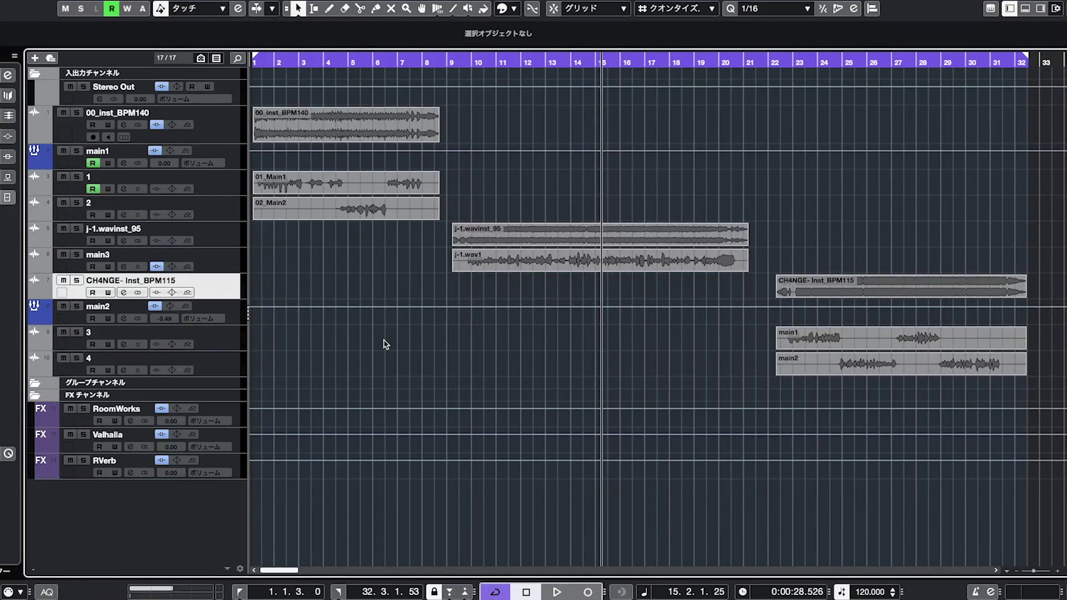
# Step: Open the mixer and examine the settings of the RoomWorks, ValhallaVintageVerb and RVerb inserts on the FX channels
pyautogui.press('F3')
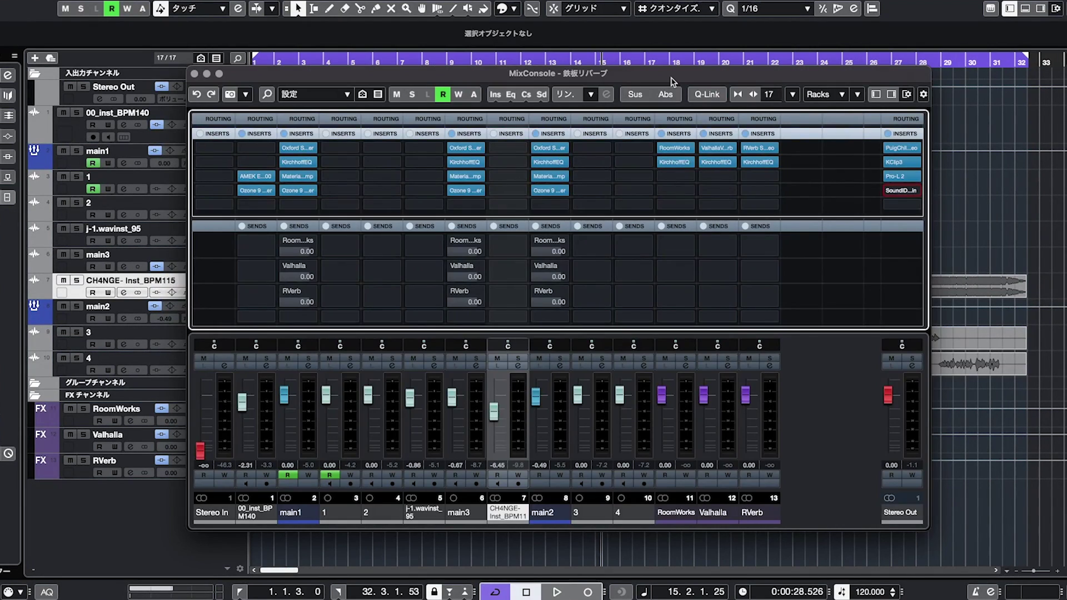
pyautogui.moveTo(672, 149)
pyautogui.click(679, 147)
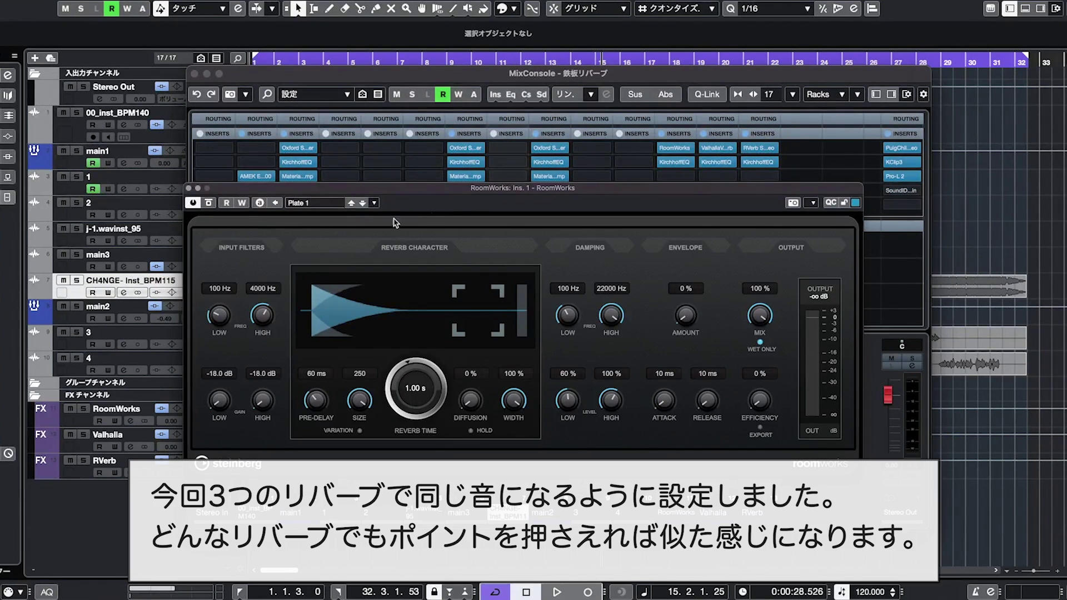
pyautogui.click(188, 189)
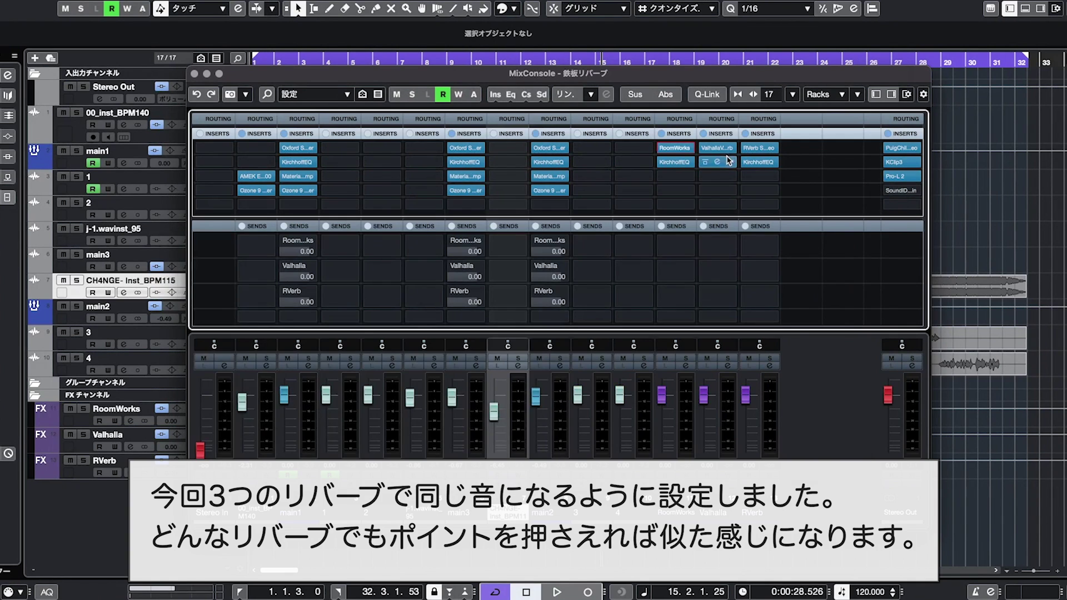
pyautogui.click(716, 148)
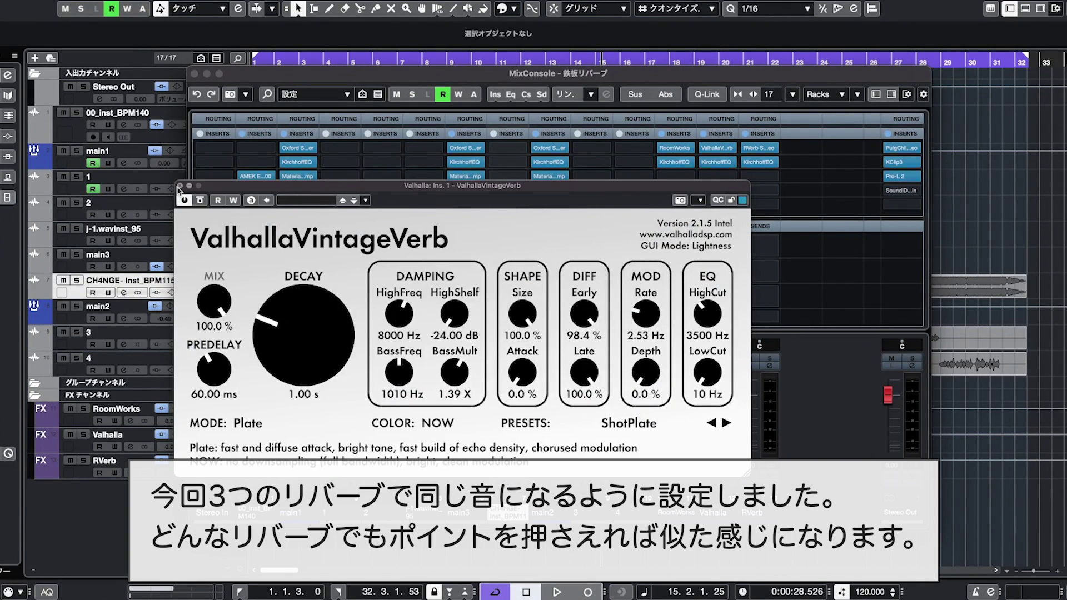
pyautogui.click(179, 186)
pyautogui.click(759, 148)
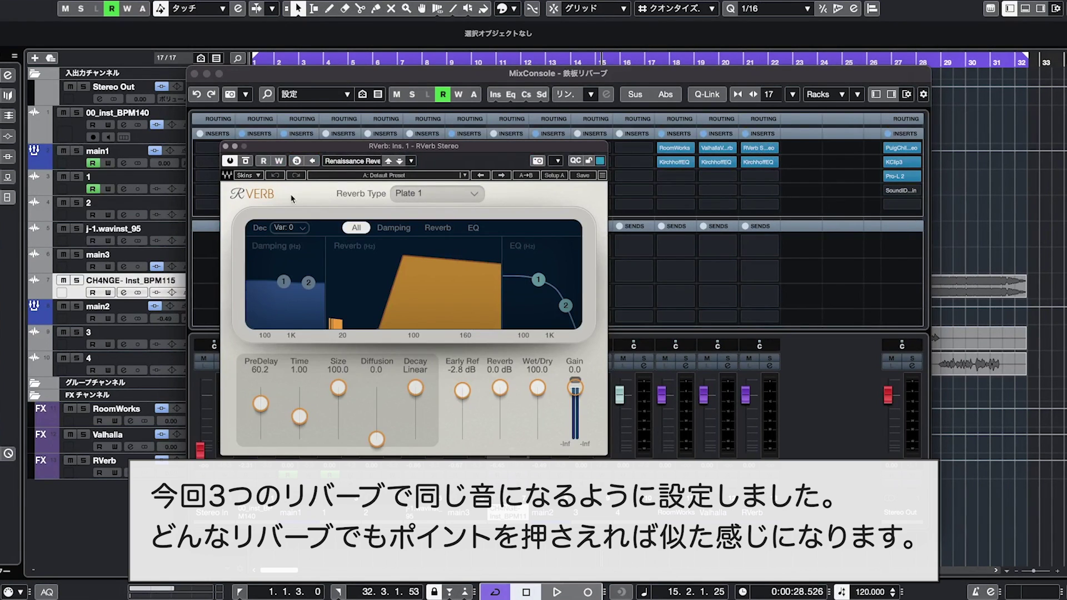
pyautogui.click(226, 146)
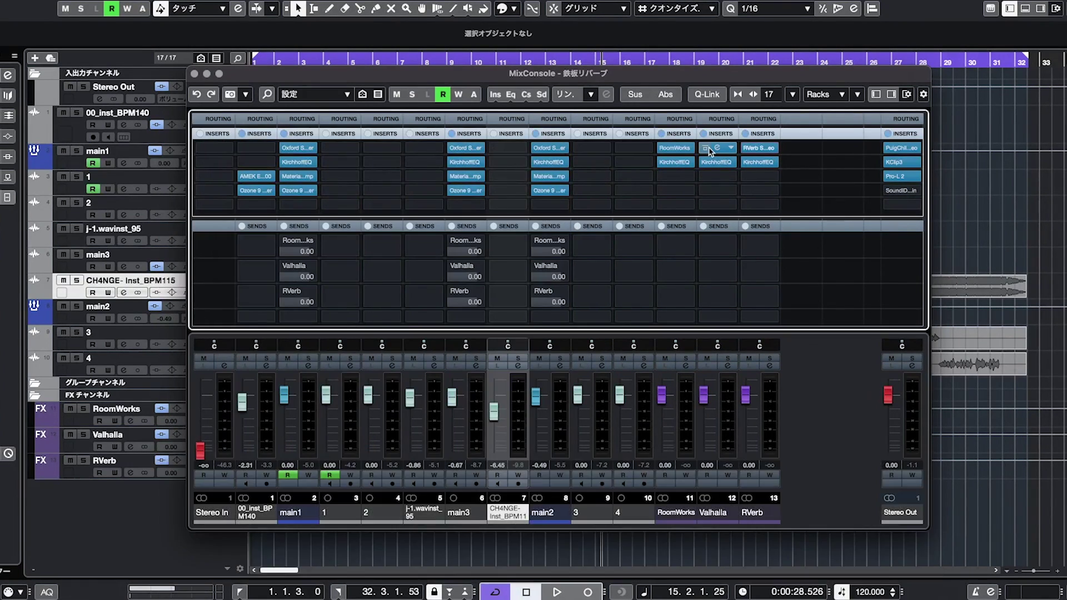
# Step: Open the RoomWorks reverb on its FX channel and set the reverb time to 1.03 s
pyautogui.click(676, 147)
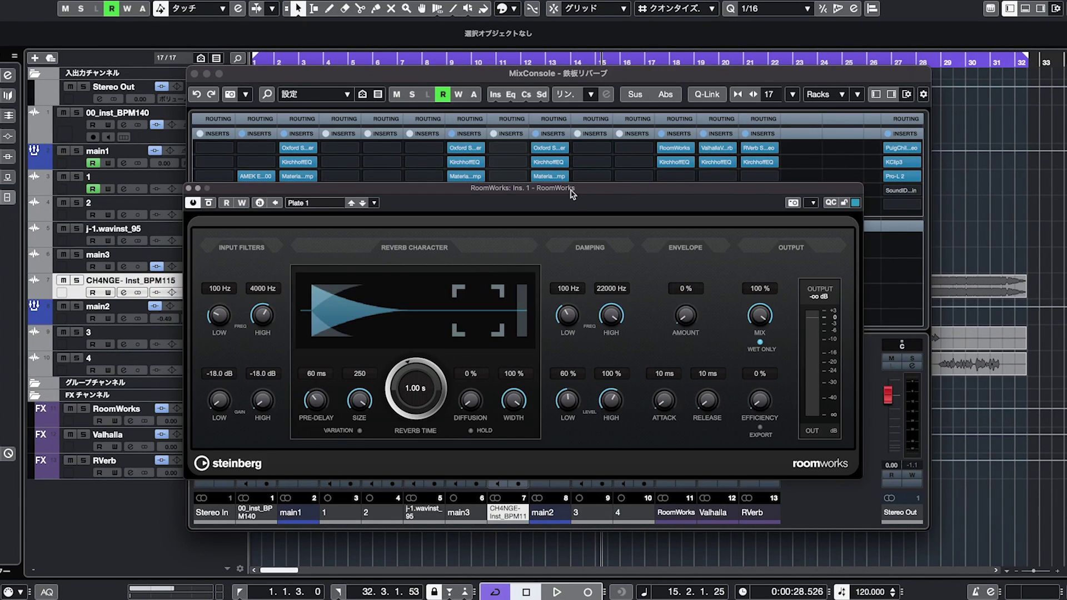
pyautogui.moveTo(572, 192); pyautogui.dragTo(652, 162)
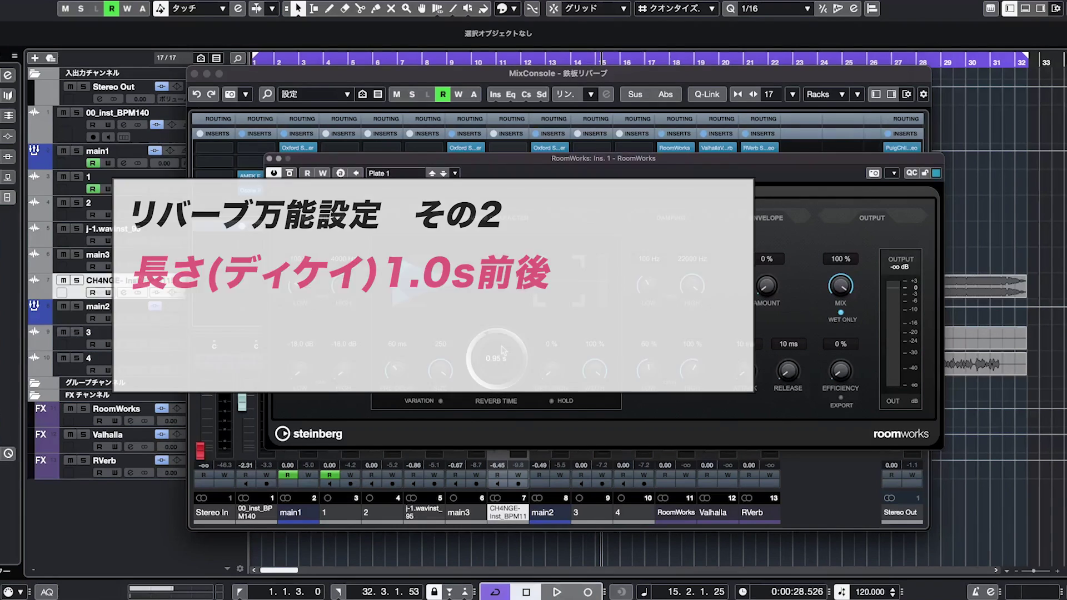
pyautogui.moveTo(503, 349); pyautogui.dragTo(504, 349)
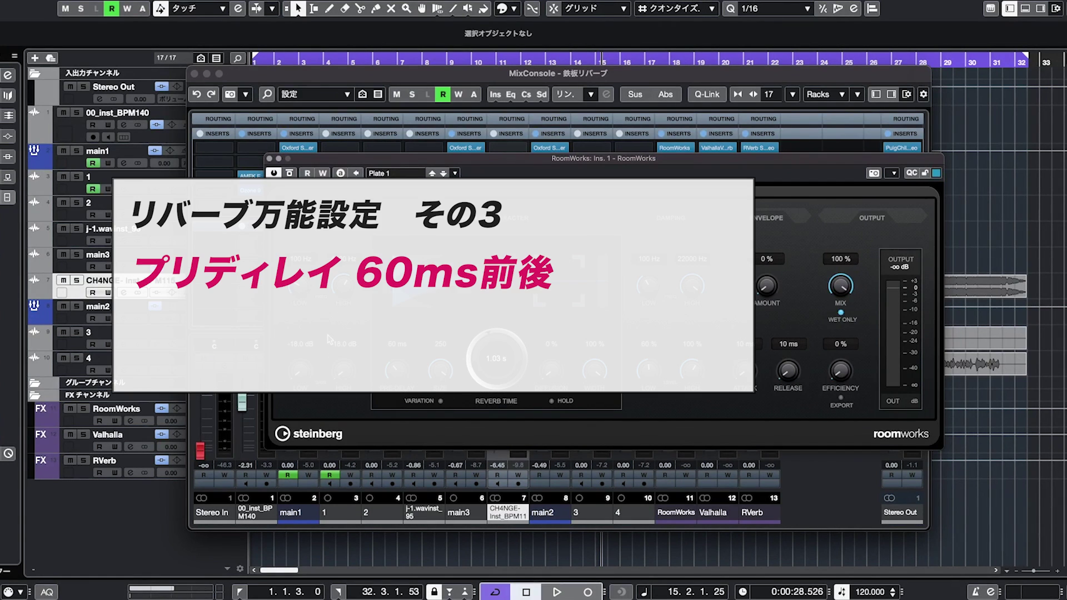
# Step: Set the RoomWorks pre-delay to 60 ms and the input filter's high frequency to 3576 Hz
pyautogui.moveTo(401, 378); pyautogui.dragTo(391, 371)
pyautogui.moveTo(385, 364); pyautogui.dragTo(393, 378)
pyautogui.scroll(5, 393, 378)
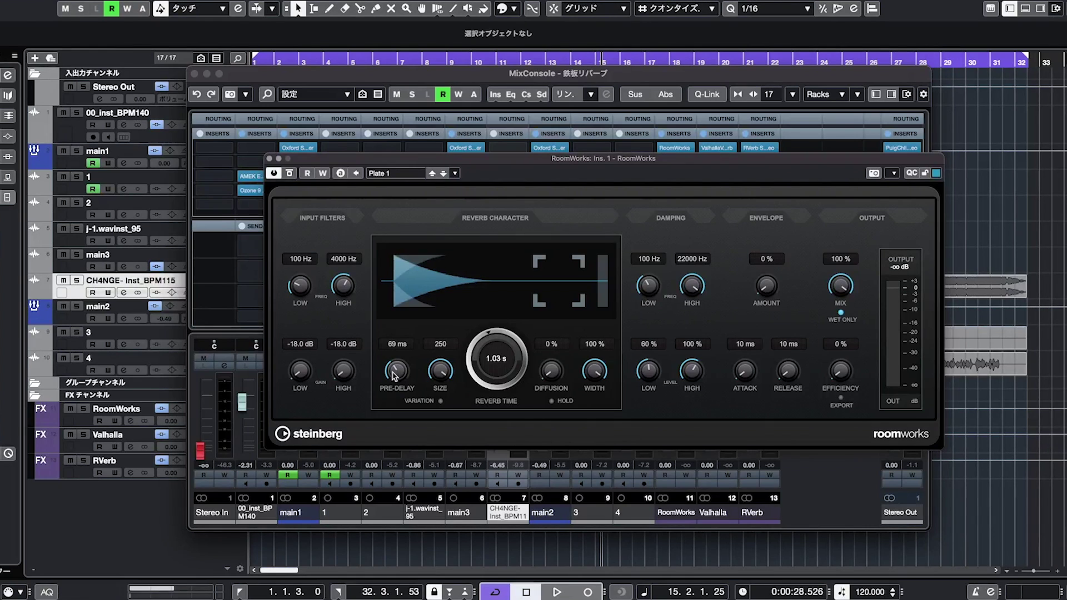
pyautogui.scroll(-7, 393, 376)
pyautogui.scroll(-2, 392, 377)
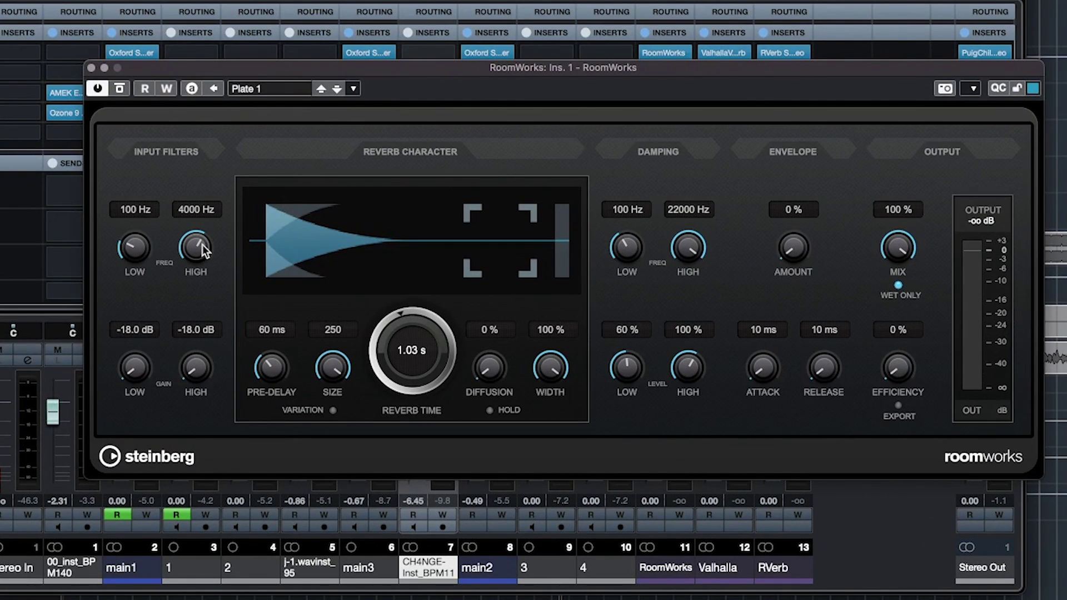
pyautogui.moveTo(201, 222); pyautogui.dragTo(199, 253)
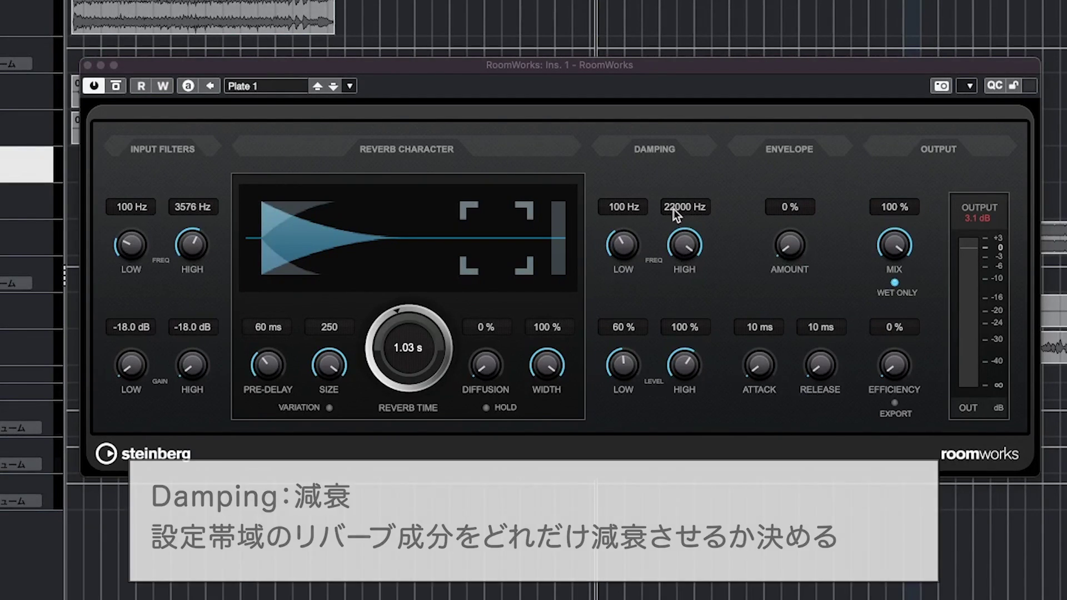
# Step: Try lower values for the RoomWorks damping high frequency, such as 2450 Hz, and restore it to 22000 Hz
pyautogui.click(685, 239)
pyautogui.moveTo(684, 264); pyautogui.dragTo(686, 335)
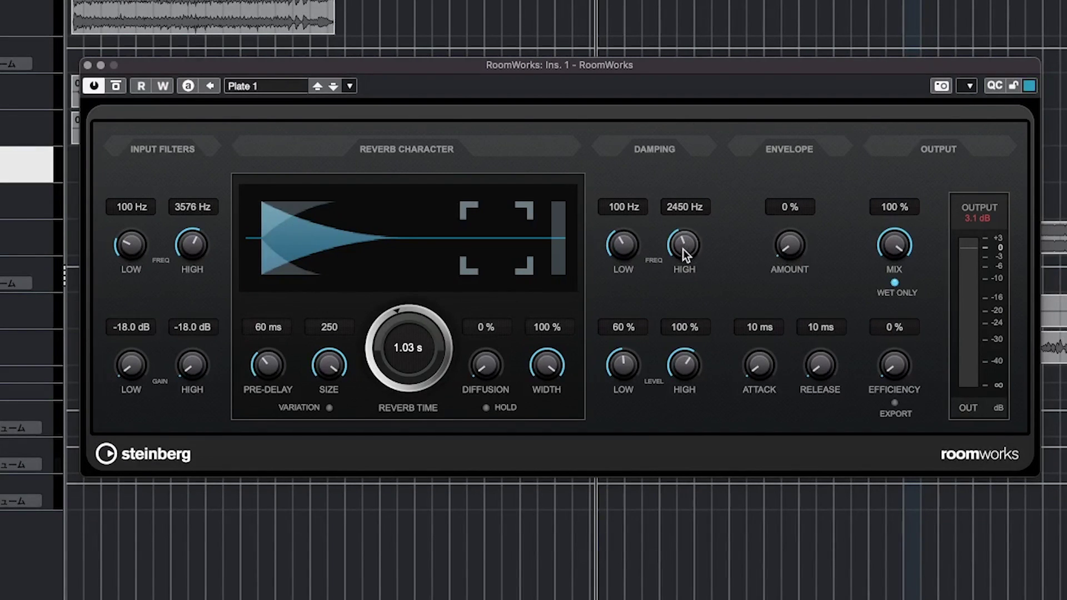
pyautogui.moveTo(685, 245); pyautogui.dragTo(679, 273)
pyautogui.moveTo(682, 321); pyautogui.dragTo(683, 342)
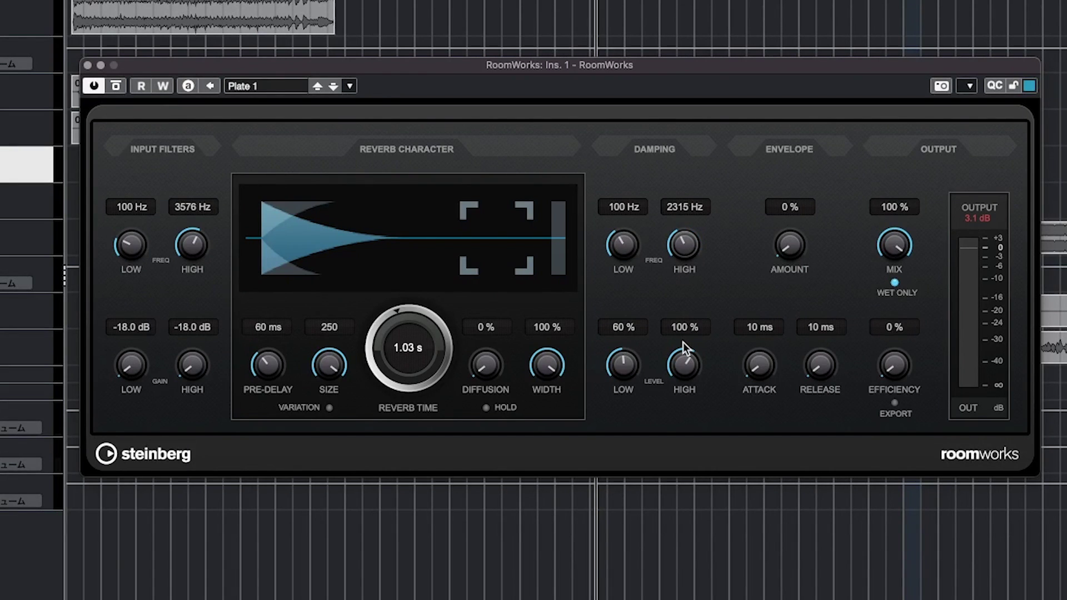
pyautogui.keyDown('super'); pyautogui.click(687, 248); pyautogui.keyUp('super')
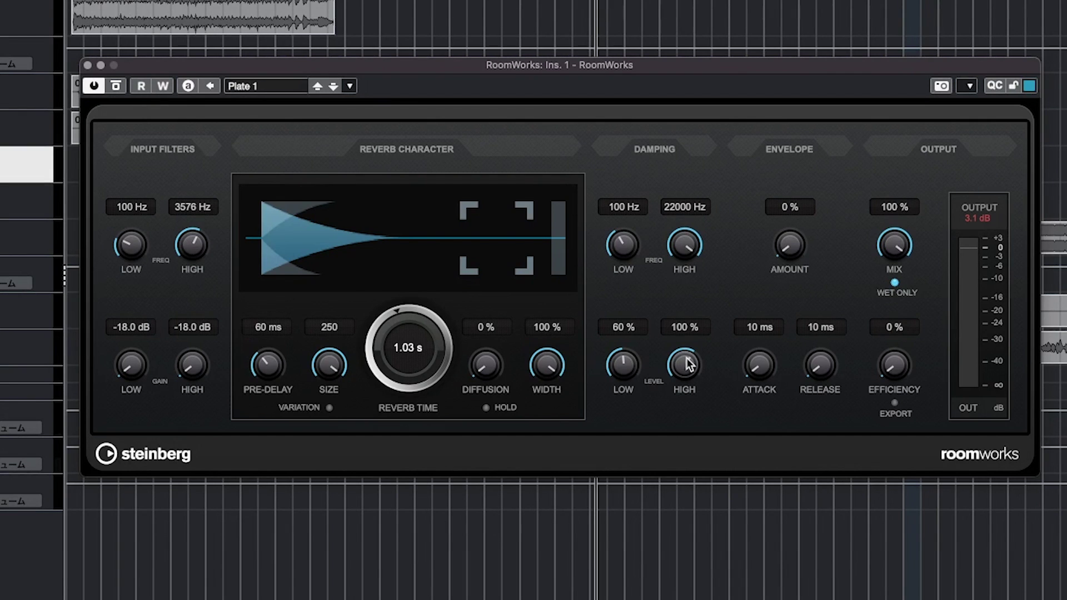
# Step: Try a RoomWorks damping high level of 400% combined with a damping high frequency of 500 Hz
pyautogui.moveTo(689, 370); pyautogui.dragTo(689, 273)
pyautogui.moveTo(672, 334); pyautogui.dragTo(688, 278)
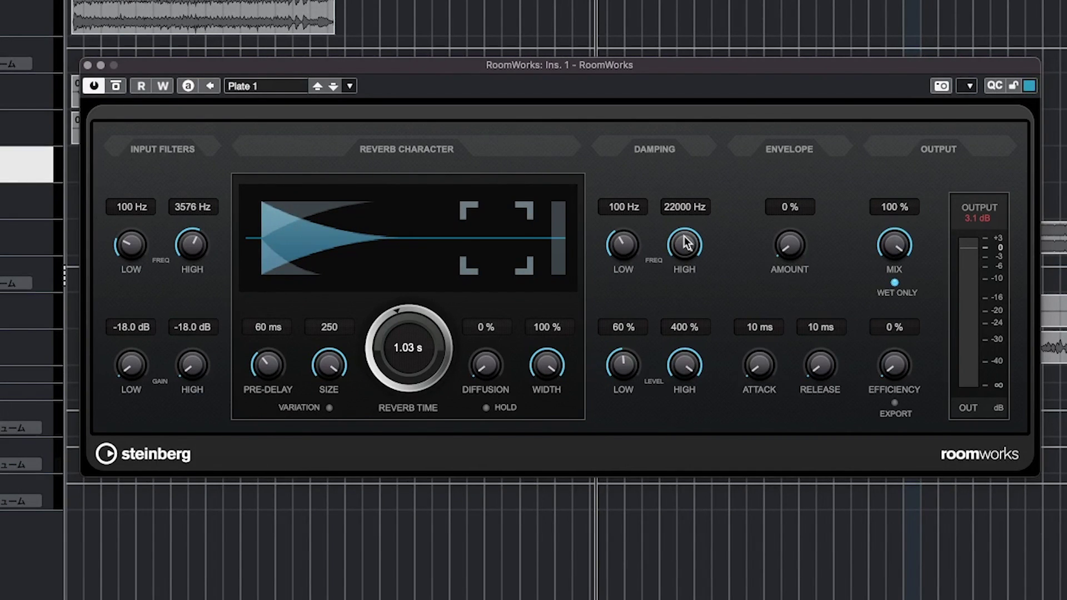
pyautogui.moveTo(684, 245); pyautogui.dragTo(692, 445)
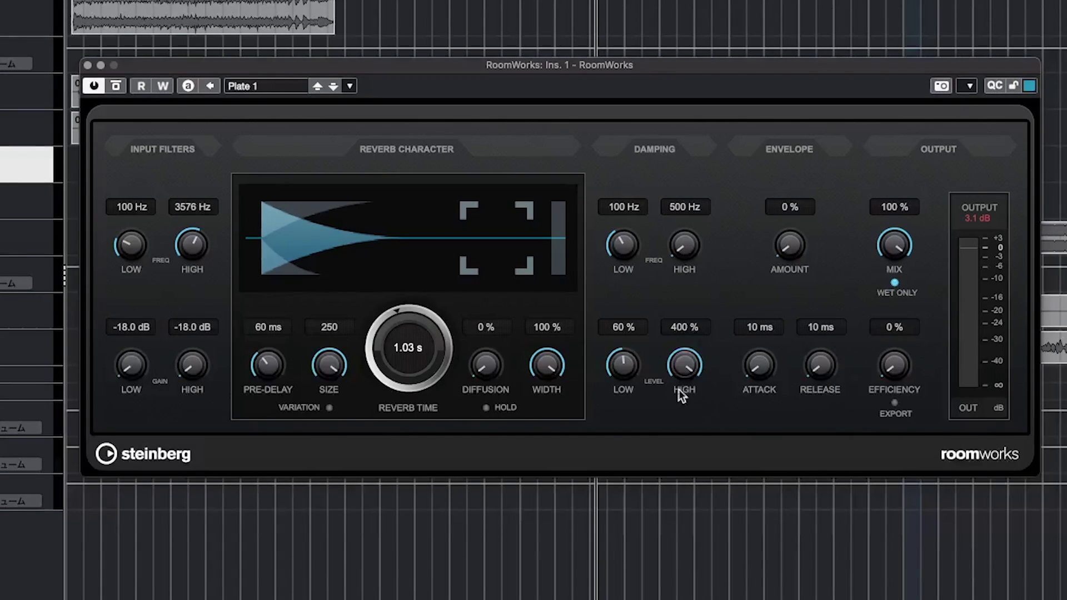
# Step: Set the RoomWorks damping high frequency to 5528 Hz and the damping high level to 90%
pyautogui.moveTo(684, 365); pyautogui.dragTo(682, 433)
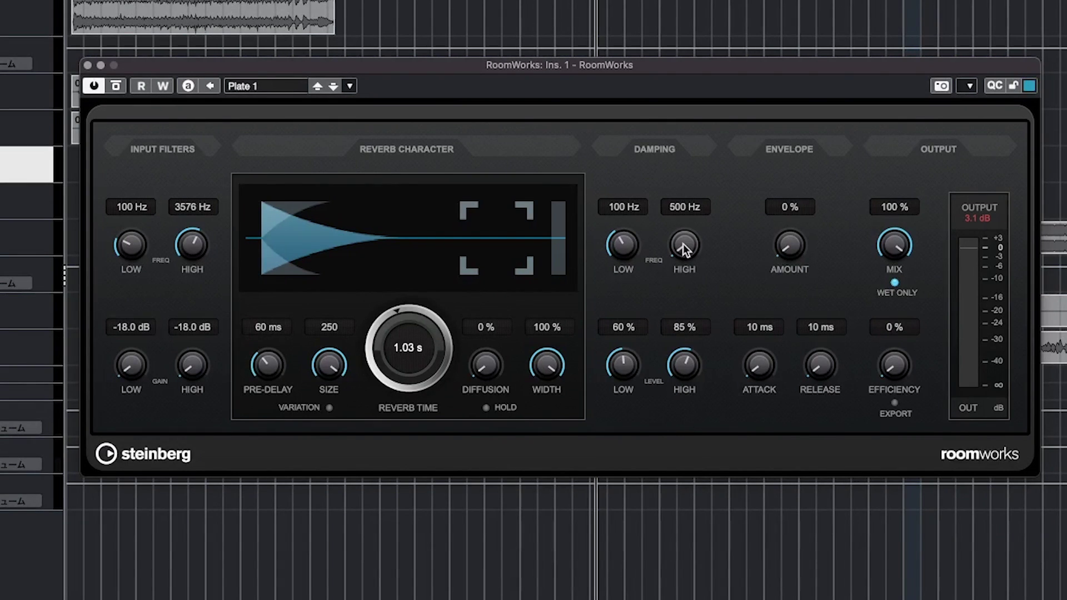
pyautogui.moveTo(683, 245); pyautogui.dragTo(687, 87)
pyautogui.moveTo(692, 261); pyautogui.dragTo(692, 305)
pyautogui.moveTo(691, 367); pyautogui.dragTo(691, 355)
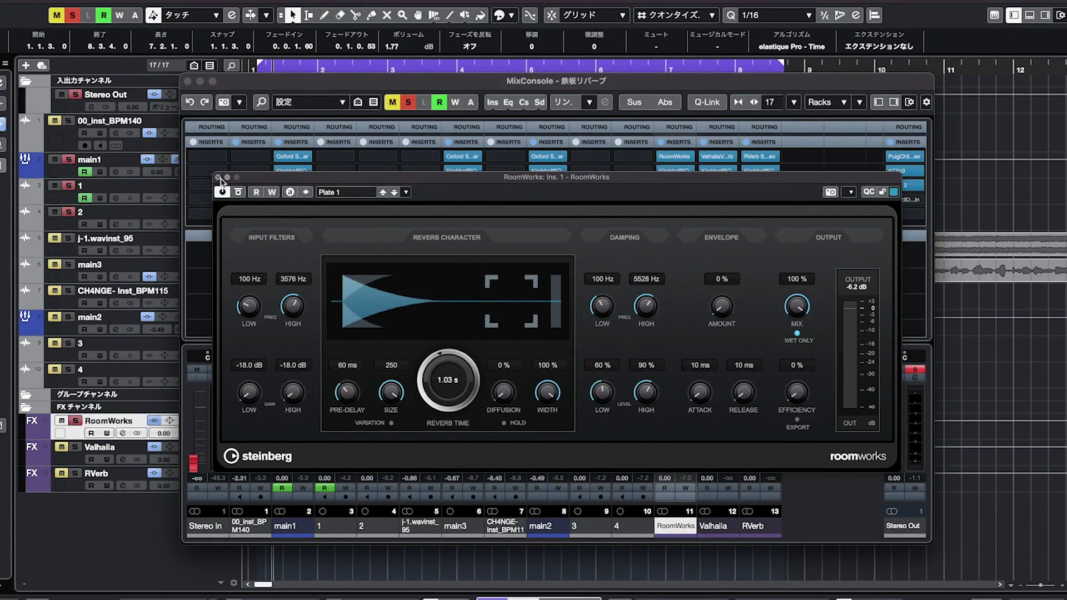
# Step: Inspect the KirchhoffEQ curve following RoomWorks and lower the reverb's input filter high frequency to 3198 Hz
pyautogui.click(675, 170)
pyautogui.click(676, 171)
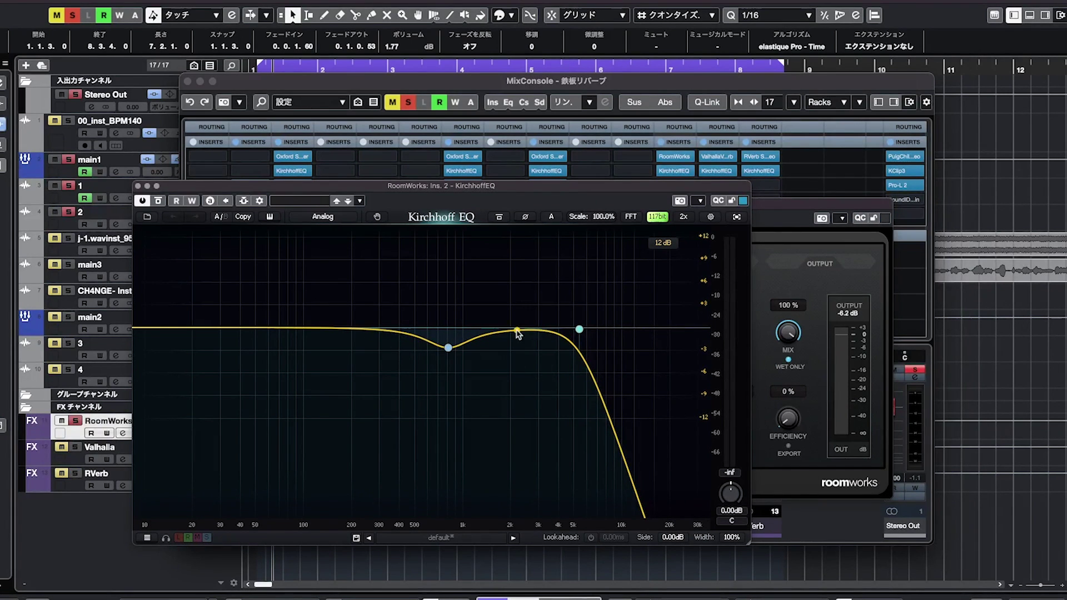
pyautogui.click(137, 186)
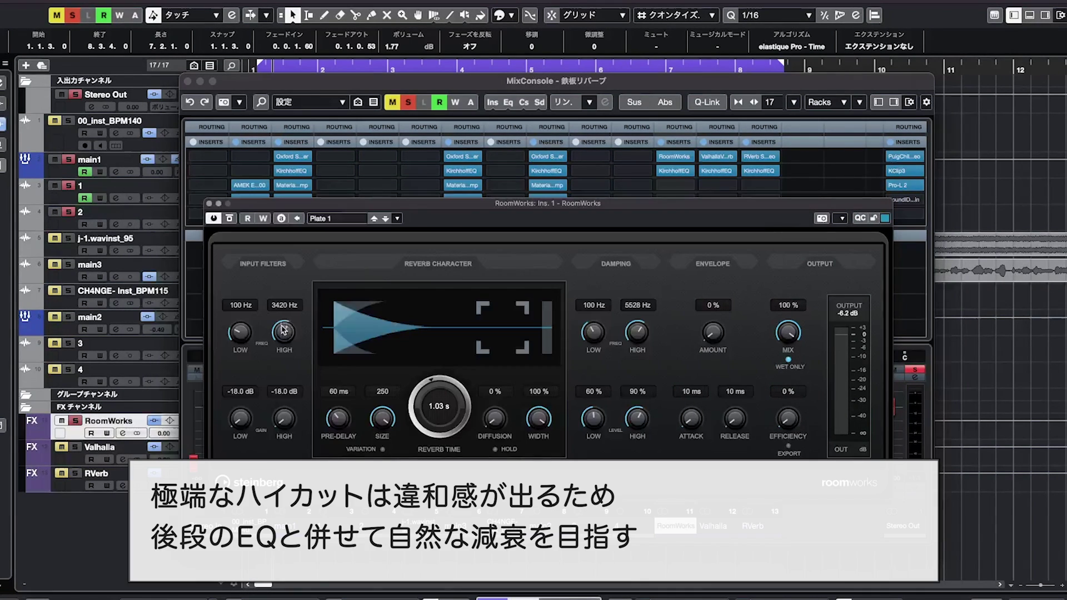
pyautogui.moveTo(290, 331); pyautogui.dragTo(289, 334)
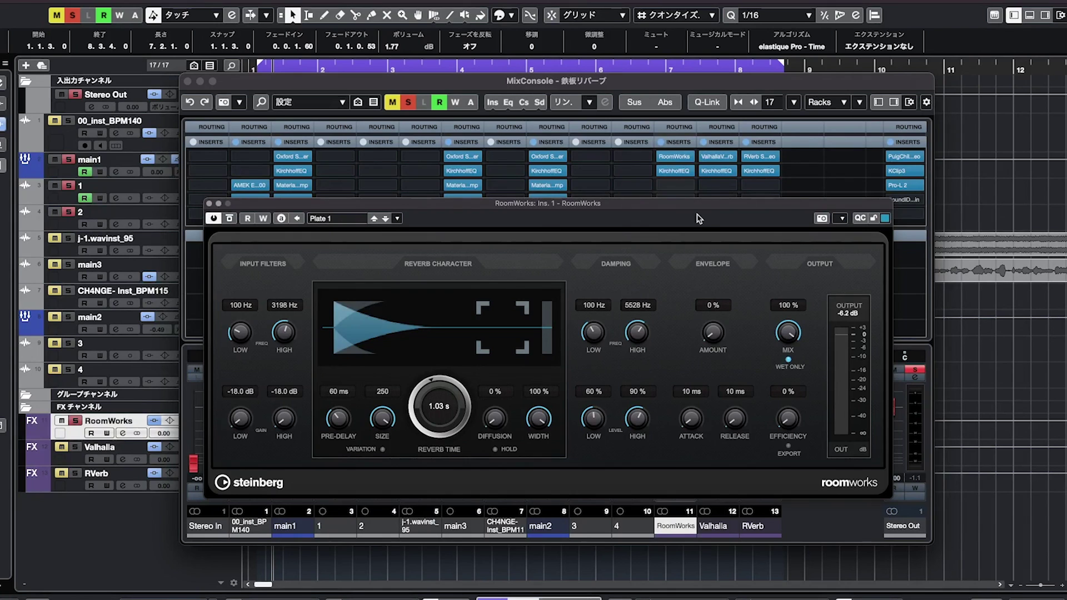
pyautogui.click(677, 168)
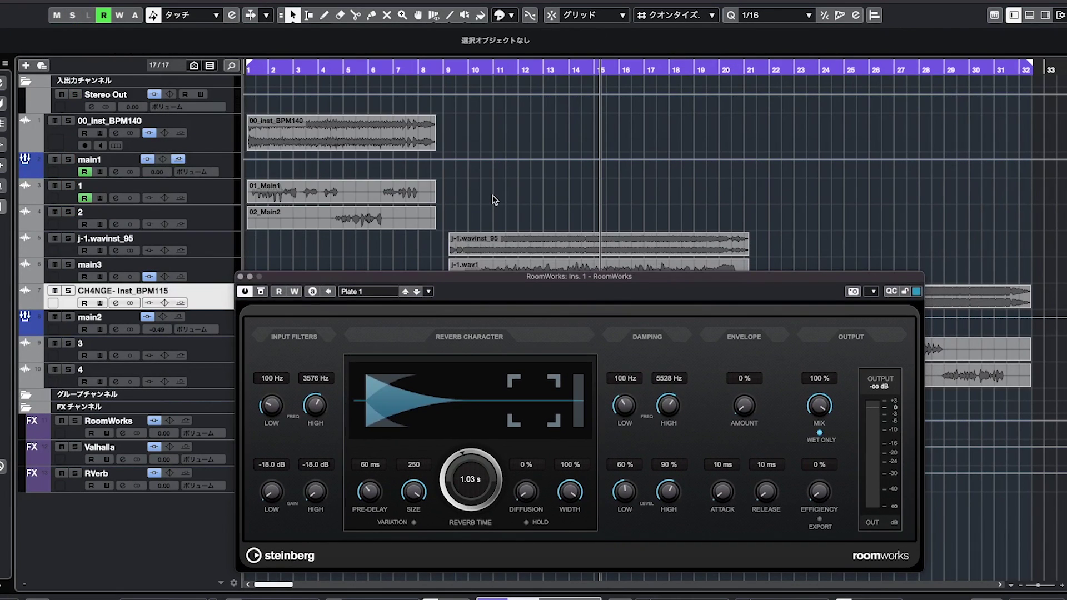
# Step: Zoom in on the start of the project and set the loop range to the 00_inst_BPM140 clip
pyautogui.click(493, 196)
pyautogui.moveTo(274, 67); pyautogui.dragTo(188, 130)
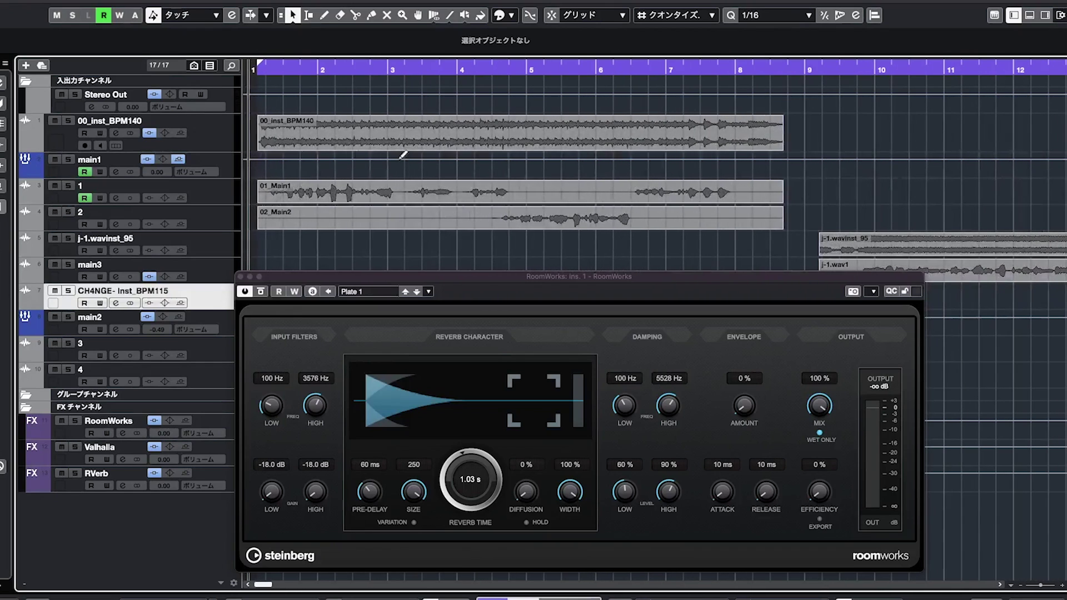
pyautogui.click(455, 139)
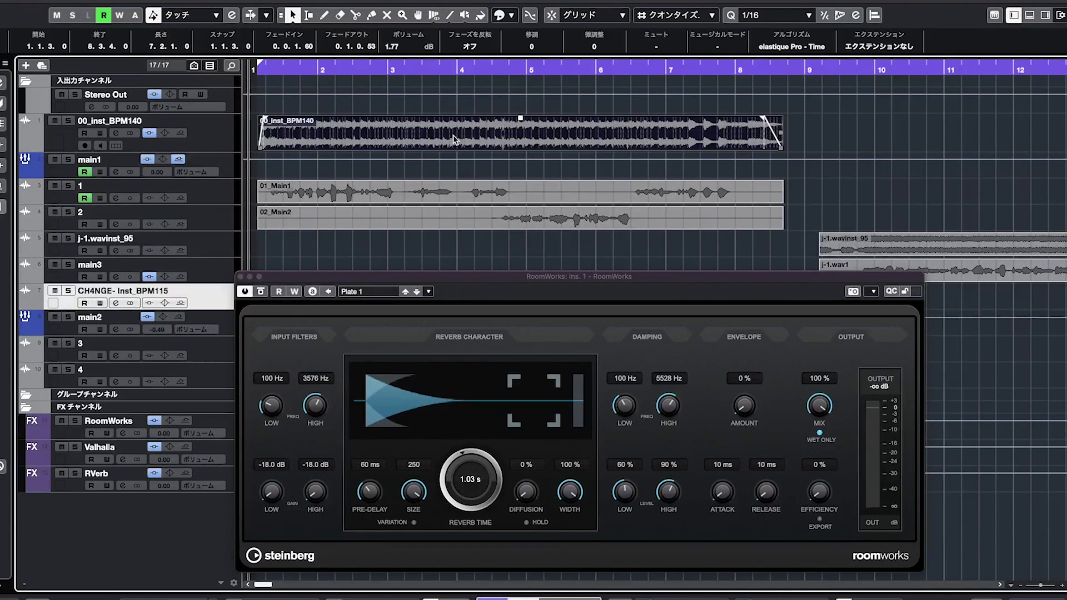
pyautogui.press('p')
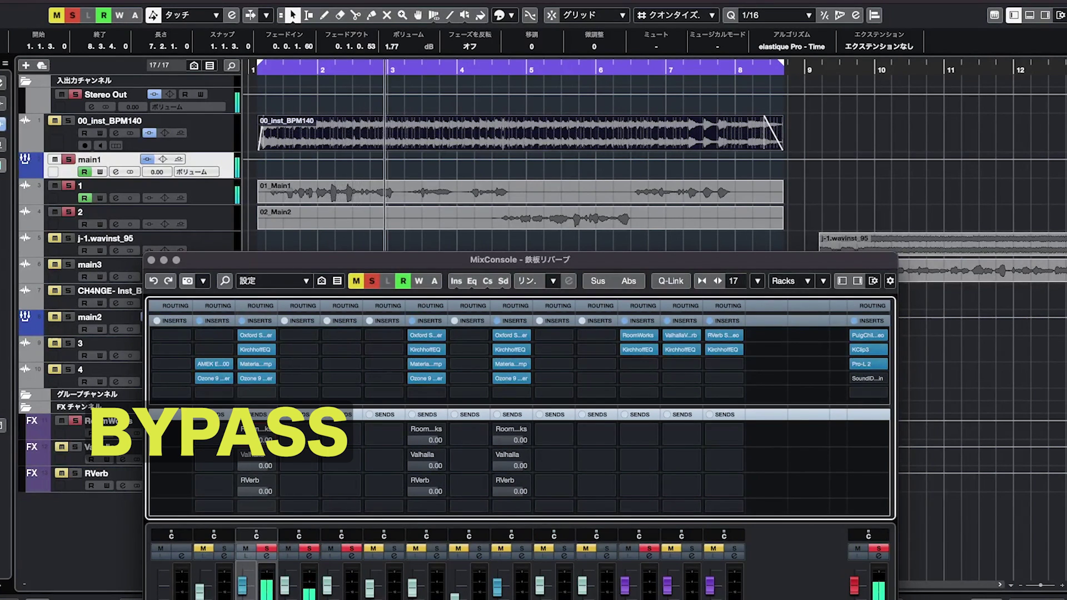
# Step: Lower the main1 channel fader to -1.05 dB and stop playback
pyautogui.click(245, 599)
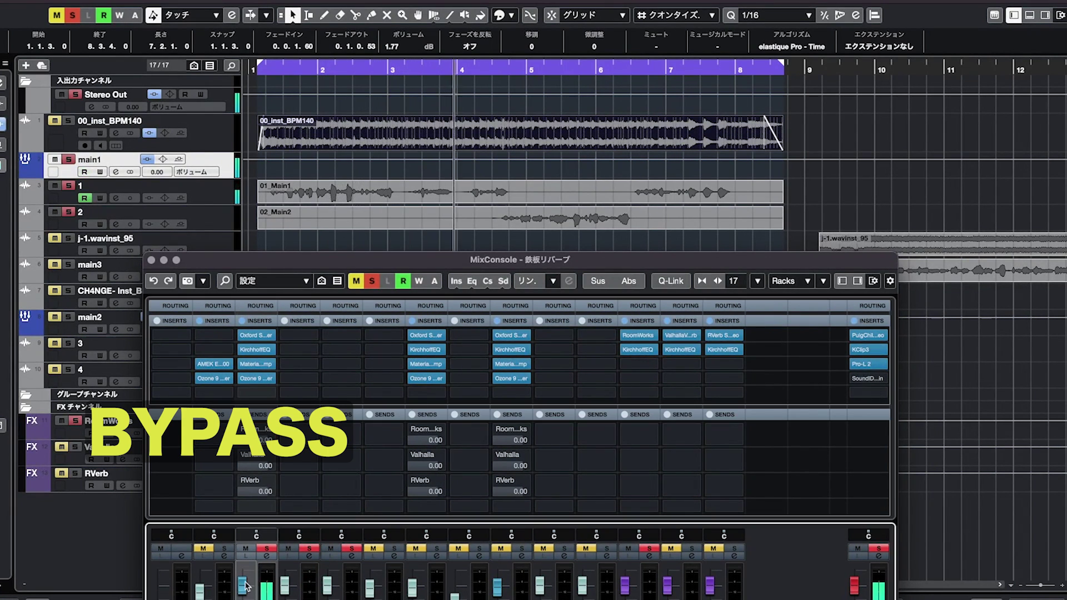
pyautogui.moveTo(242, 585); pyautogui.dragTo(243, 591)
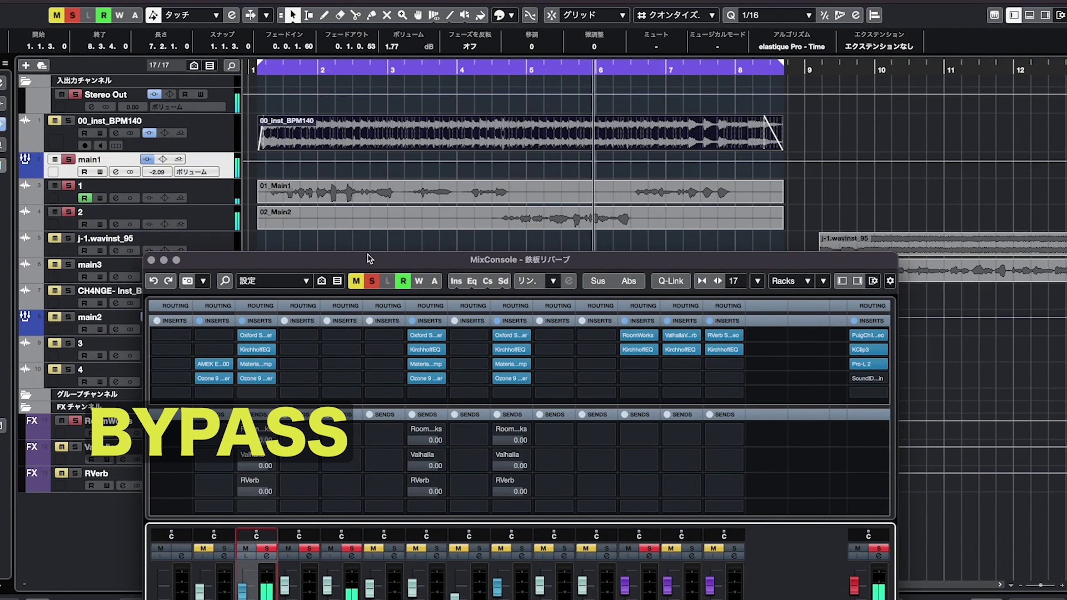
pyautogui.moveTo(369, 259); pyautogui.dragTo(371, 178)
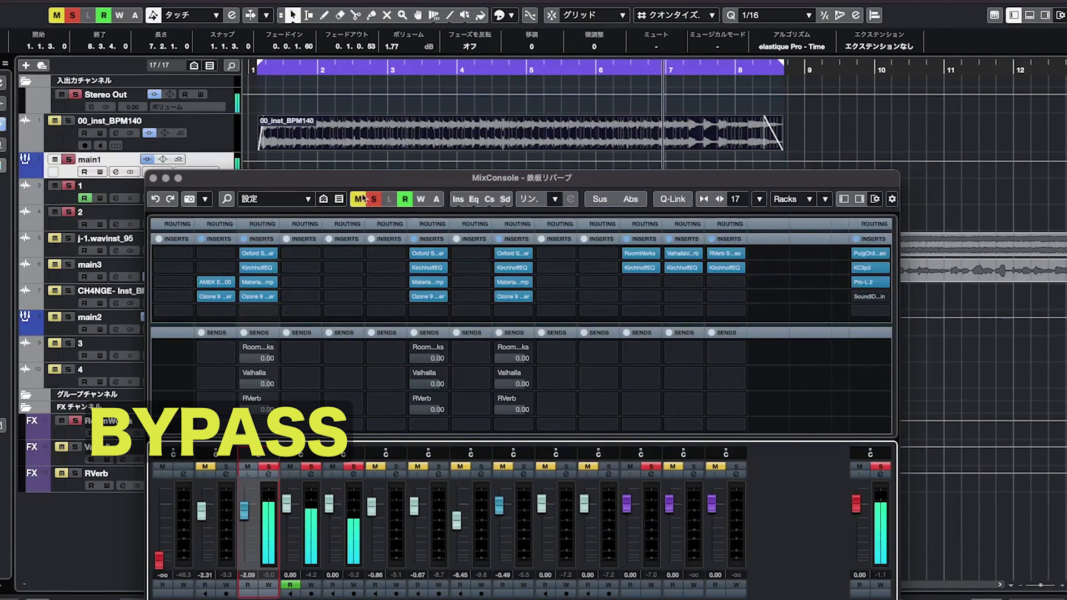
pyautogui.press('space')
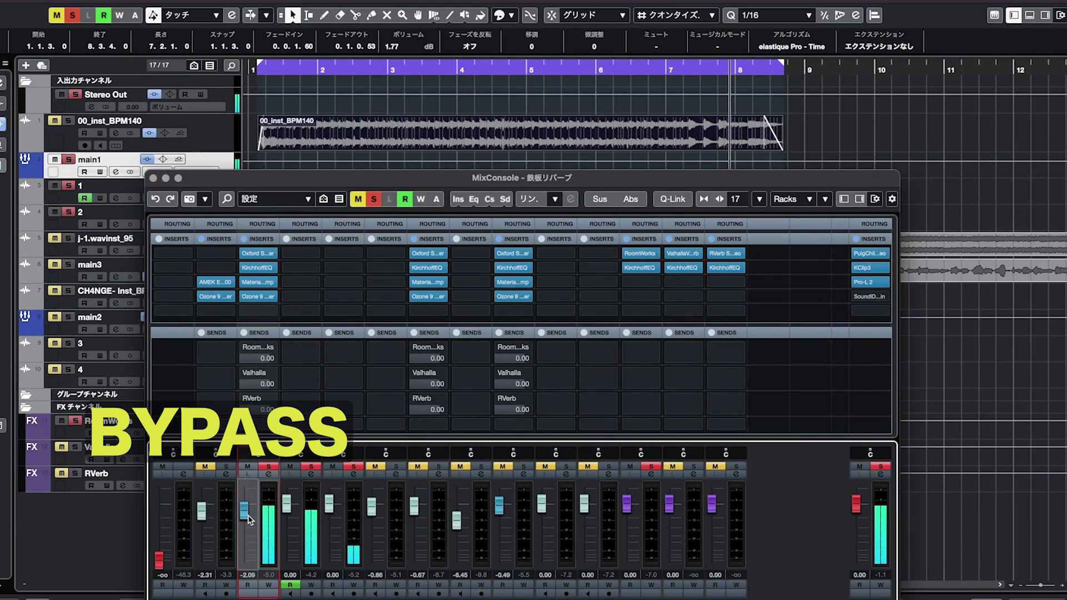
pyautogui.moveTo(246, 512); pyautogui.dragTo(245, 509)
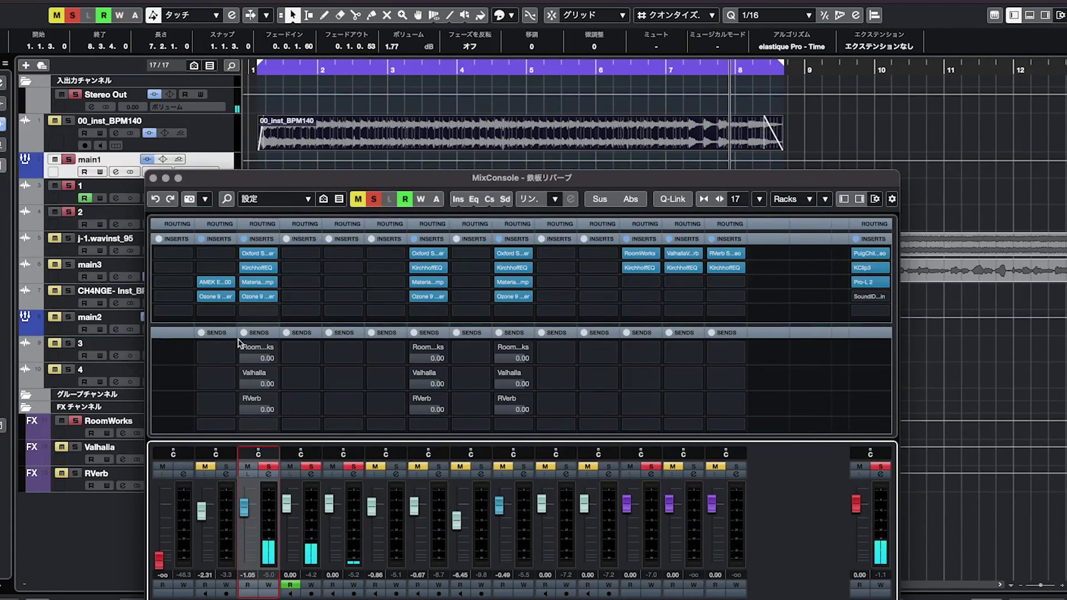
# Step: Check the RoomWorks plug-in window and activate the RoomWorks send on the main1 channel
pyautogui.click(642, 252)
pyautogui.click(644, 254)
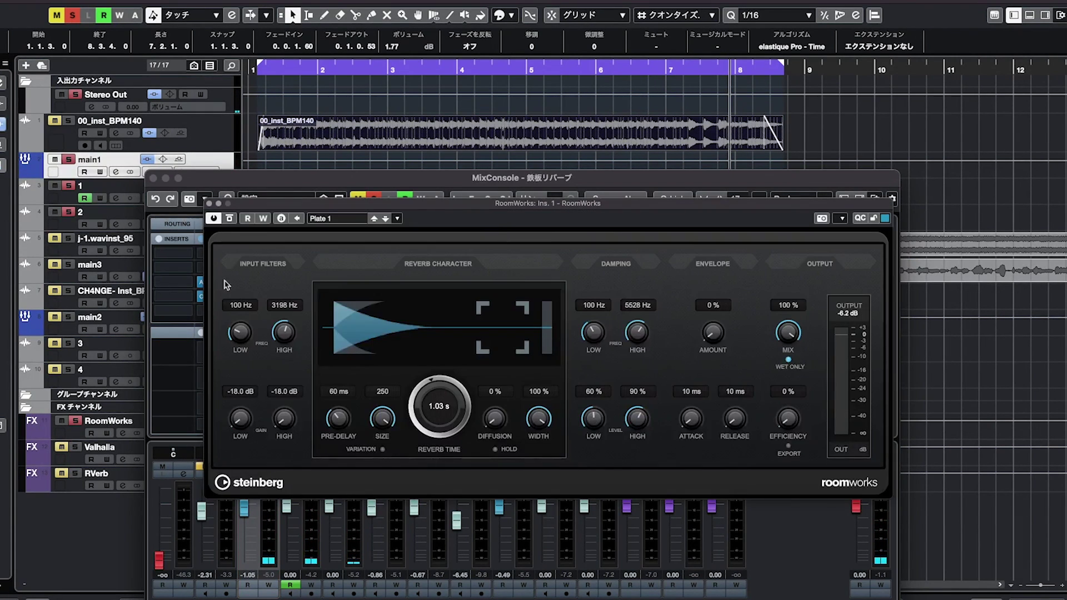
pyautogui.click(210, 204)
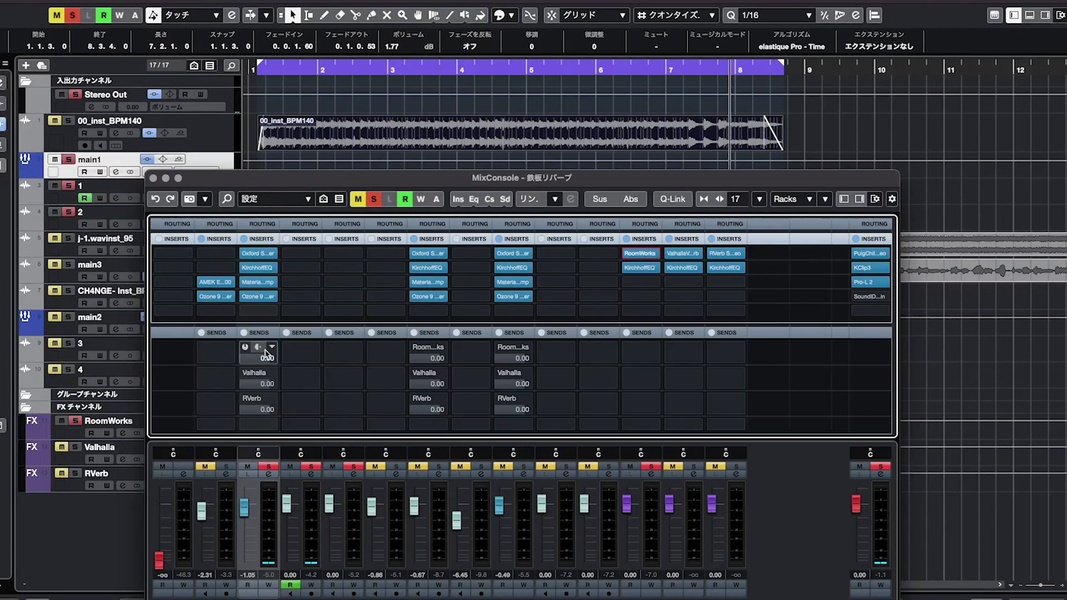
pyautogui.click(267, 352)
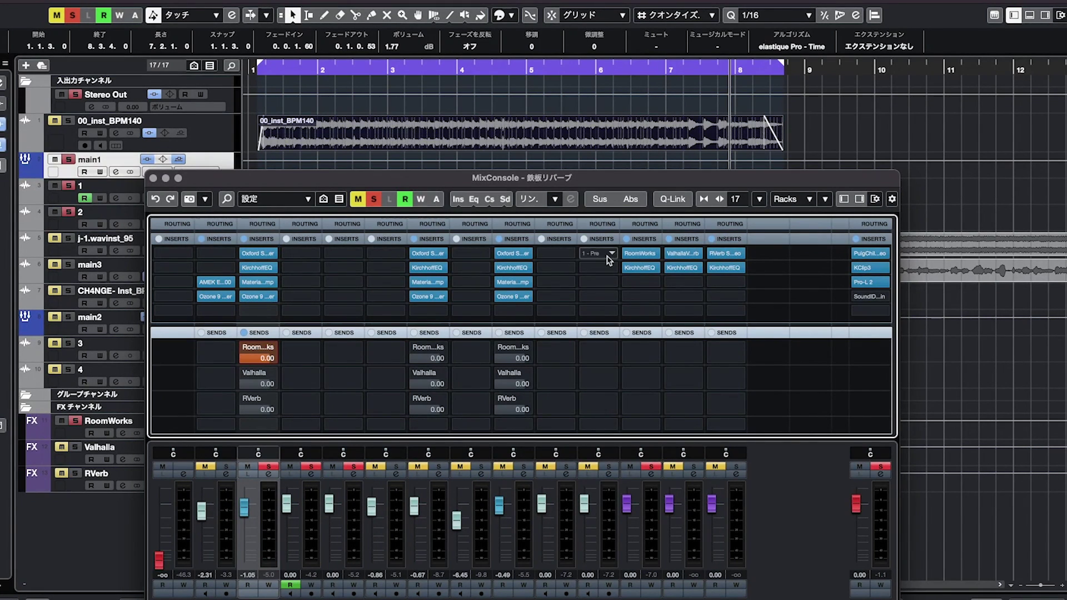
# Step: Open the RoomWorks reverb and play the soloed vocal from the beginning of the loop range
pyautogui.moveTo(659, 179); pyautogui.dragTo(663, 173)
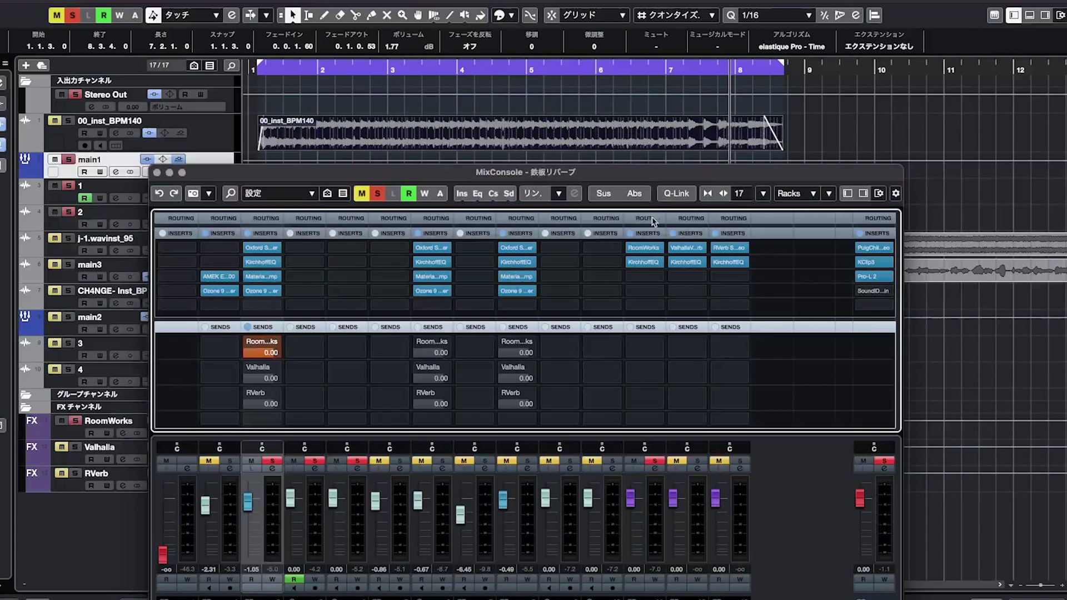
pyautogui.click(643, 248)
pyautogui.moveTo(267, 69); pyautogui.dragTo(258, 69)
pyautogui.press('space')
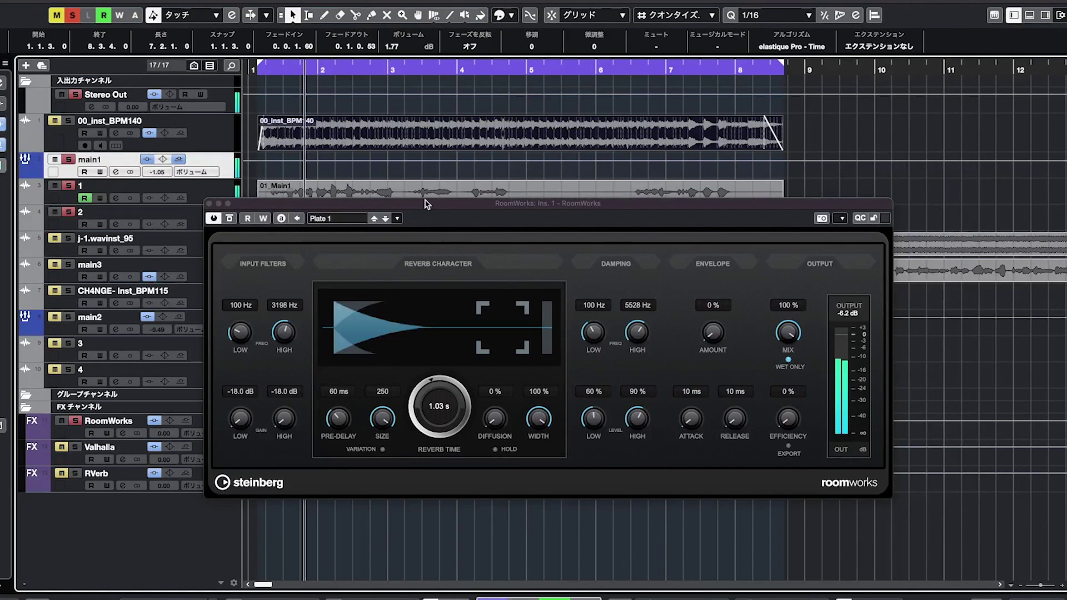
# Step: Replay the soloed vocal from the start of the loop range and arrange the RoomWorks window clear of the main1 sends in the MixConsole
pyautogui.moveTo(429, 206); pyautogui.dragTo(278, 205)
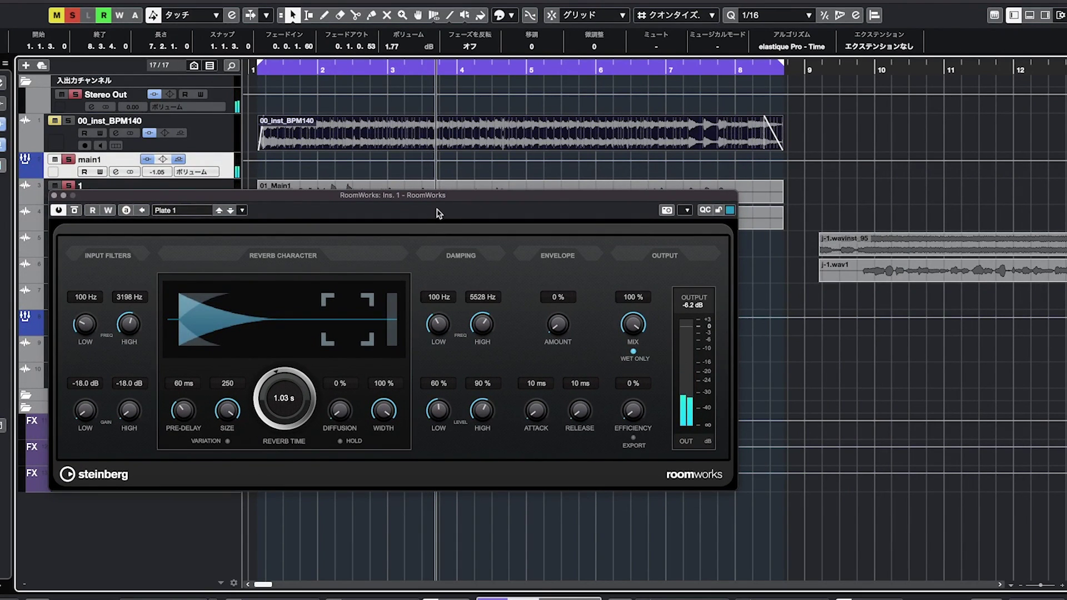
pyautogui.press('F3')
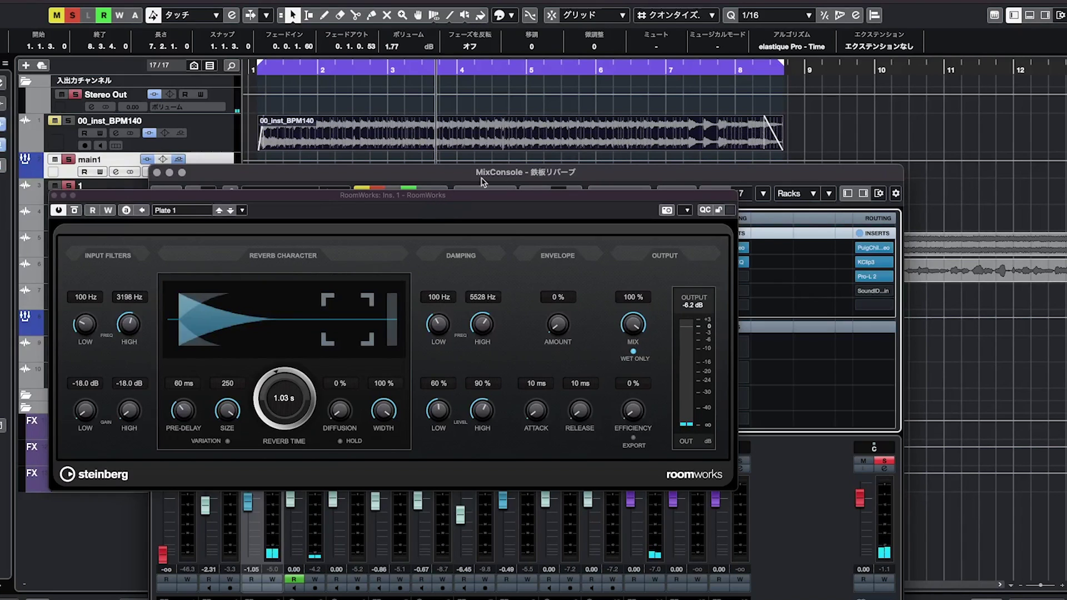
pyautogui.moveTo(482, 200); pyautogui.dragTo(478, 224)
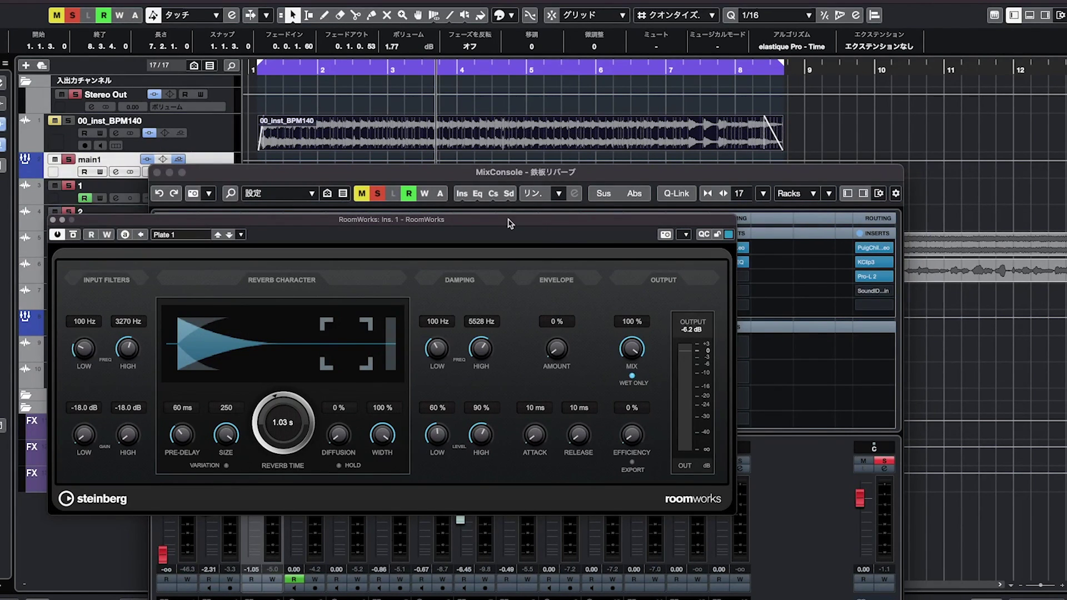
pyautogui.moveTo(510, 223)
pyautogui.mouseDown()
pyautogui.moveTo(508, 237)
pyautogui.moveTo(510, 220)
pyautogui.mouseUp()
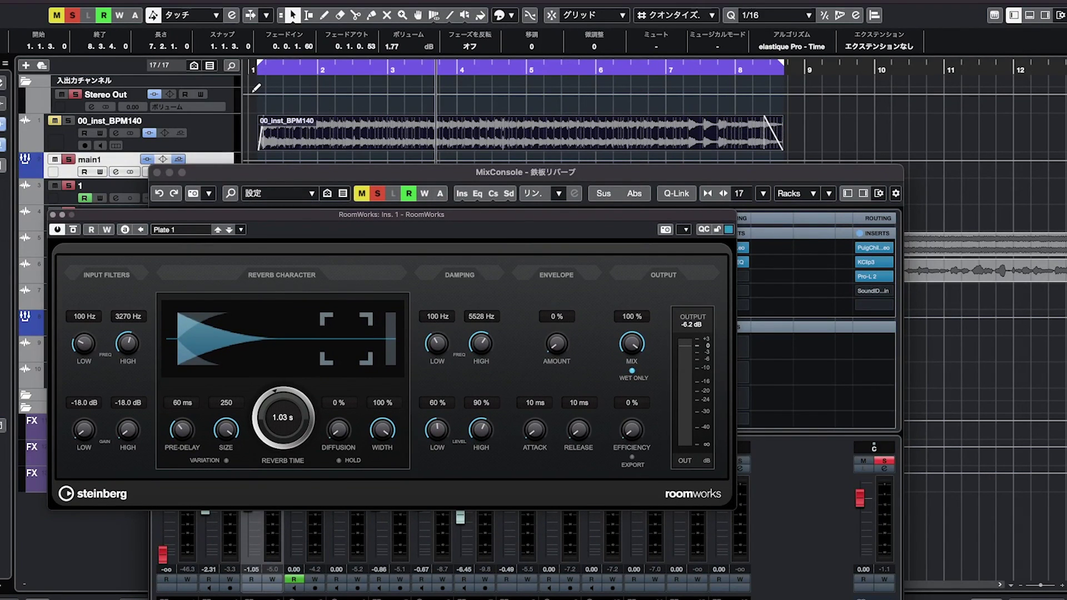
pyautogui.moveTo(356, 70); pyautogui.dragTo(261, 75)
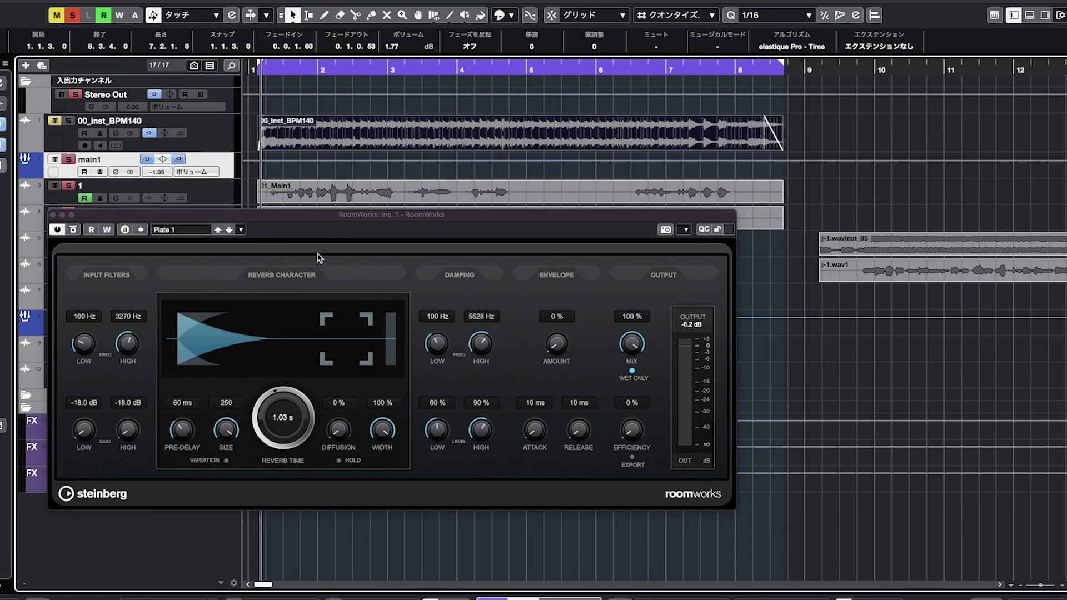
pyautogui.press('space')
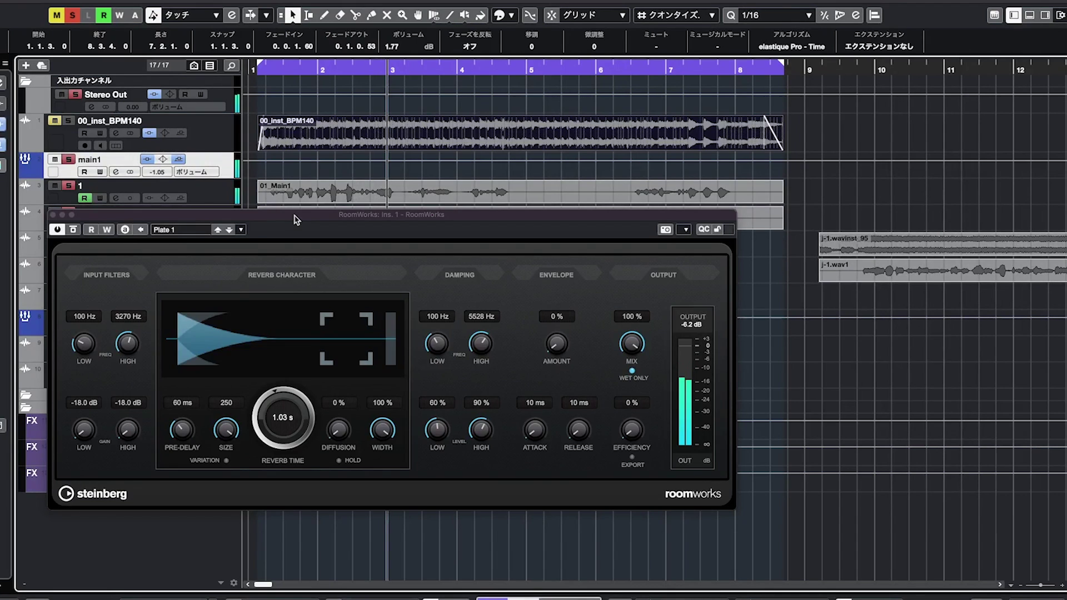
pyautogui.press('F3')
pyautogui.moveTo(262, 220); pyautogui.dragTo(582, 143)
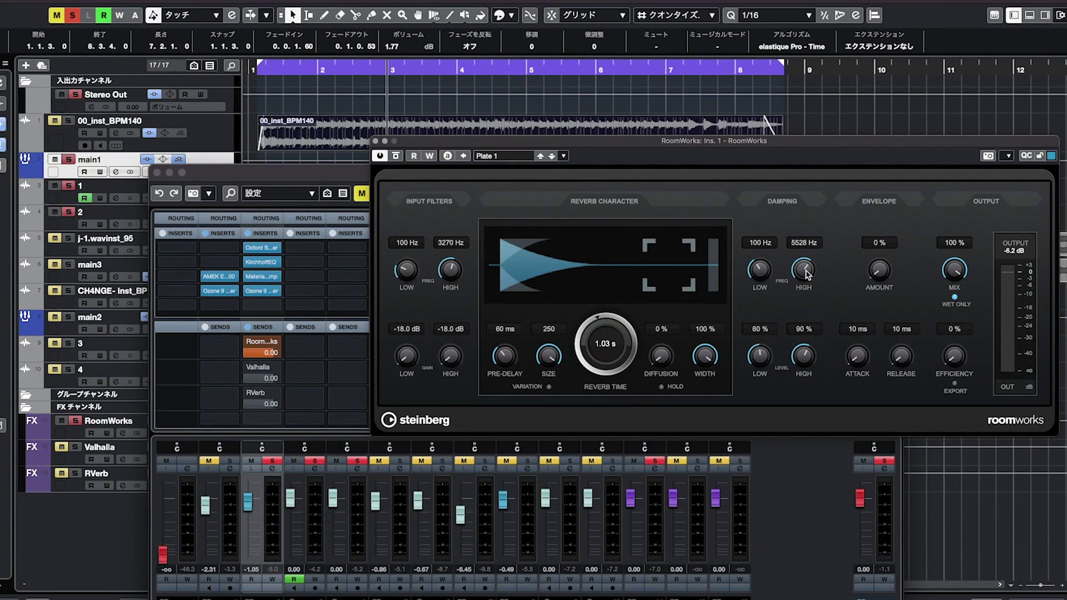
# Step: Audition extreme high damping settings in RoomWorks during playback, trying 802 Hz with a 10 % level and 22000 Hz with a 400 % level
pyautogui.moveTo(807, 273); pyautogui.dragTo(815, 179)
pyautogui.press('space')
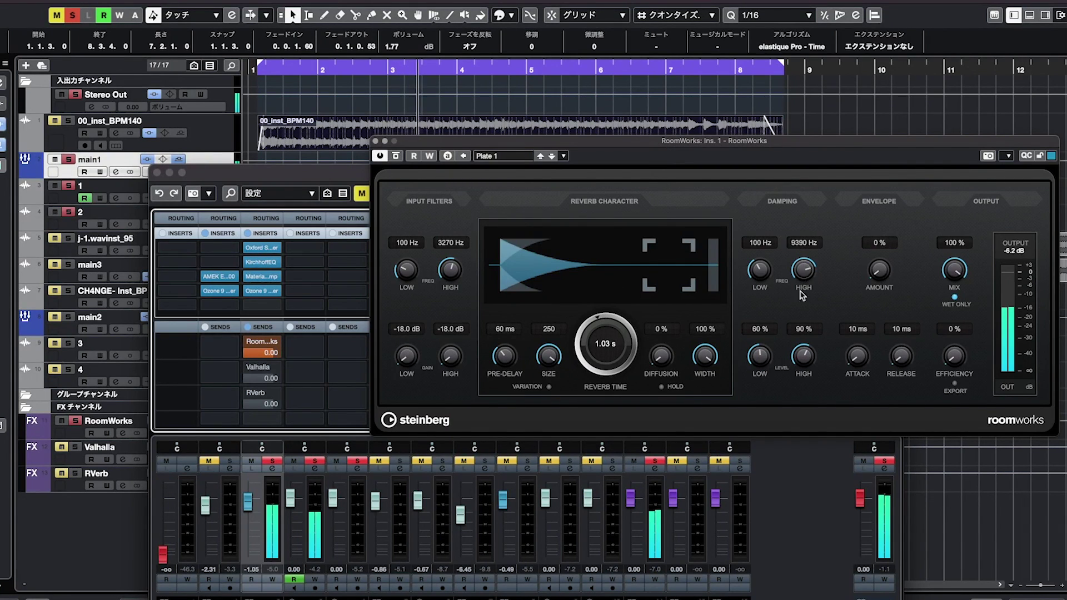
pyautogui.moveTo(802, 278); pyautogui.dragTo(812, 478)
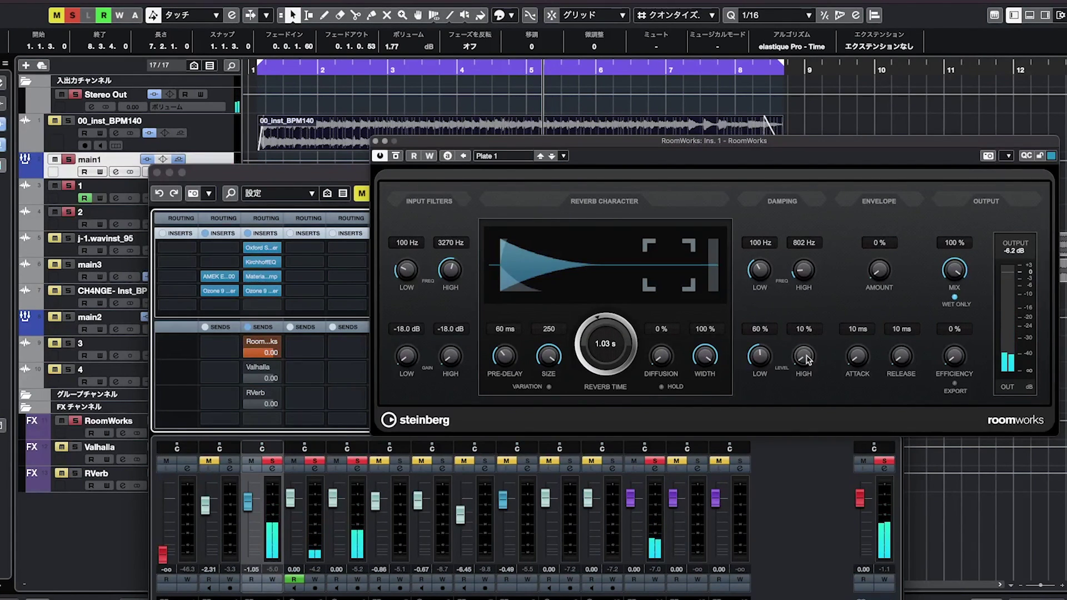
pyautogui.moveTo(804, 363); pyautogui.dragTo(802, 314)
pyautogui.moveTo(803, 272); pyautogui.dragTo(805, 154)
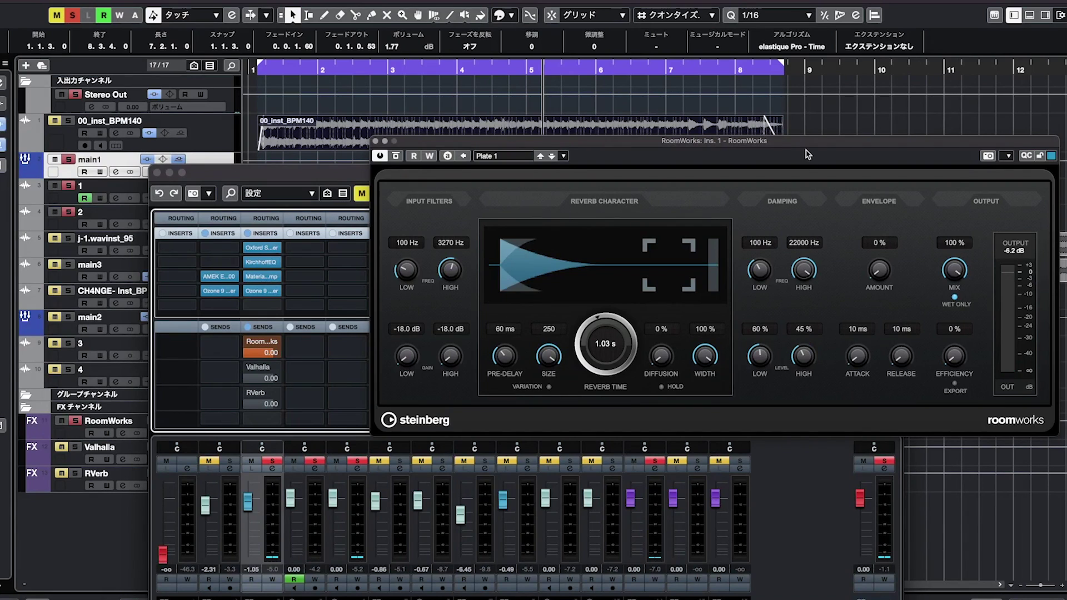
pyautogui.moveTo(805, 360); pyautogui.dragTo(795, 252)
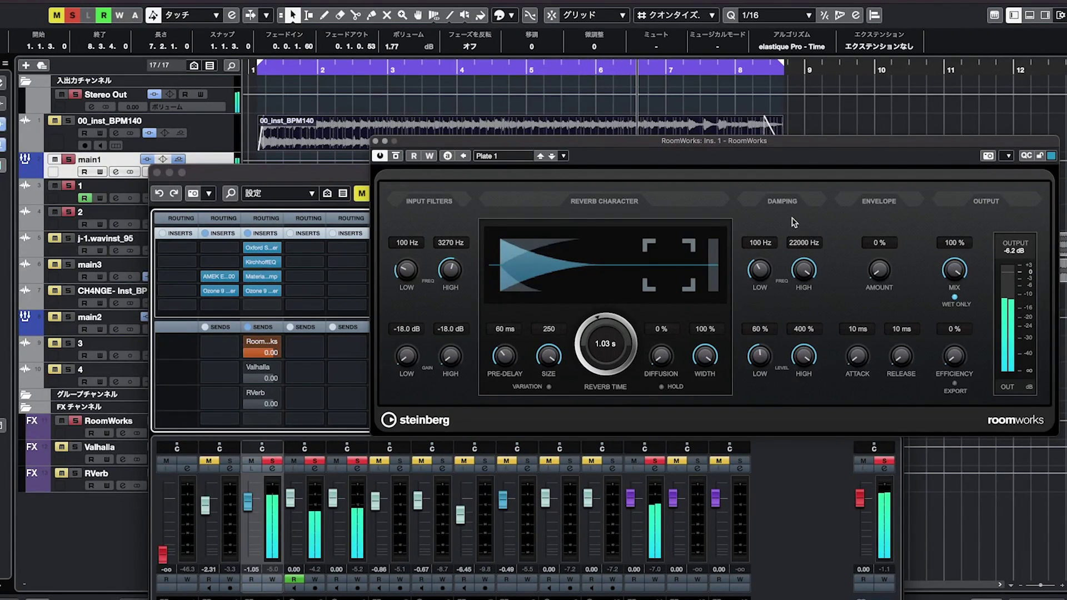
pyautogui.moveTo(803, 269); pyautogui.dragTo(803, 273)
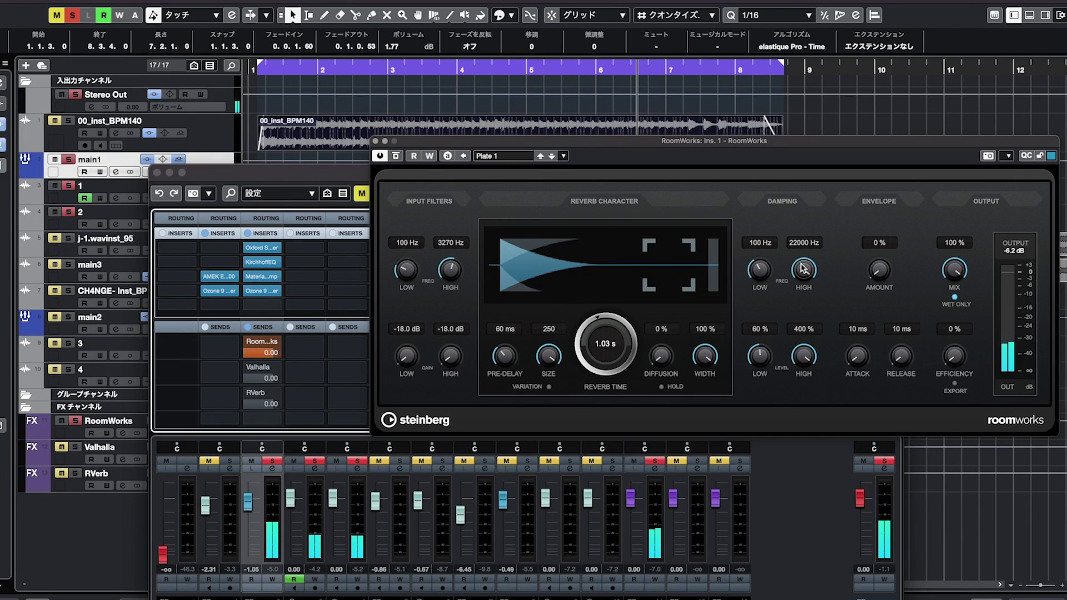
# Step: Set the RoomWorks high damping frequency to 9752 Hz and its high damping level to 77 %, checking the sound during playback
pyautogui.moveTo(811, 360); pyautogui.dragTo(811, 402)
pyautogui.moveTo(812, 245); pyautogui.dragTo(810, 270)
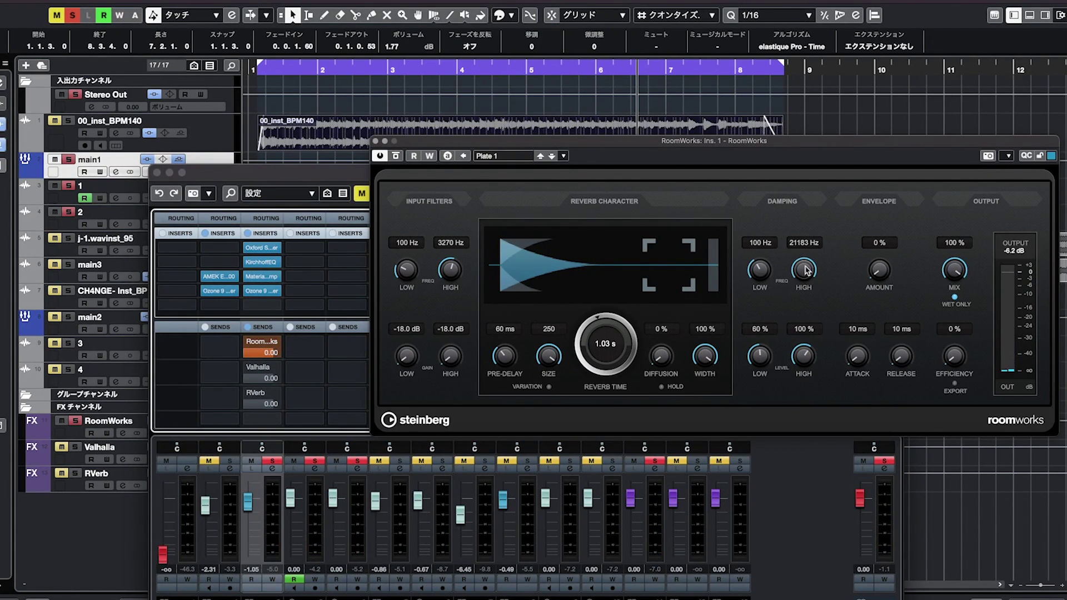
pyautogui.press('space')
pyautogui.moveTo(804, 358); pyautogui.dragTo(804, 366)
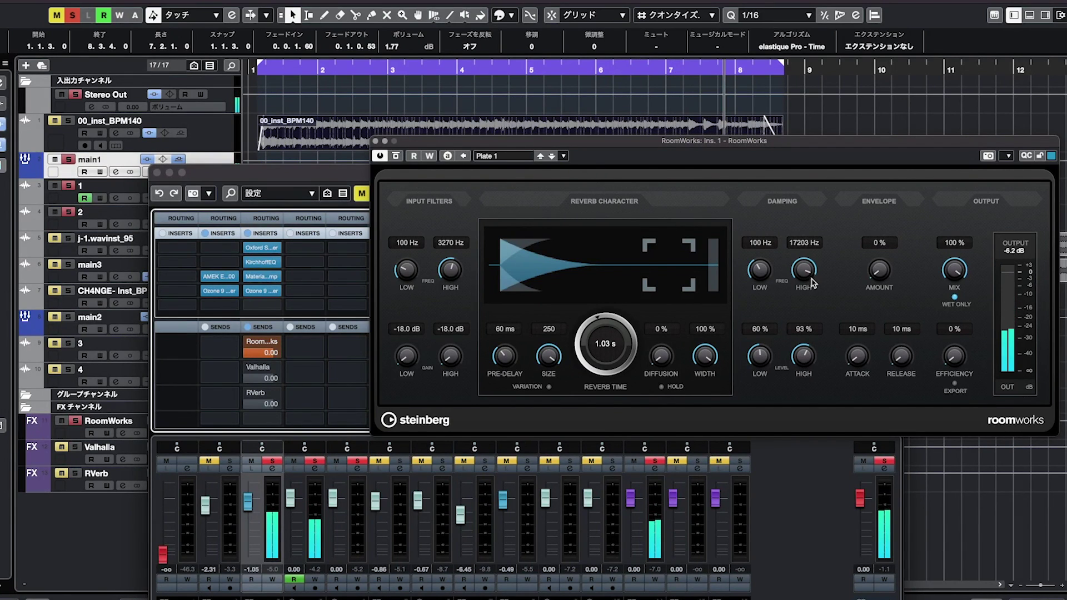
pyautogui.moveTo(803, 270); pyautogui.dragTo(806, 295)
pyautogui.click(417, 71)
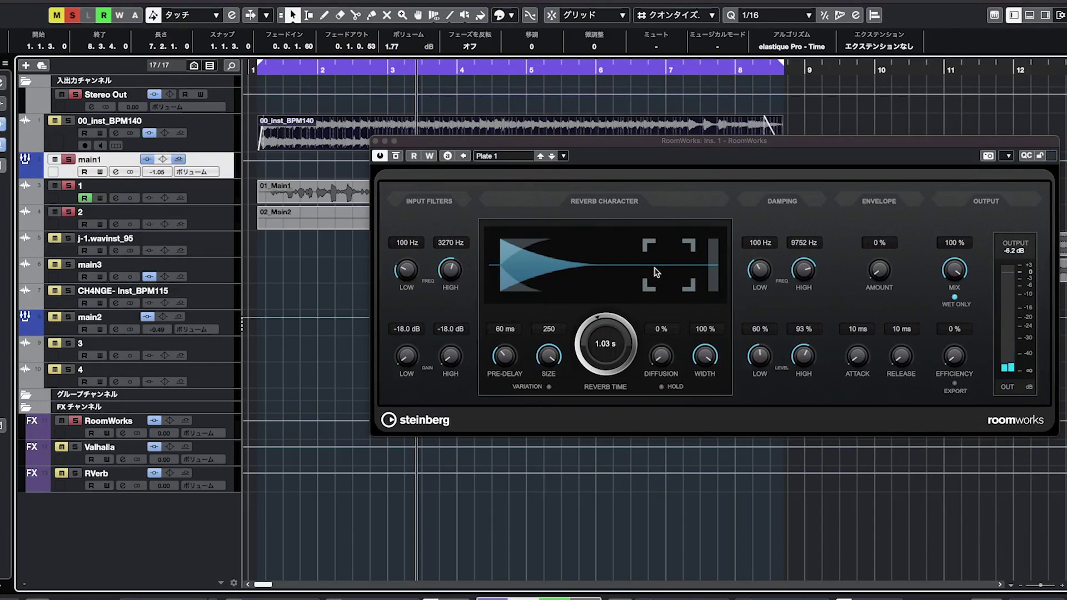
pyautogui.moveTo(806, 355); pyautogui.dragTo(811, 371)
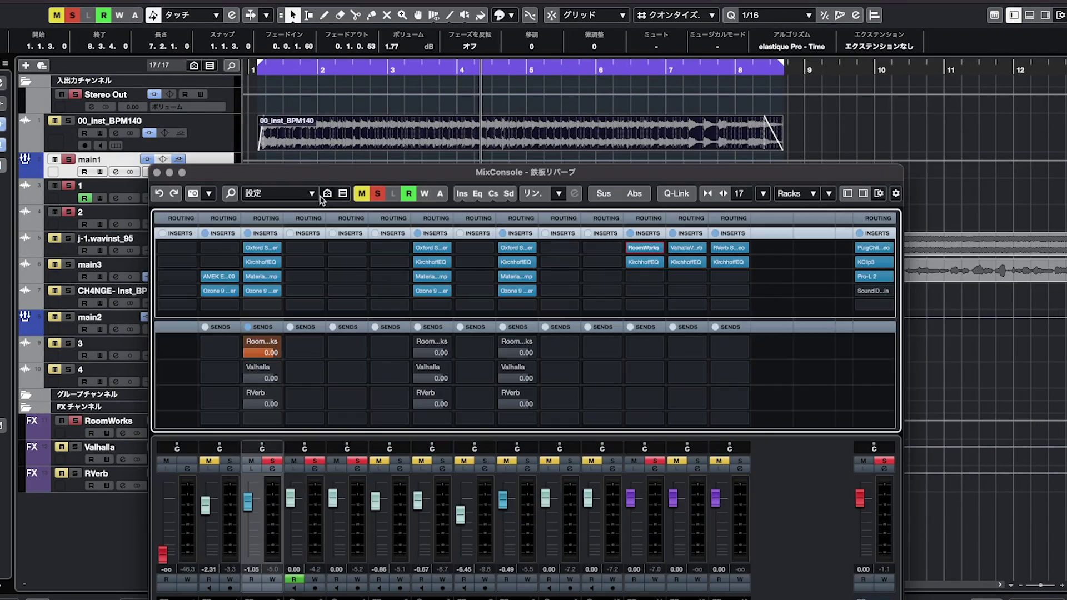
# Step: Lower the RoomWorks send on main1 to about -17.0 dB in the MixConsole and unmute the 00_inst_BPM140 channel
pyautogui.moveTo(322, 172); pyautogui.dragTo(345, 118)
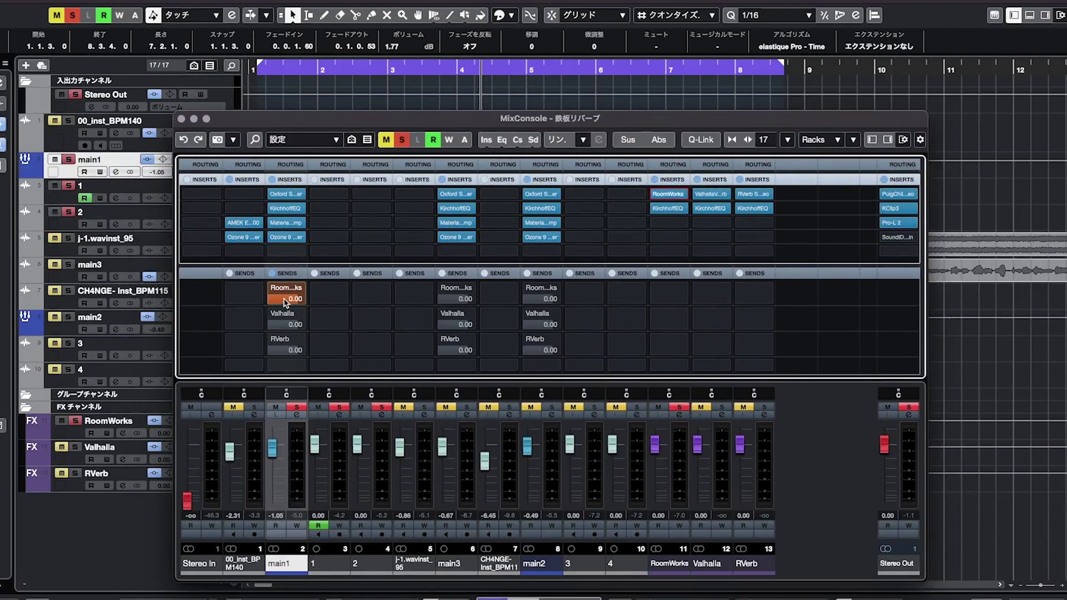
pyautogui.moveTo(285, 303); pyautogui.dragTo(285, 360)
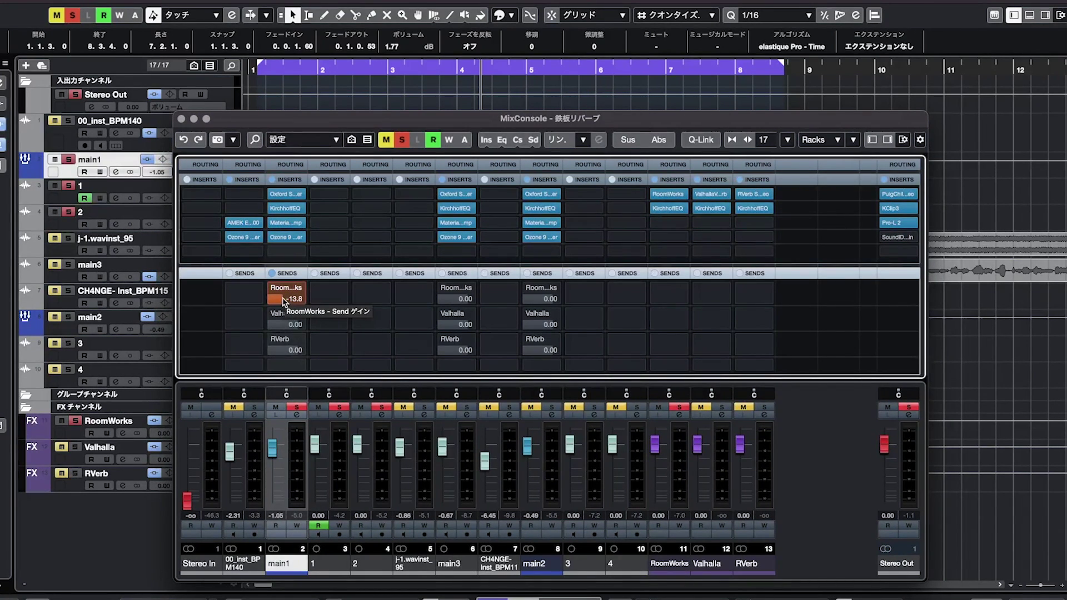
pyautogui.moveTo(284, 302); pyautogui.dragTo(279, 332)
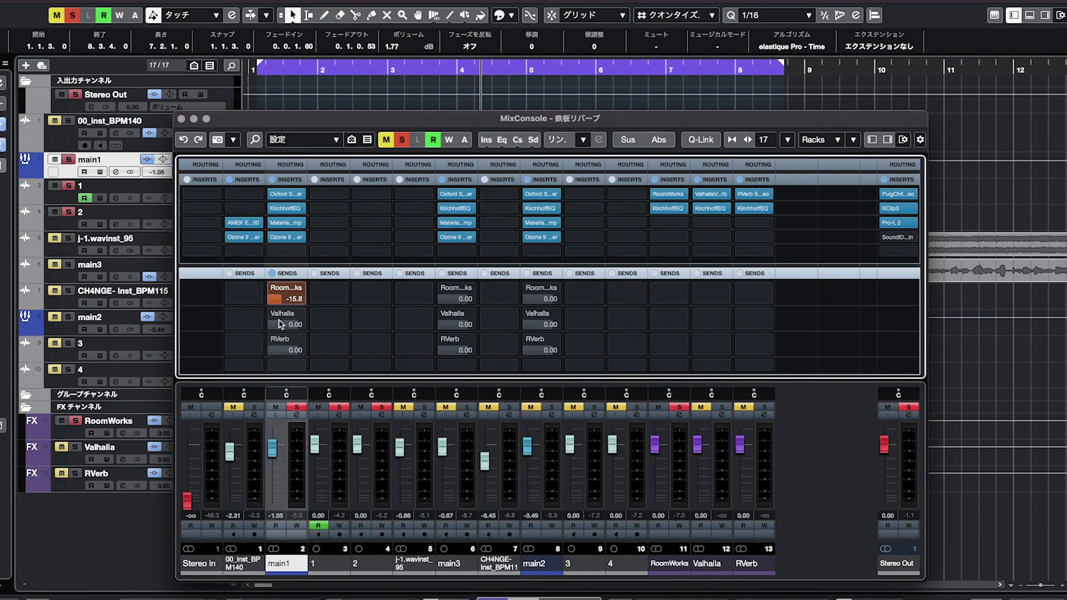
pyautogui.moveTo(280, 323); pyautogui.dragTo(279, 324)
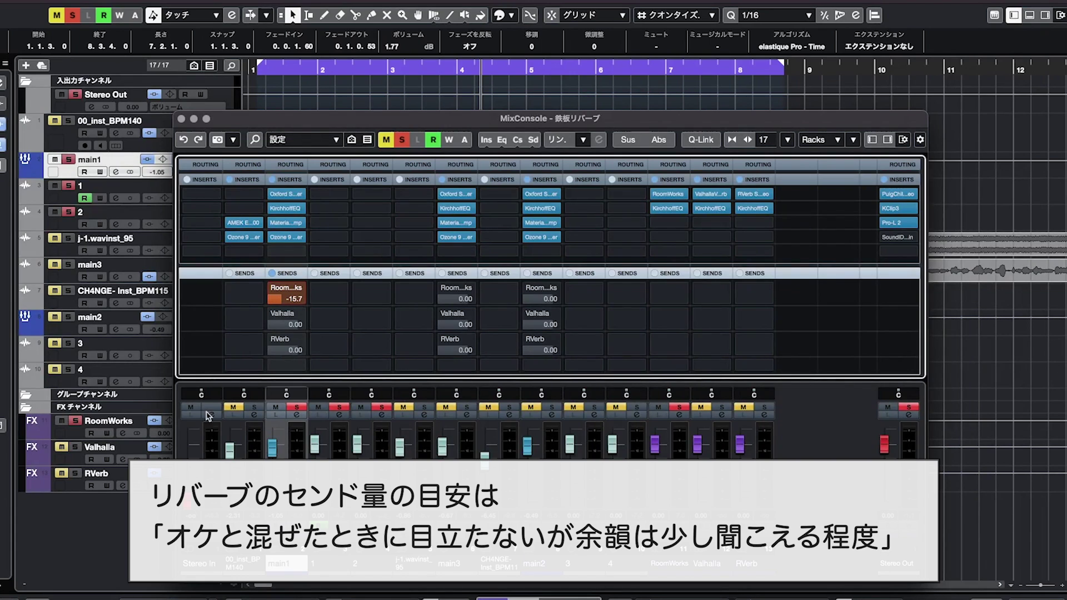
pyautogui.click(226, 409)
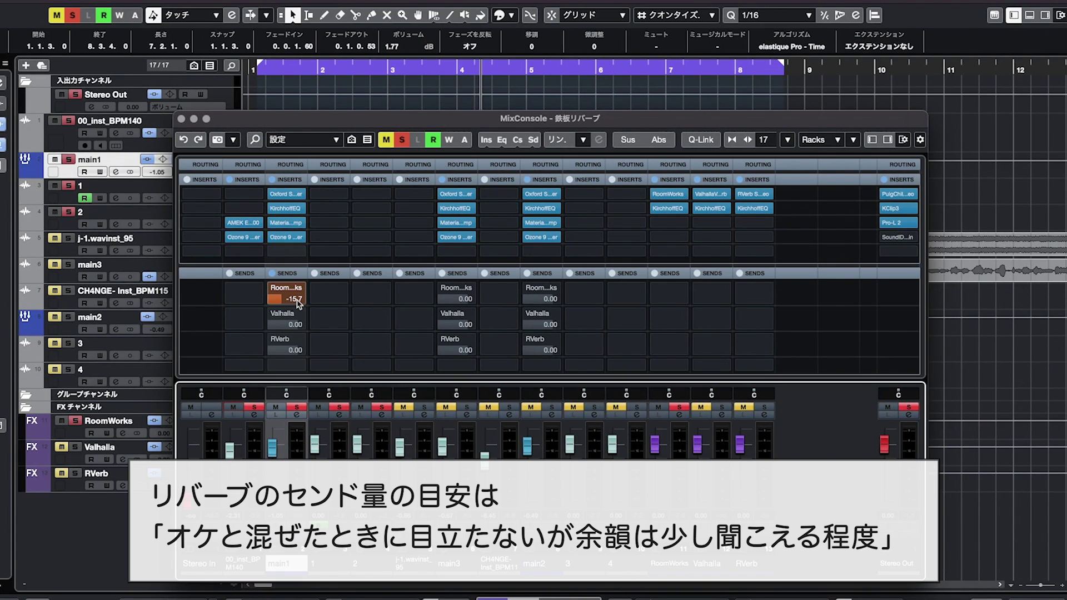
pyautogui.moveTo(285, 303); pyautogui.dragTo(285, 316)
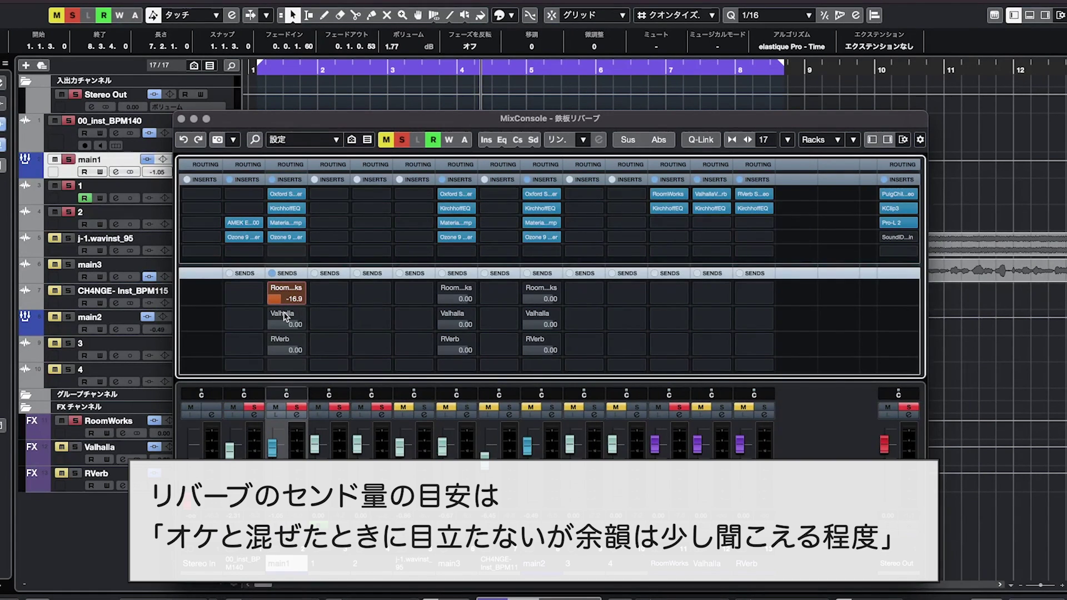
# Step: Play the mix from the start of the loop range and lower the 00_inst_BPM140 fader to -2.77 dB
pyautogui.click(282, 66)
pyautogui.press('KP_1')
pyautogui.press('space')
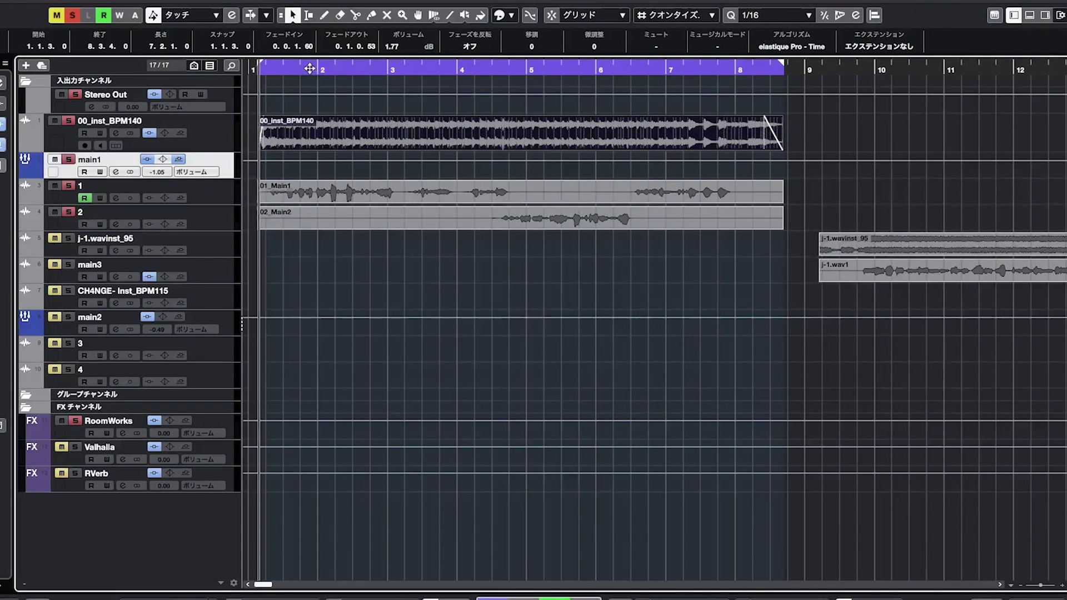
pyautogui.press('F3')
pyautogui.click(232, 449)
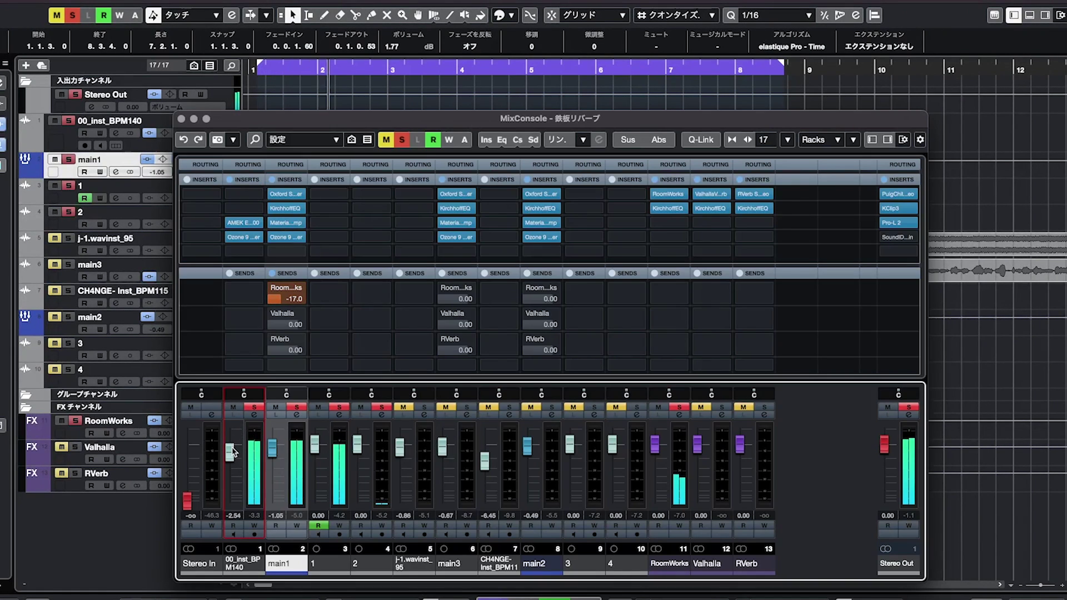
pyautogui.moveTo(232, 448); pyautogui.dragTo(232, 450)
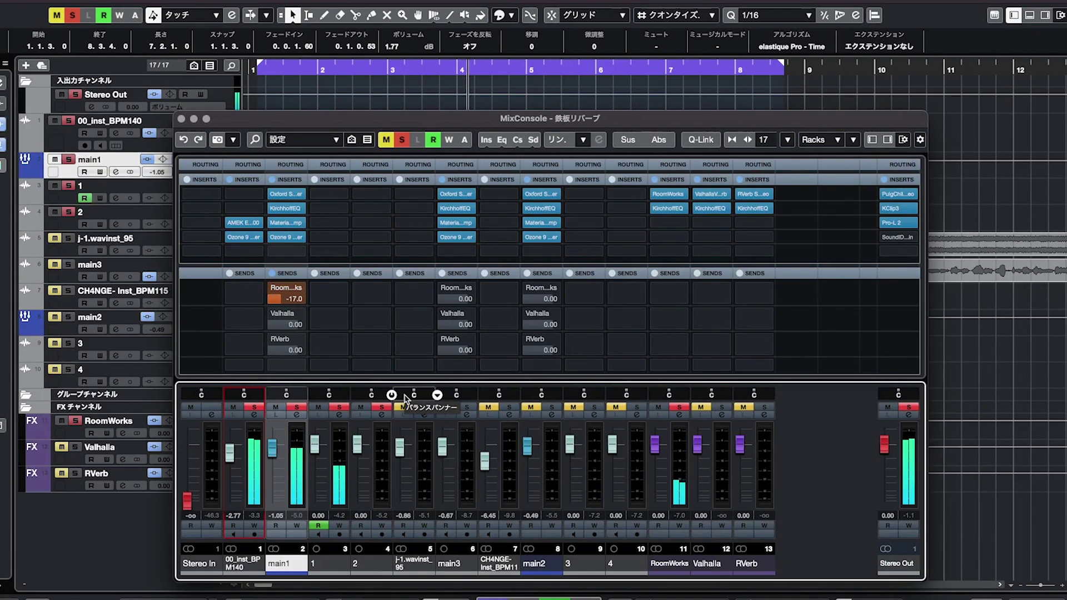
# Step: Bypass and reactivate the RoomWorks send on main1 during playback to compare the vocal in the mix
pyautogui.click(274, 288)
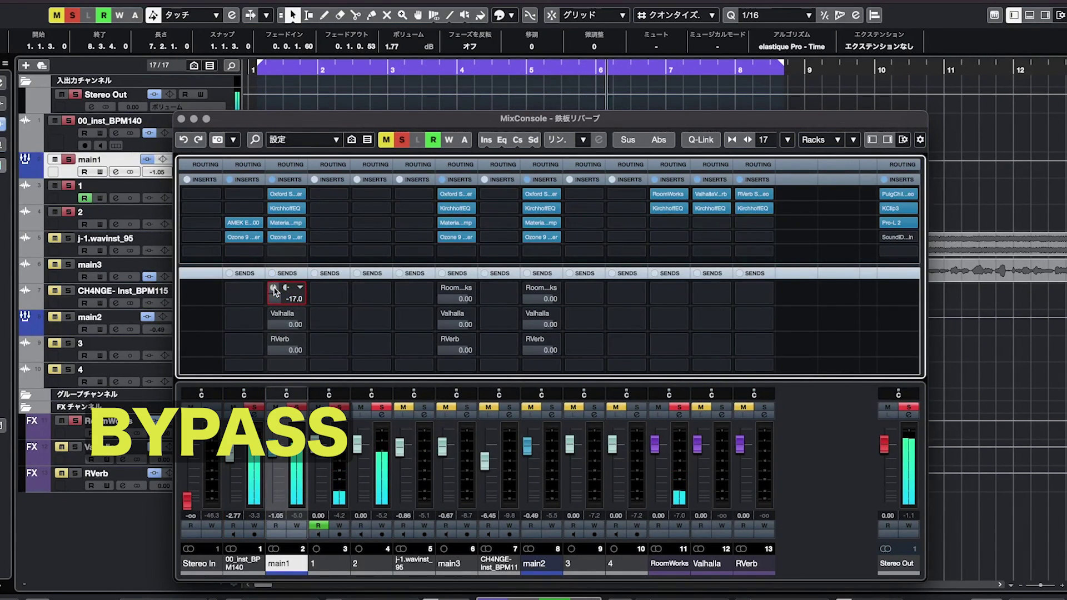
pyautogui.click(274, 289)
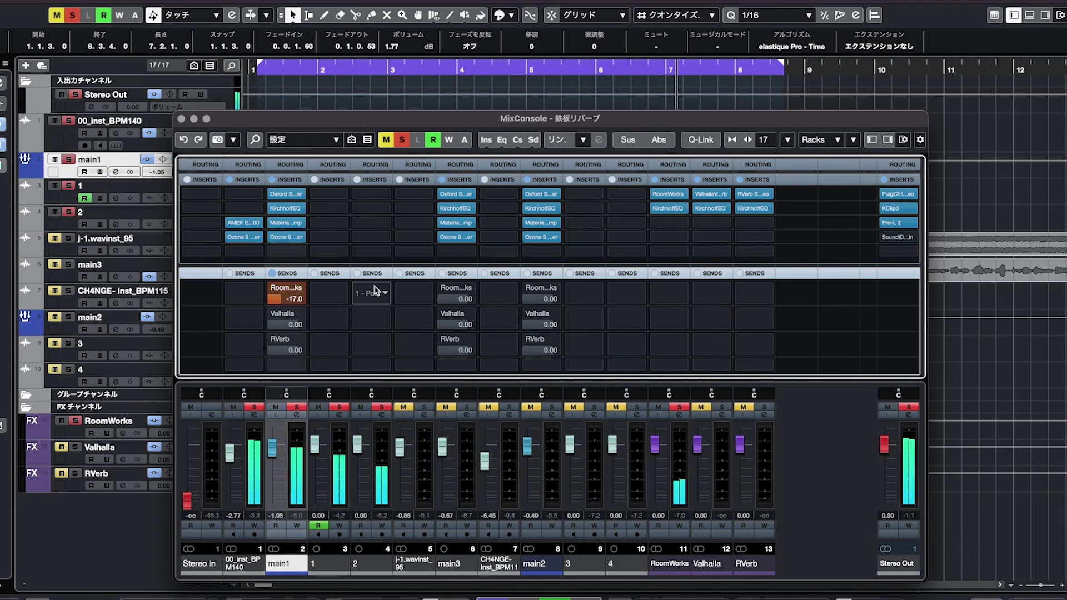
pyautogui.moveTo(267, 353)
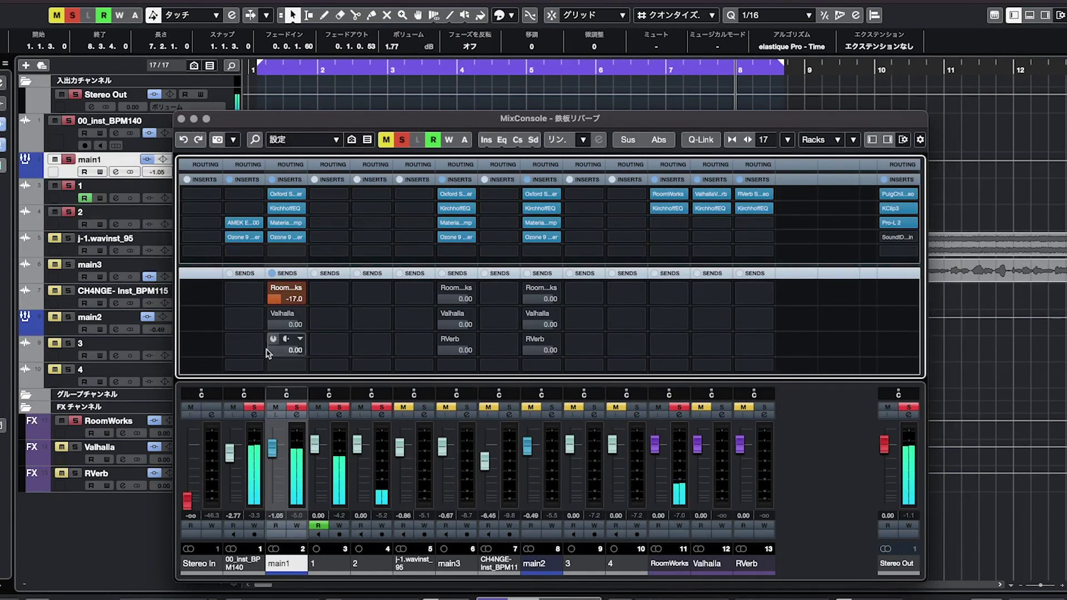
# Step: Mute the 00_inst_BPM140 channel, play the vocal alone with its reverb, and return the playhead near the start of the loop range
pyautogui.click(233, 406)
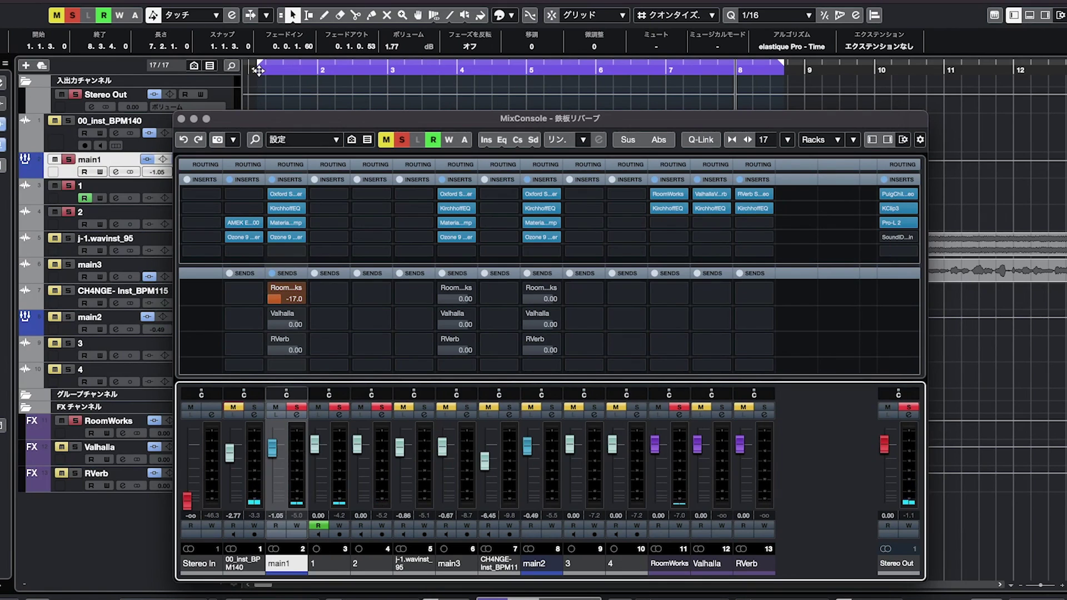
pyautogui.press('F3')
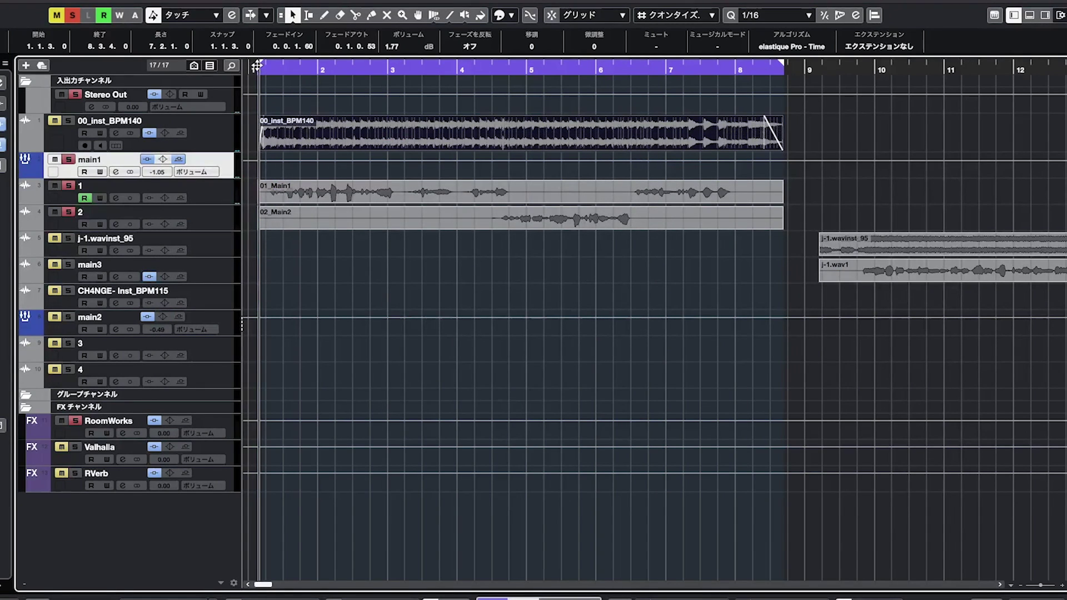
pyautogui.press('F3')
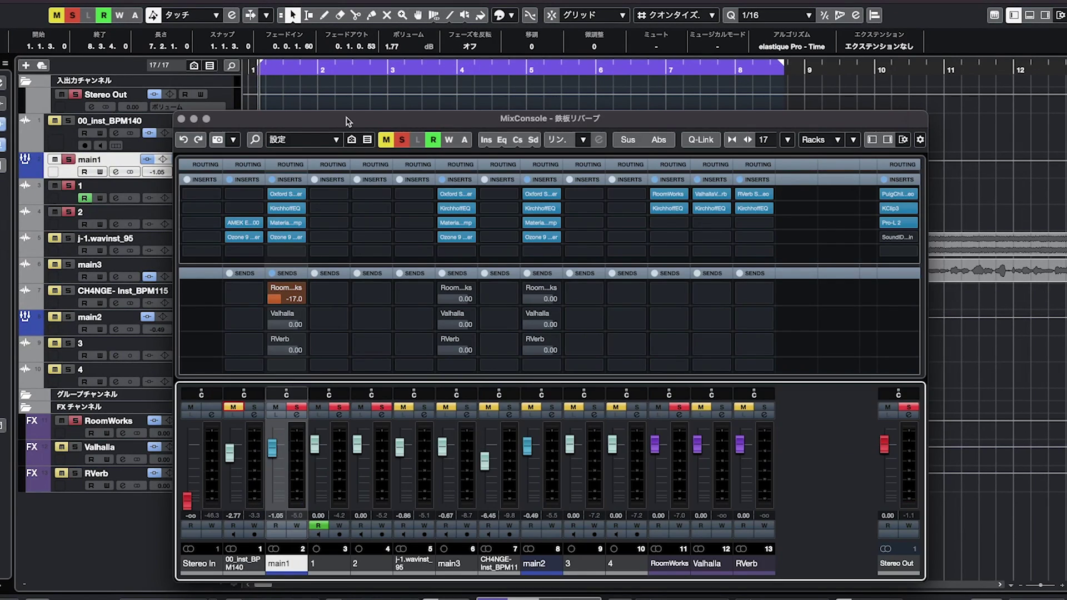
pyautogui.press('space')
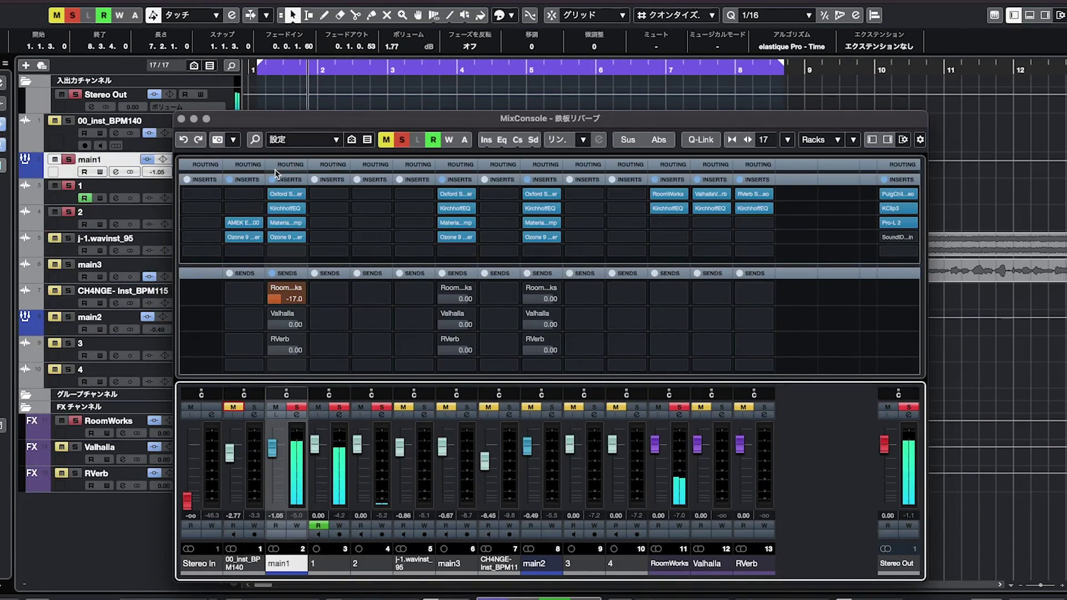
pyautogui.moveTo(248, 255)
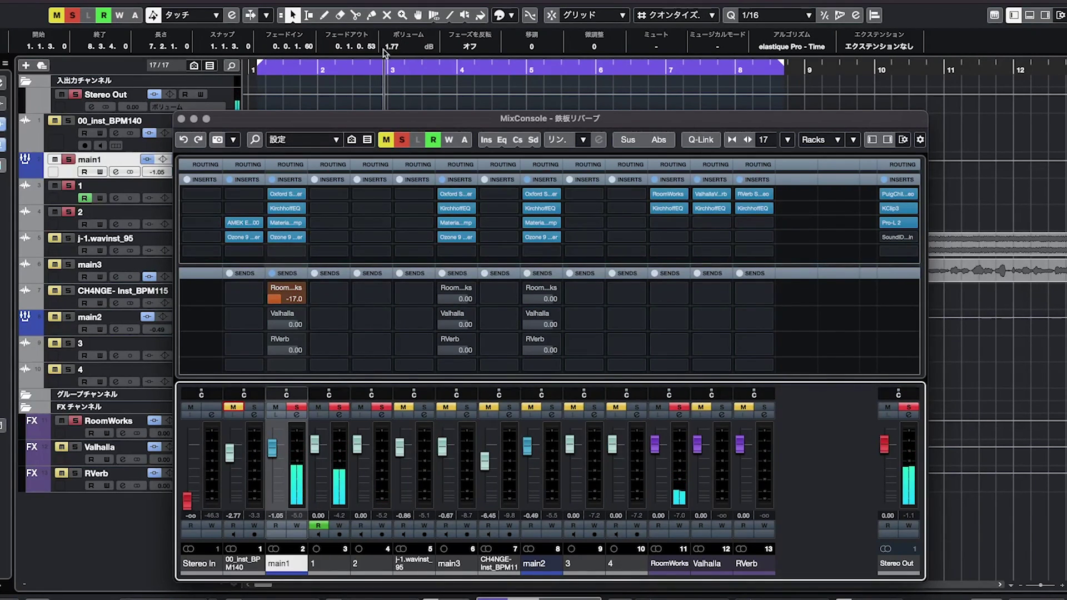
pyautogui.click(283, 71)
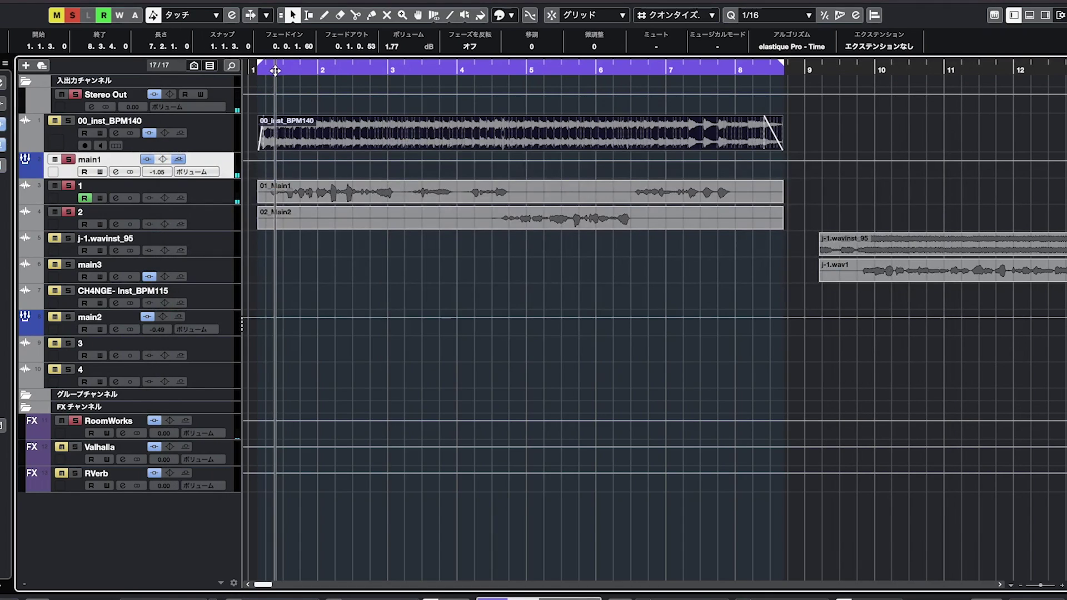
pyautogui.press('F3')
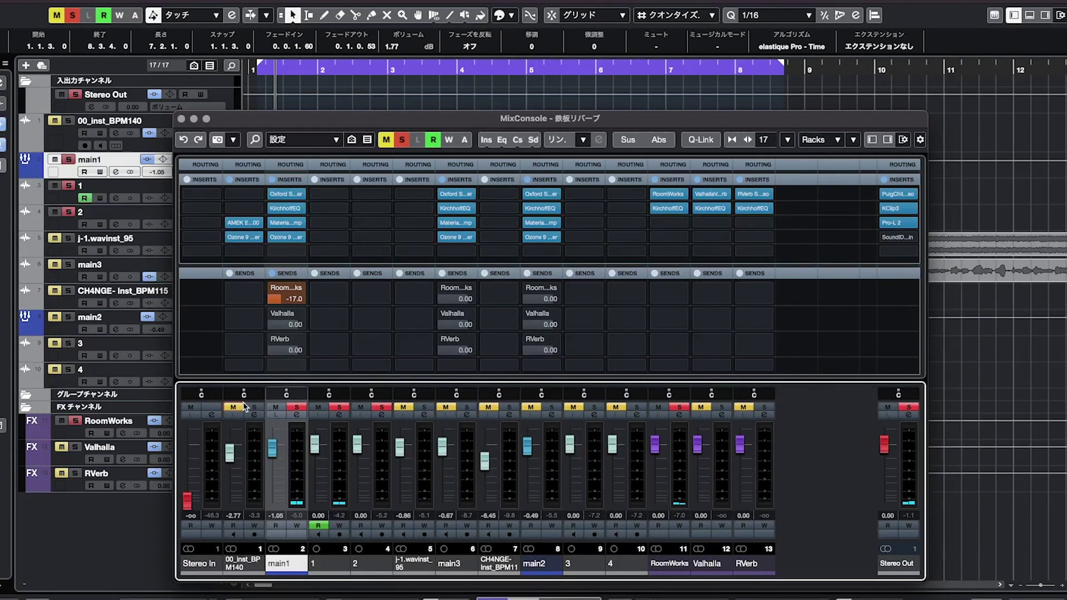
# Step: Open the ValhallaVintageVerb insert on the Valhalla FX channel, place its window clear of the mixer inserts, and review its plate settings
pyautogui.click(670, 194)
pyautogui.click(282, 155)
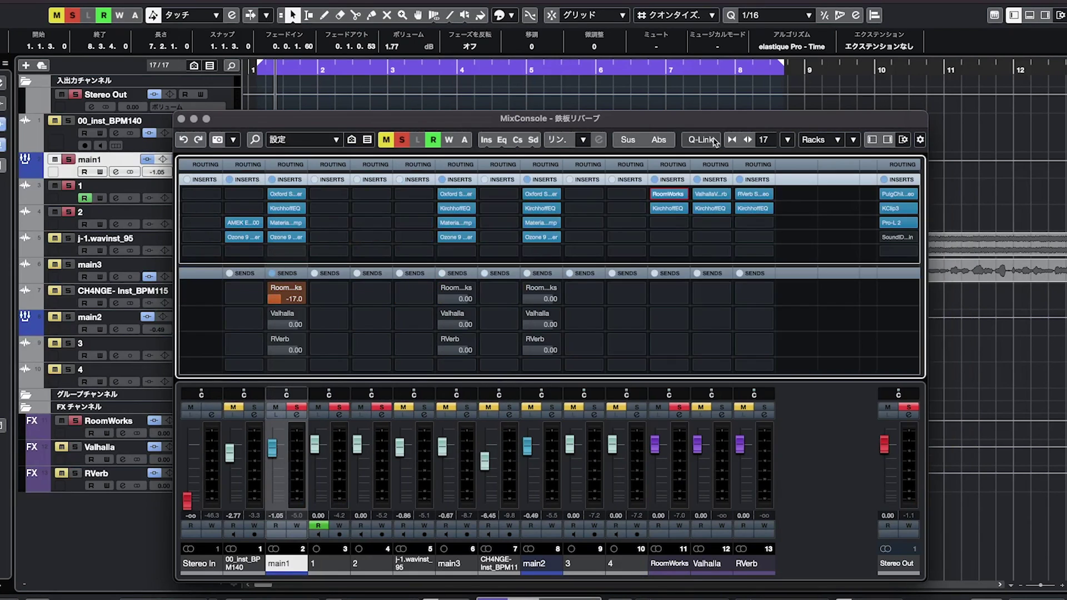
pyautogui.click(712, 194)
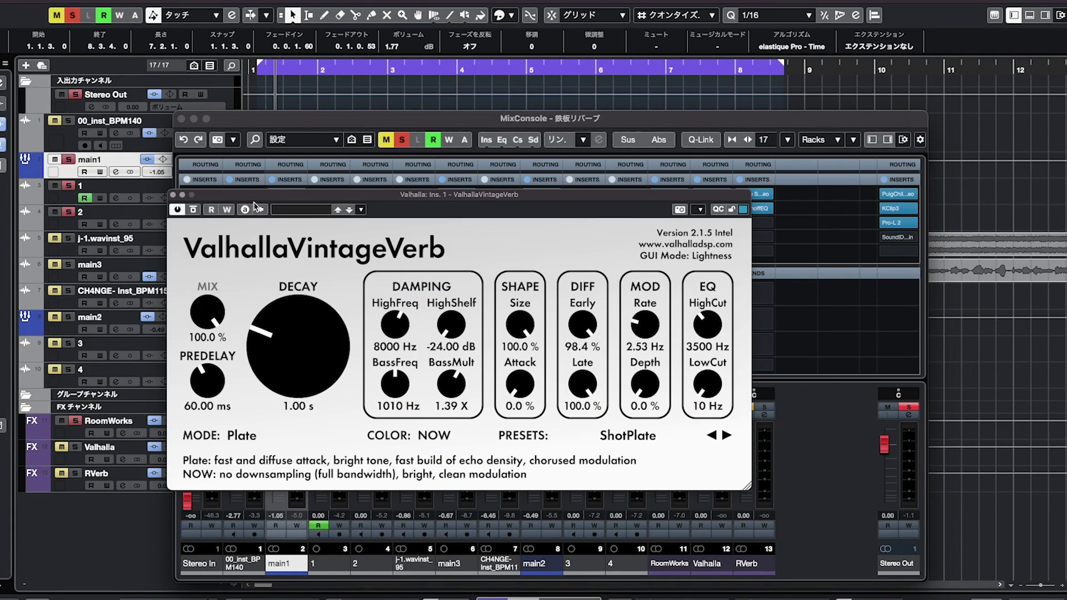
pyautogui.moveTo(431, 201); pyautogui.dragTo(590, 186)
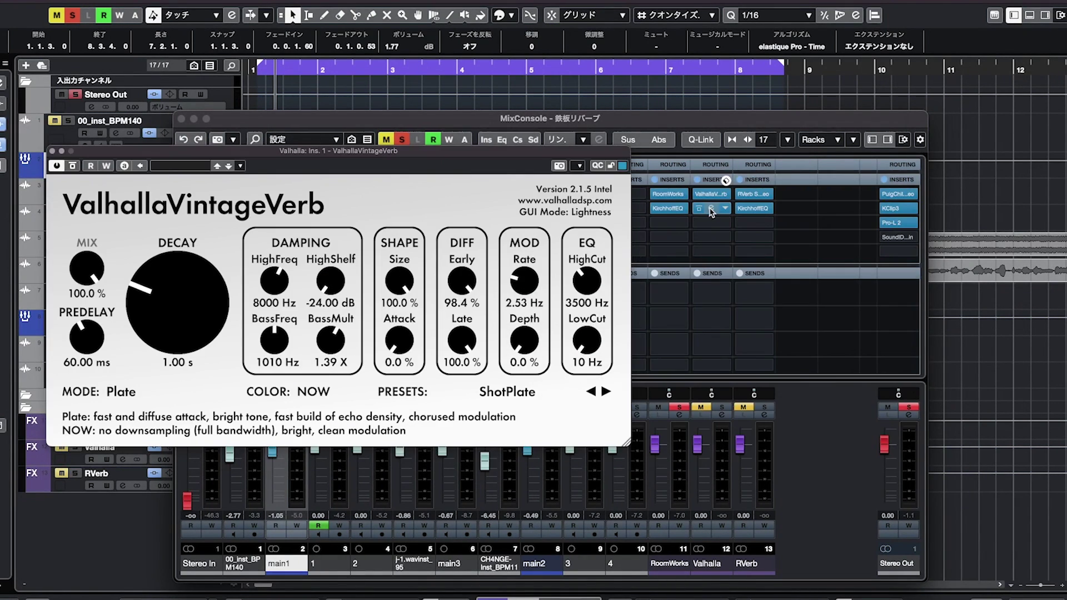
# Step: Open the Kirchhoff EQ inserts of the Valhalla and RoomWorks FX channels and arrange them side by side to compare their curves
pyautogui.click(710, 208)
pyautogui.moveTo(848, 211); pyautogui.dragTo(323, 160)
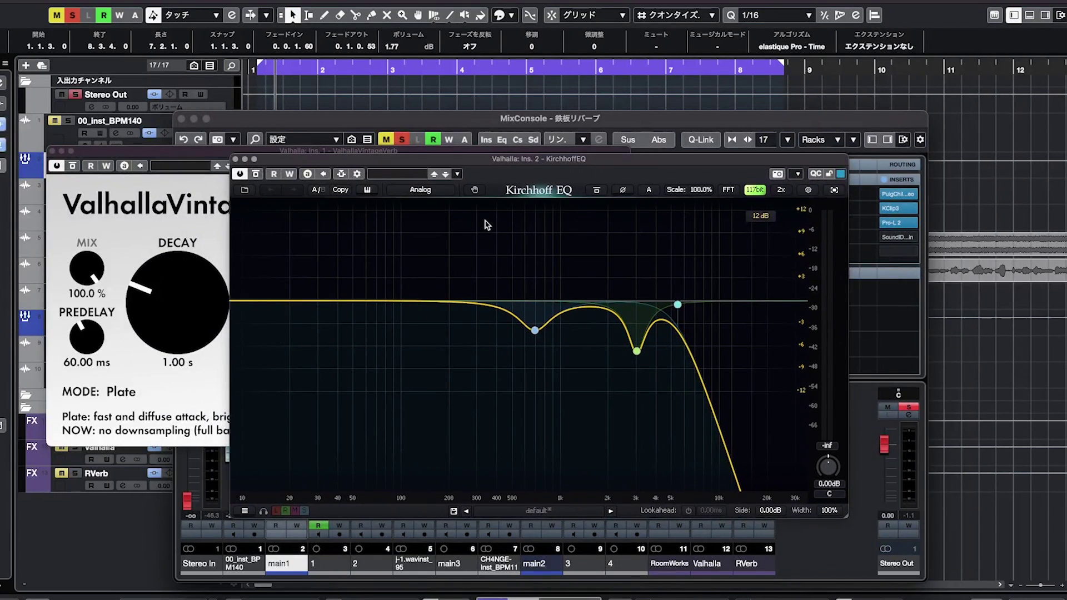
pyautogui.moveTo(615, 162); pyautogui.dragTo(578, 229)
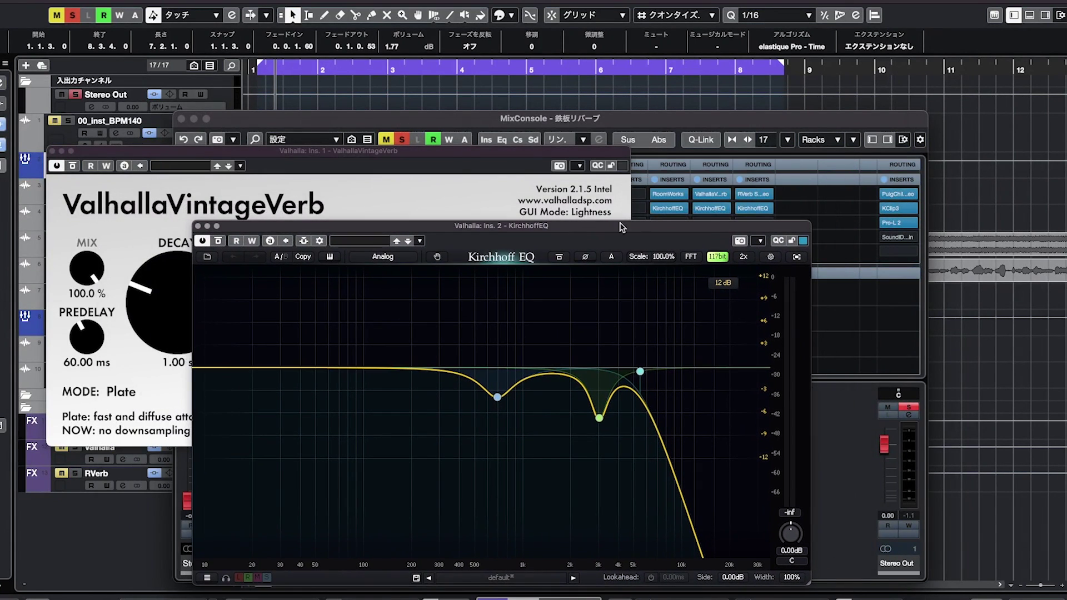
pyautogui.click(668, 210)
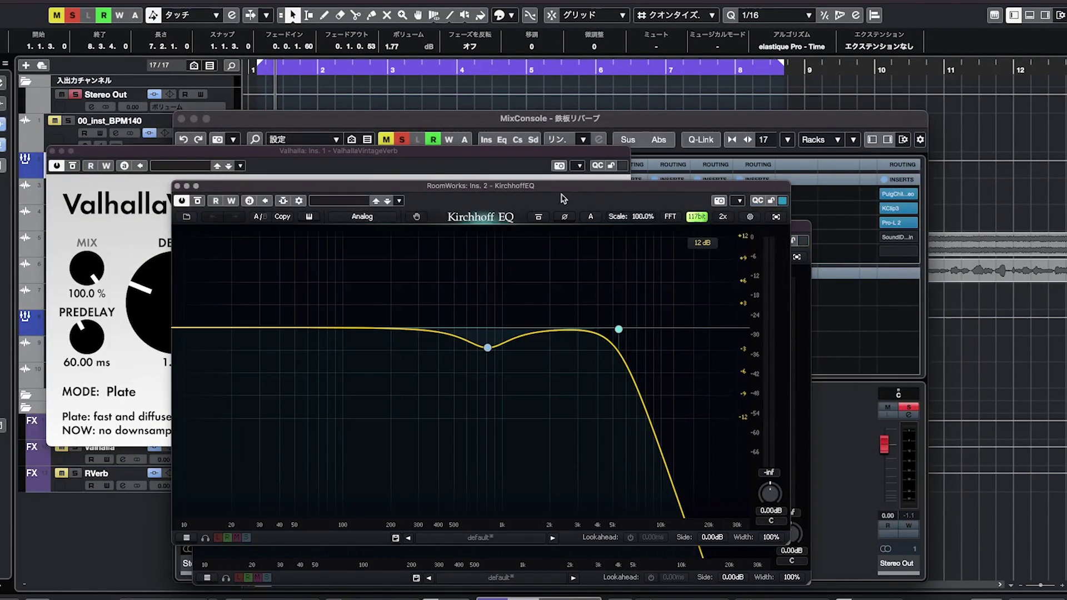
pyautogui.moveTo(562, 193); pyautogui.dragTo(810, 138)
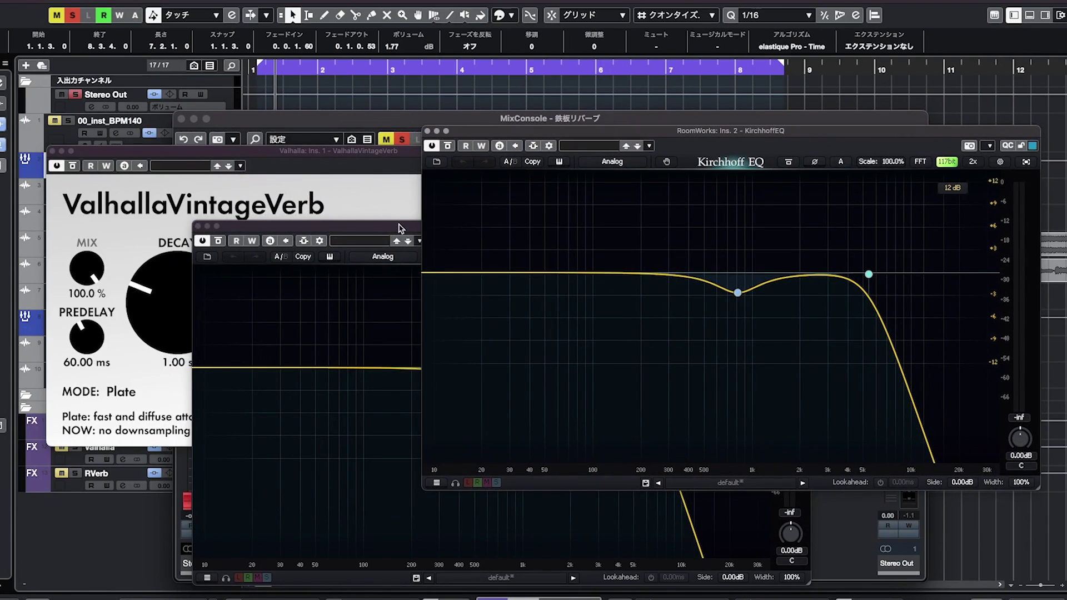
pyautogui.moveTo(400, 227); pyautogui.dragTo(212, 198)
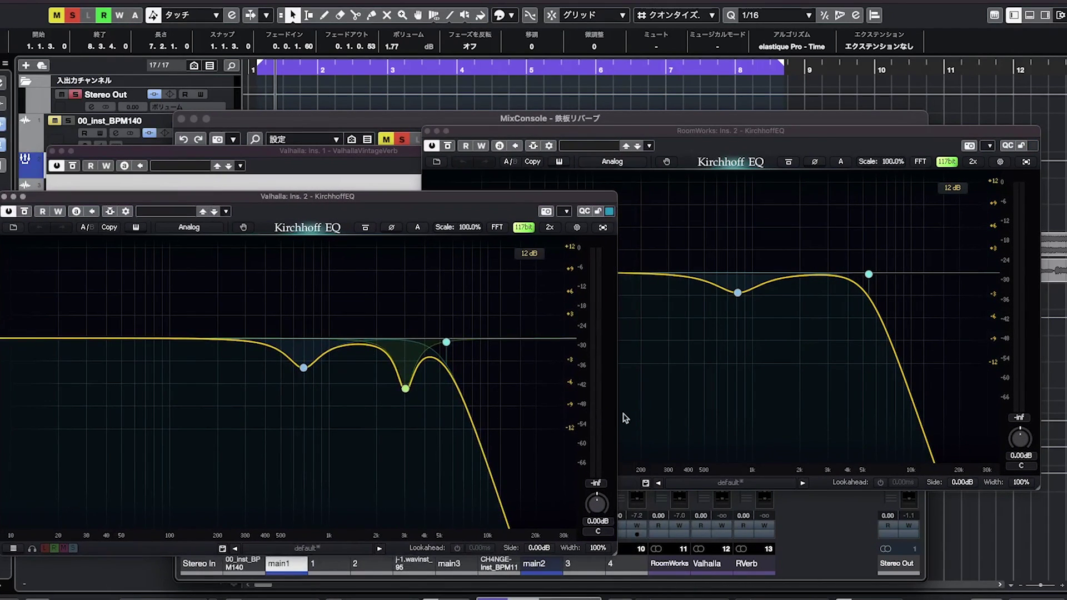
# Step: Inspect the deepest bell cut in the Valhalla channel's Kirchhoff EQ and close all open plug-in windows
pyautogui.click(406, 390)
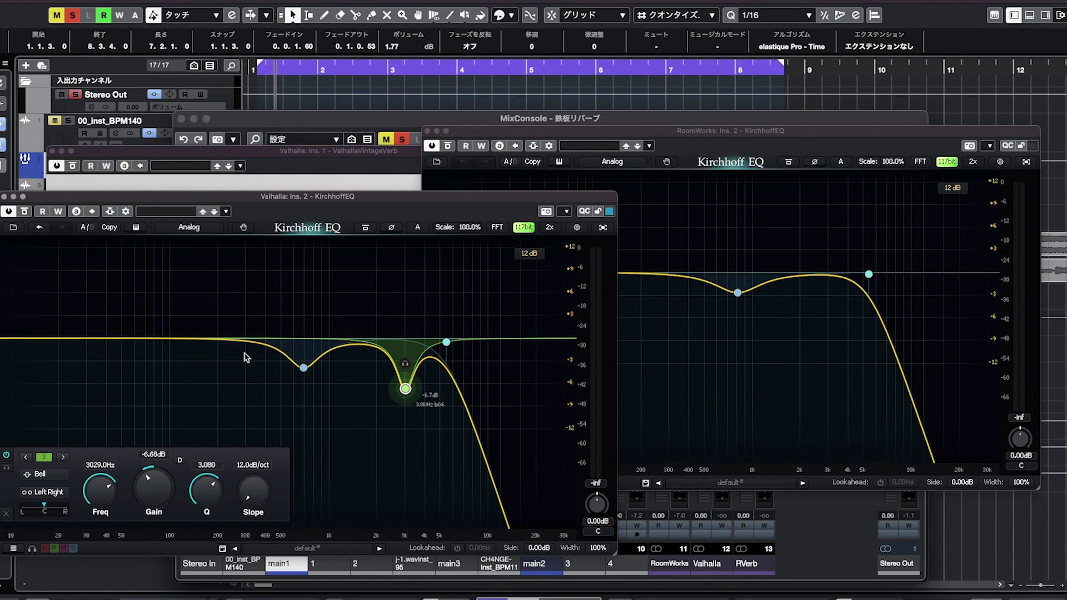
pyautogui.click(5, 197)
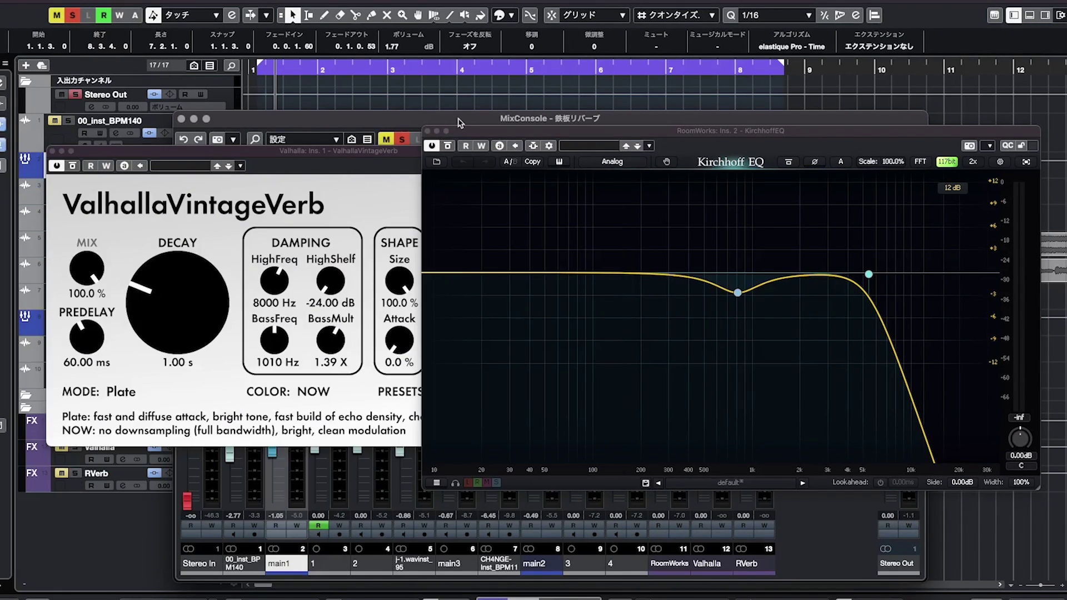
pyautogui.click(428, 131)
pyautogui.click(52, 151)
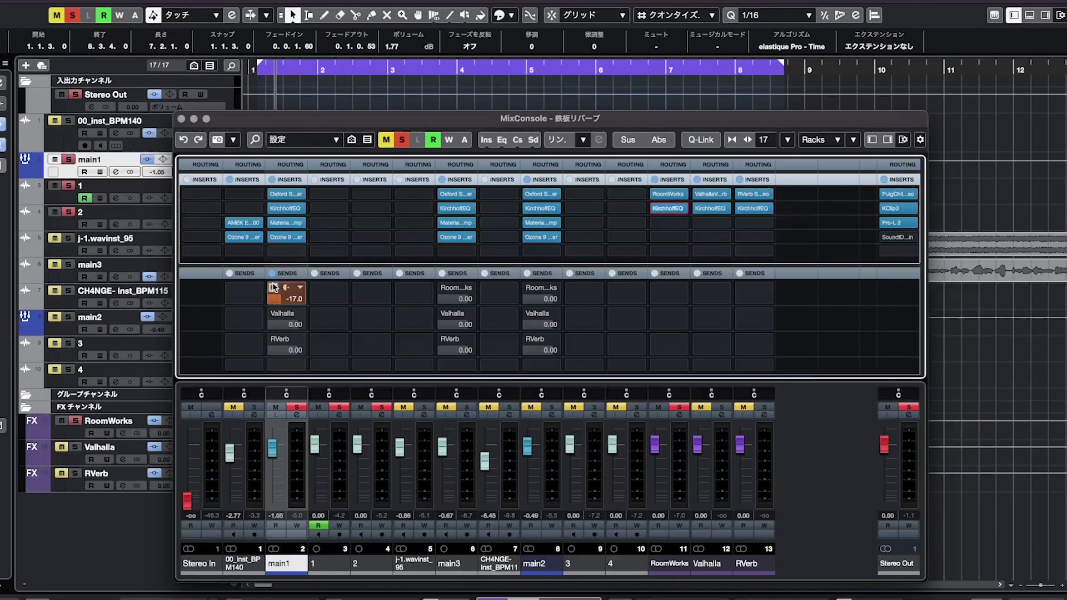
# Step: Switch main1's active send from RoomWorks to Valhalla and set its RoomWorks send level to 0 dB
pyautogui.click(273, 288)
pyautogui.click(273, 313)
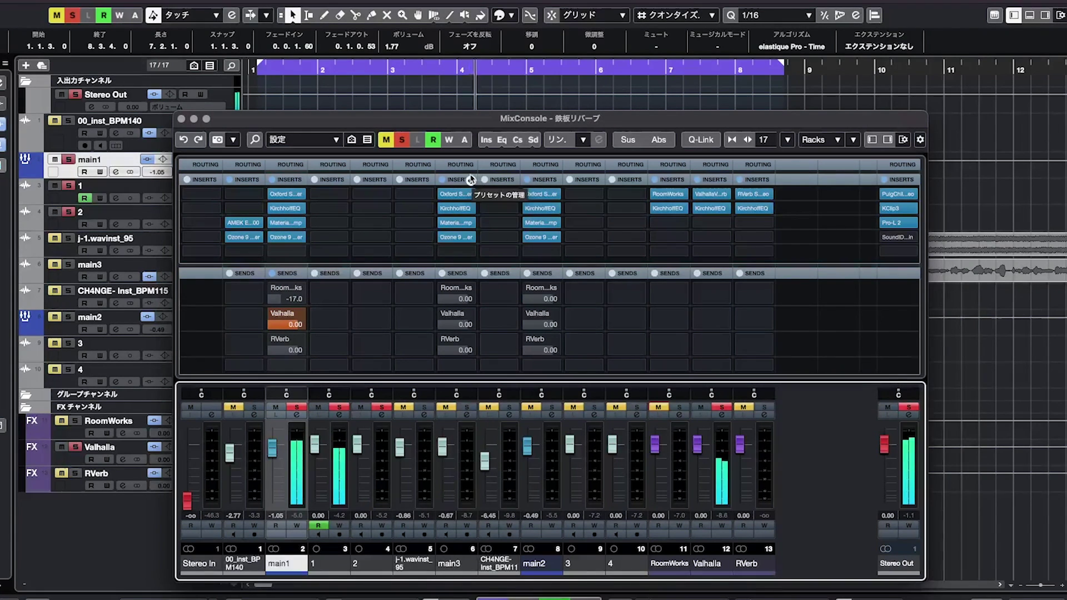
pyautogui.doubleClick(292, 299)
pyautogui.write('0')
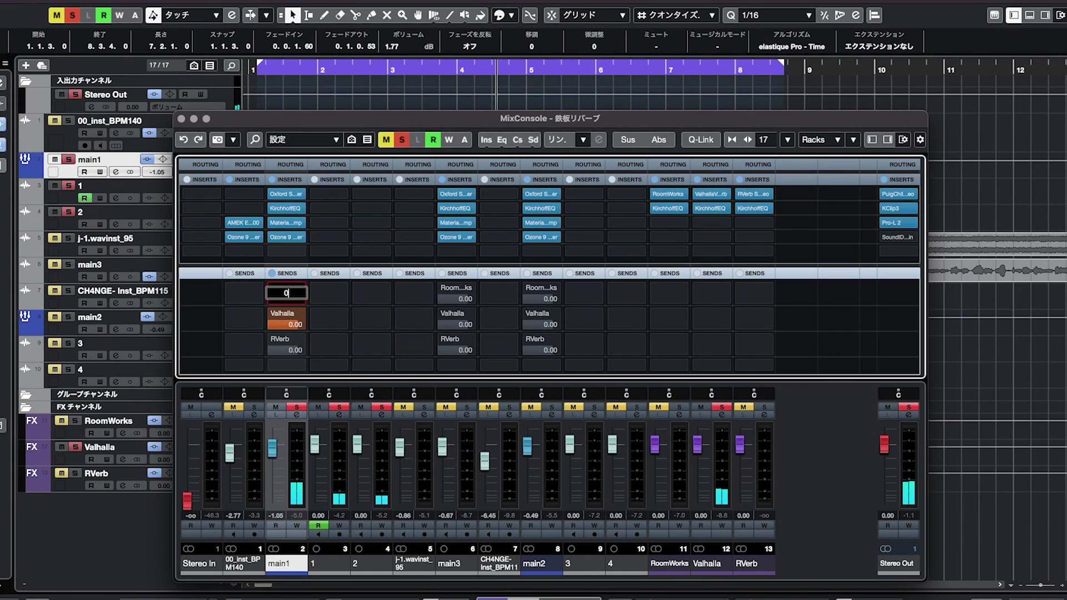
pyautogui.press('Return')
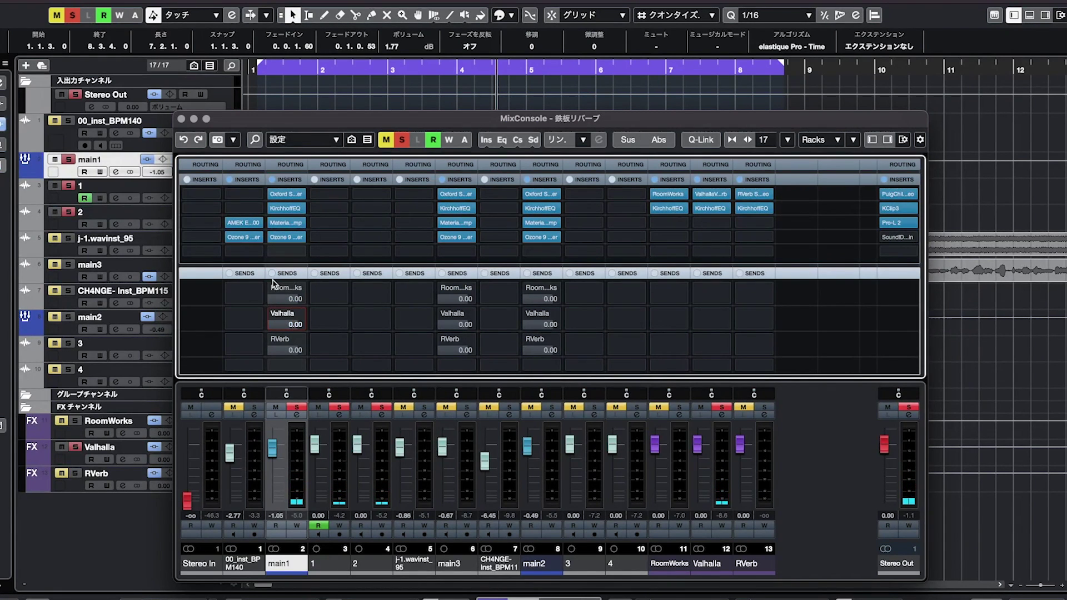
# Step: Compare the RoomWorks and Valhalla sends on main1 by alternating them during vocal playback, ending on Valhalla, and stop playback
pyautogui.click(272, 285)
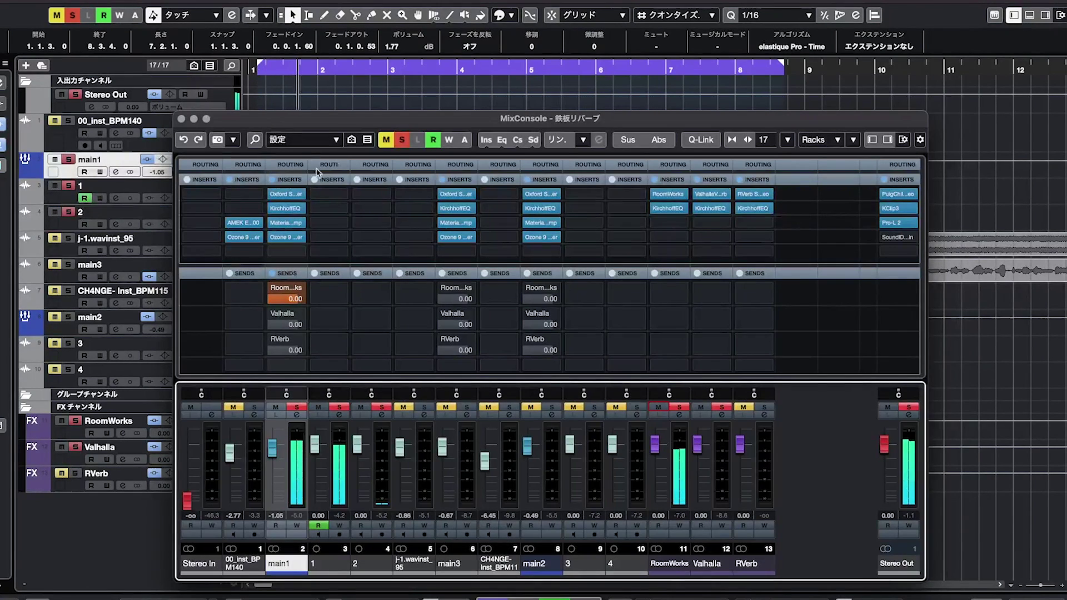
pyautogui.moveTo(275, 291)
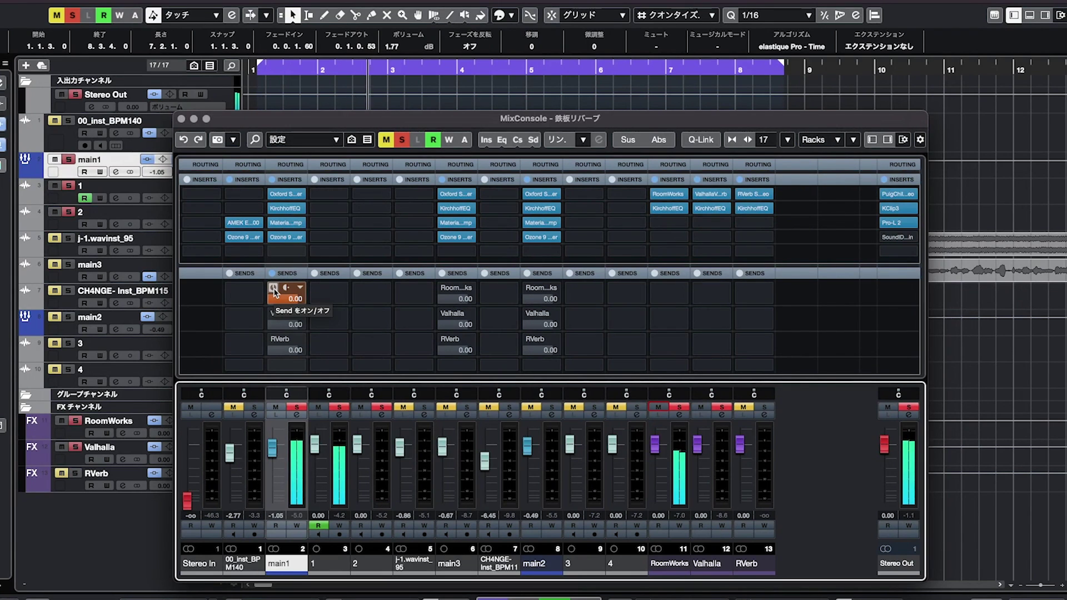
pyautogui.click(274, 289)
pyautogui.click(274, 315)
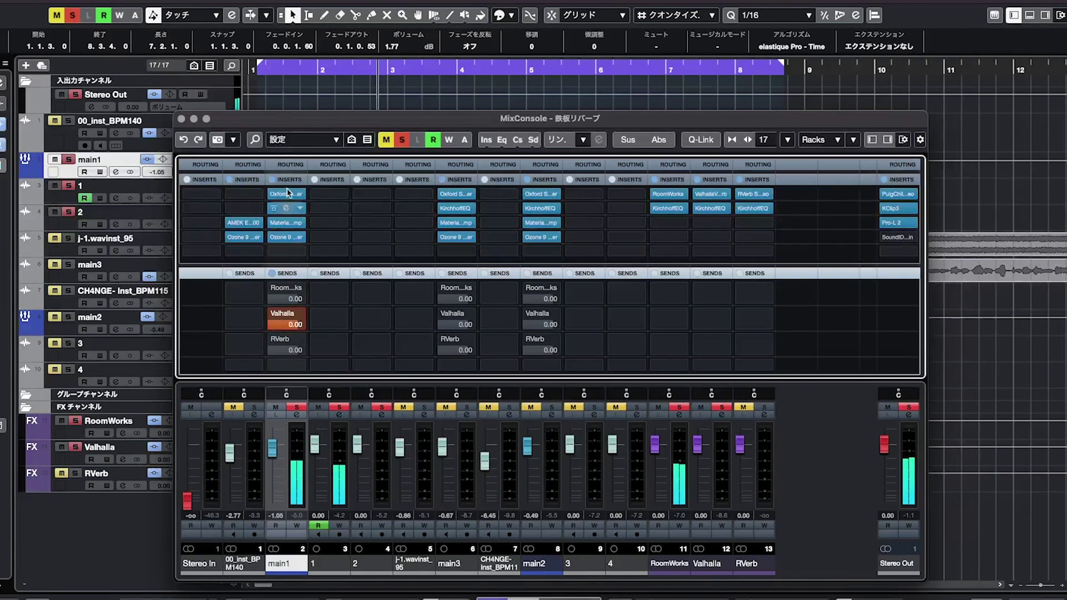
pyautogui.click(259, 70)
pyautogui.press('F3')
pyautogui.press('space')
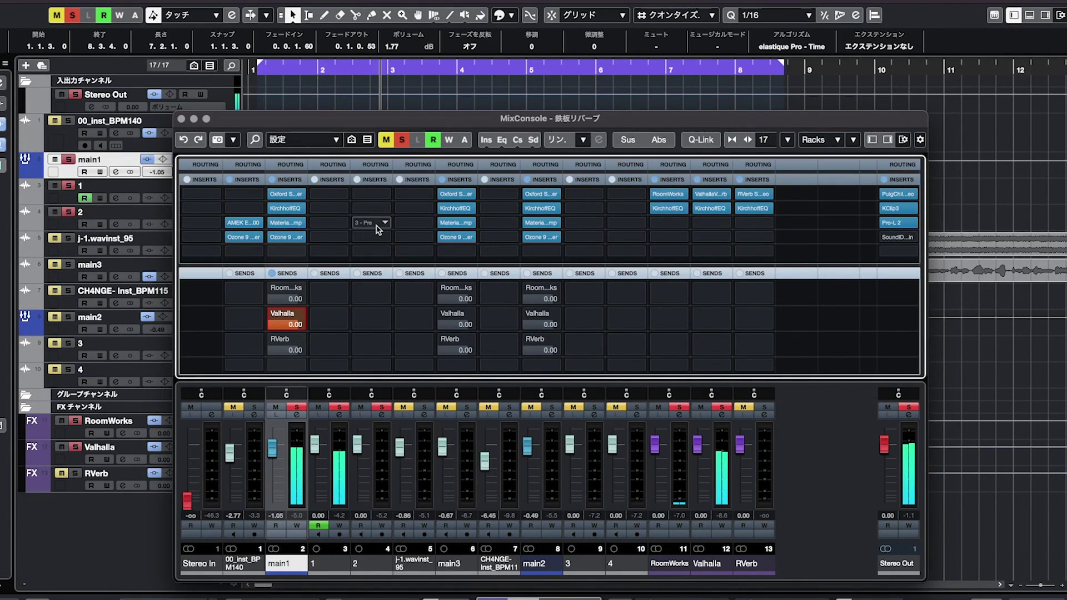
pyautogui.press('space')
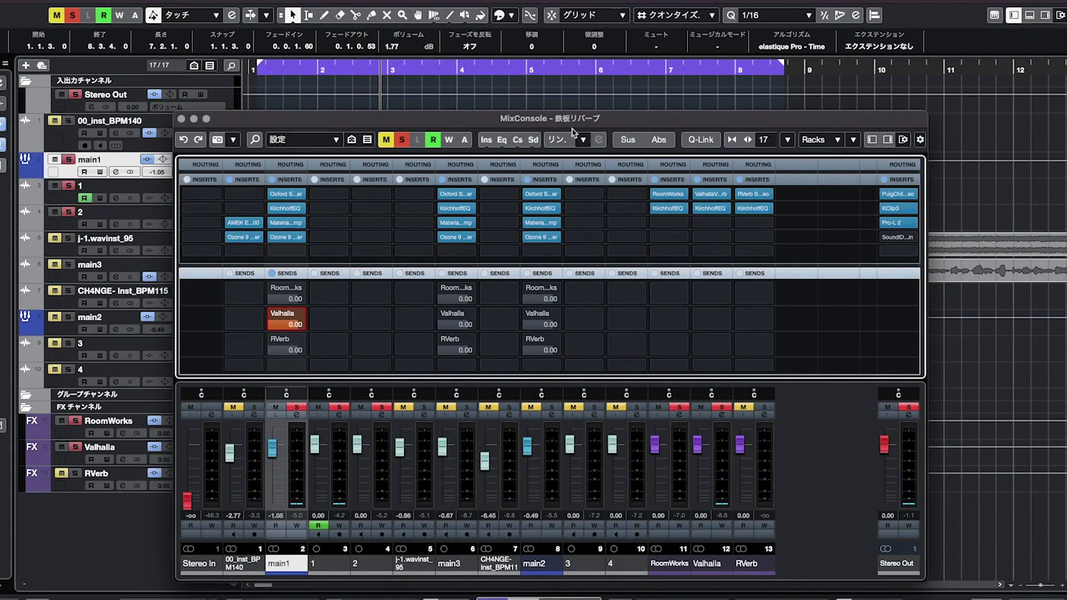
# Step: Open the RVerb insert on the RVerb FX channel and examine its Plate 1 reverb parameters and EQ page
pyautogui.click(714, 196)
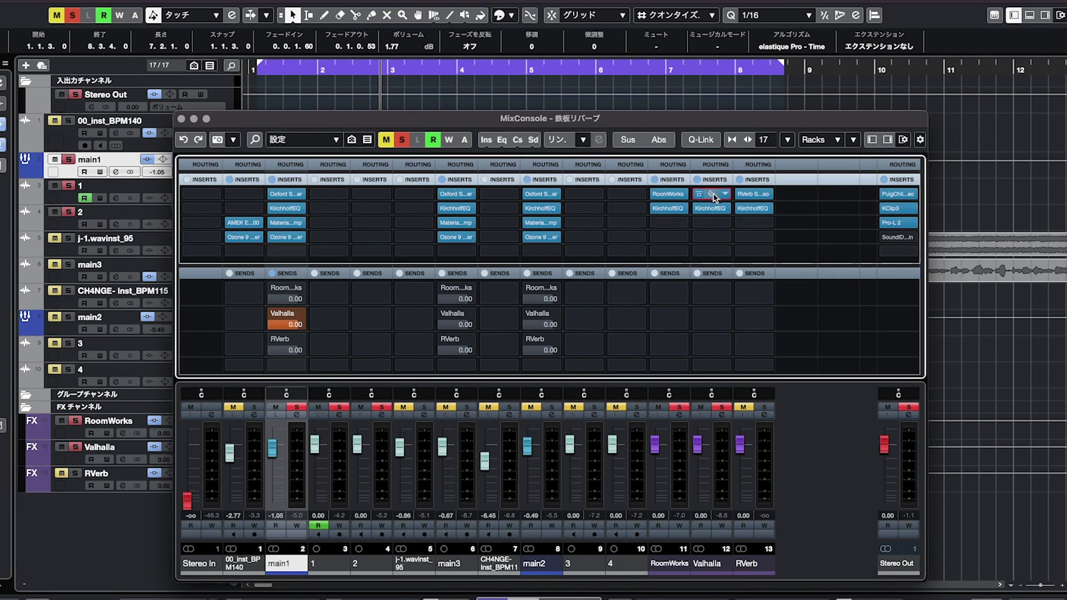
pyautogui.click(713, 195)
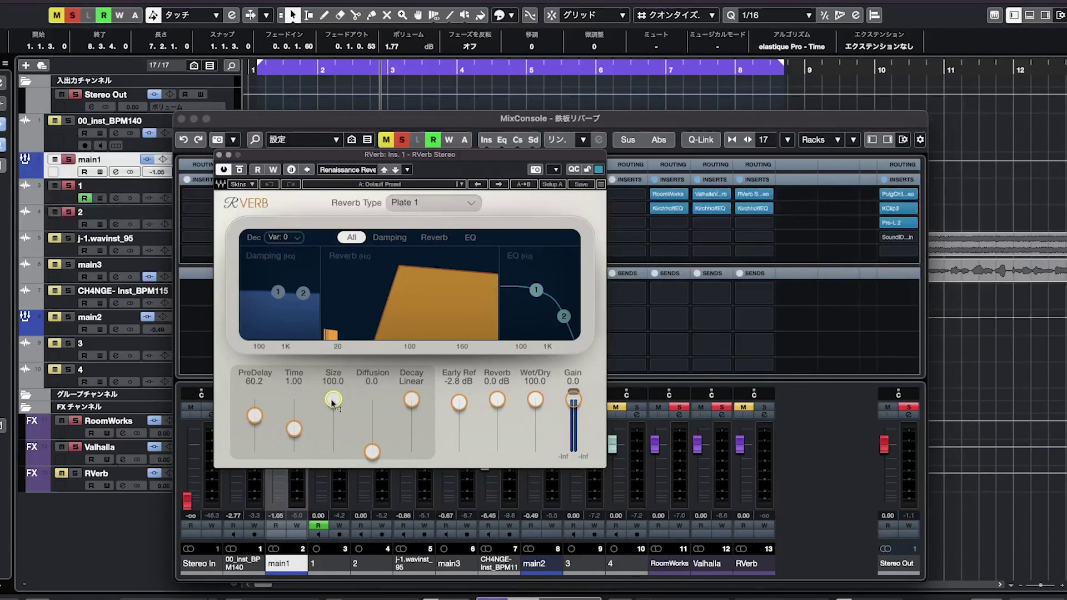
pyautogui.moveTo(332, 402)
pyautogui.mouseDown()
pyautogui.moveTo(331, 437)
pyautogui.moveTo(331, 401)
pyautogui.mouseUp()
pyautogui.click(404, 235)
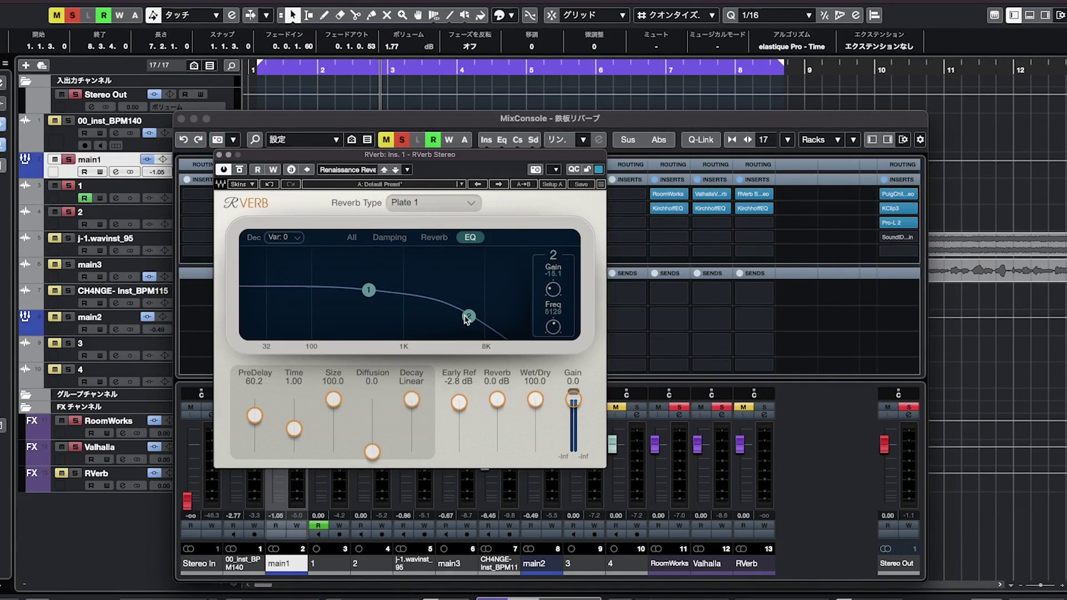
# Step: Examine the high-pass band in the RVerb channel's Kirchhoff EQ and close both RVerb channel plug-in windows
pyautogui.click(753, 209)
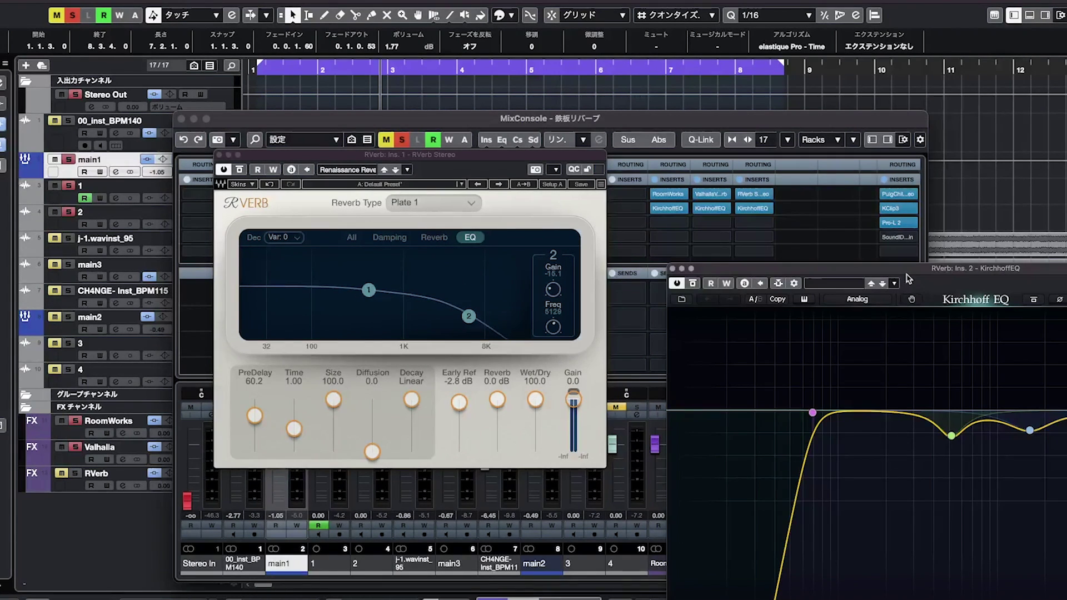
pyautogui.moveTo(906, 273); pyautogui.dragTo(593, 172)
pyautogui.click(498, 306)
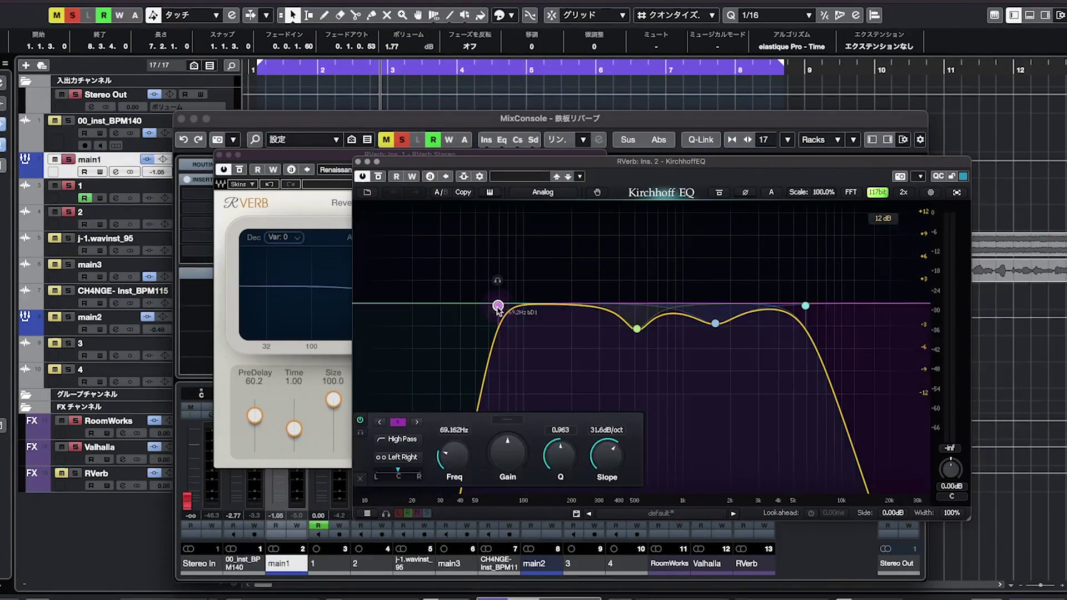
pyautogui.click(435, 378)
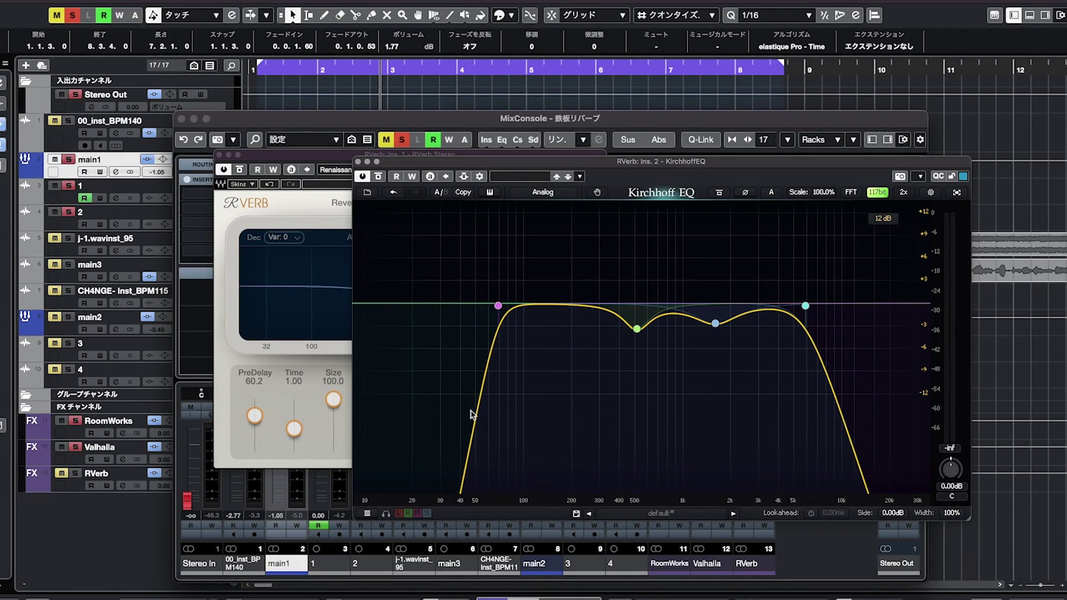
pyautogui.click(358, 162)
pyautogui.click(219, 155)
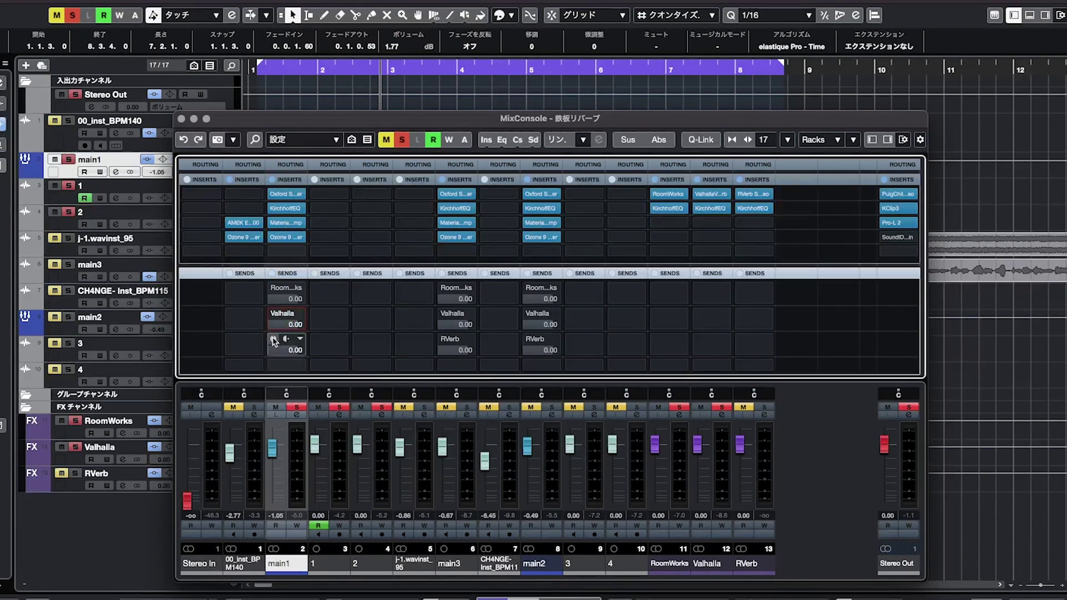
# Step: Activate the RVerb send on main1, unmute and solo the RVerb FX channel, and play the vocal through it
pyautogui.click(780, 398)
pyautogui.press('space')
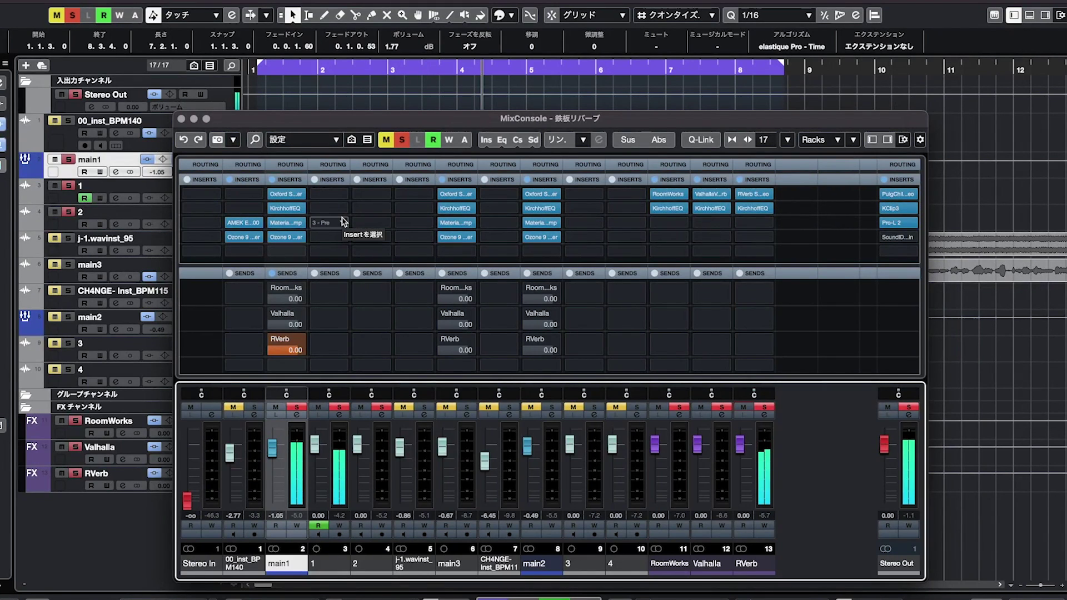
pyautogui.moveTo(284, 346)
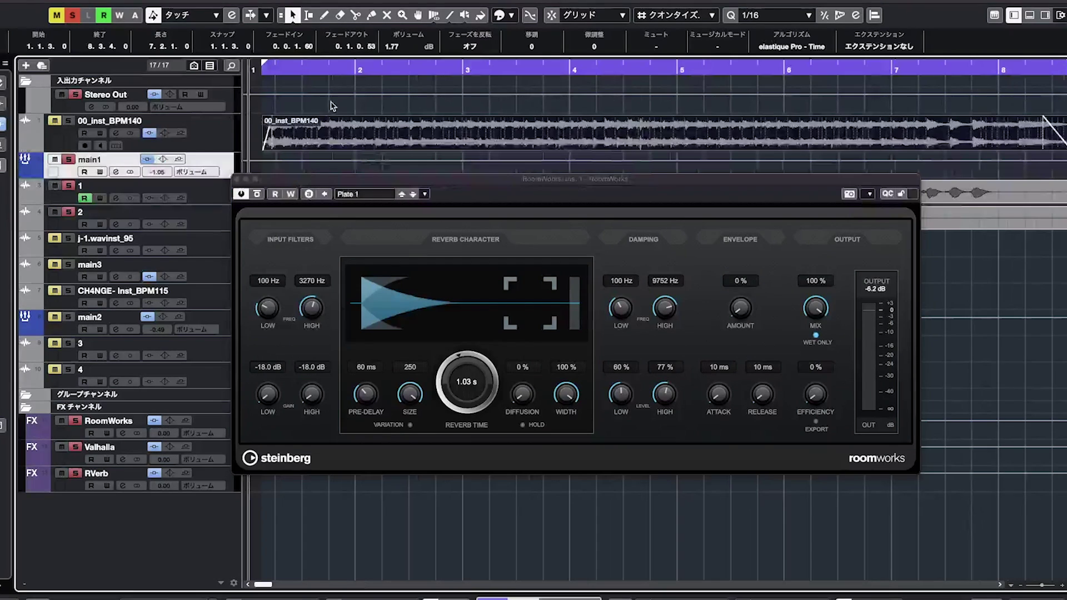
# Step: Close the RoomWorks window and clear all solo and mute states across the project
pyautogui.moveTo(287, 70); pyautogui.dragTo(285, 62)
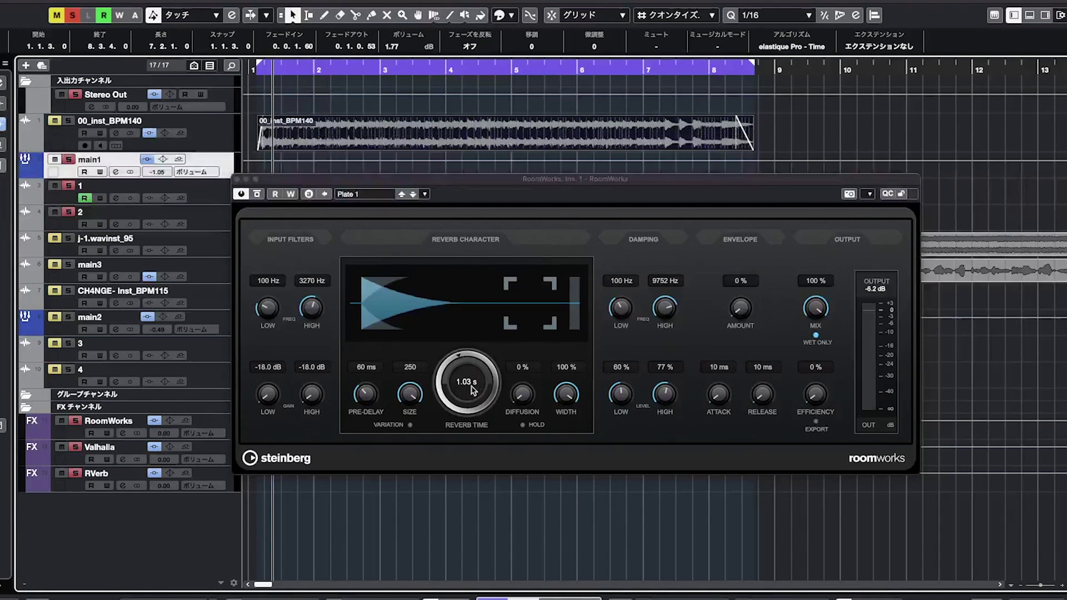
pyautogui.click(237, 179)
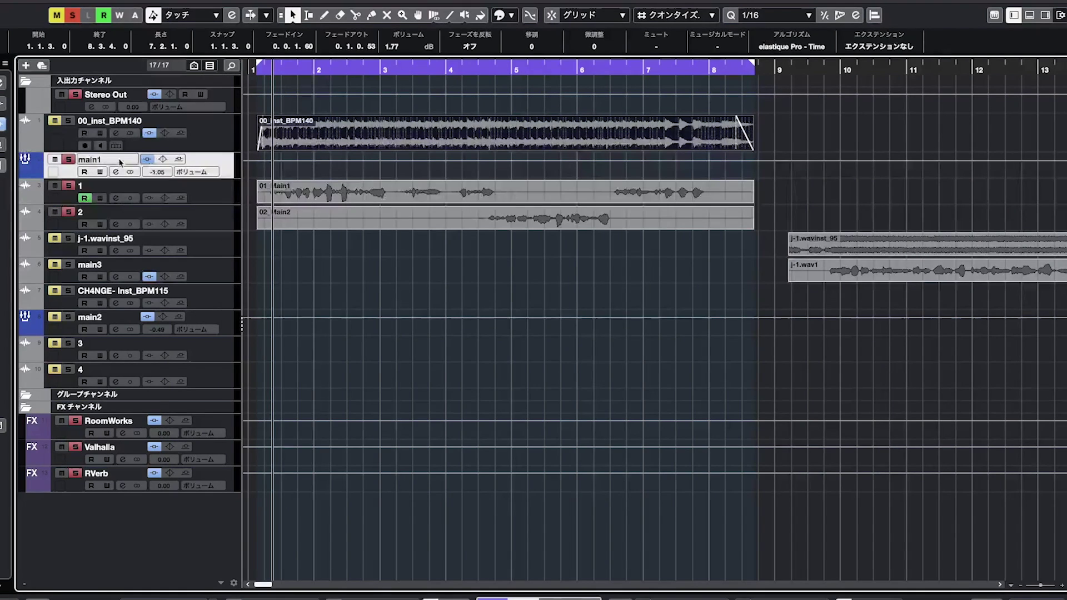
pyautogui.click(70, 17)
# Step: Place the playhead just before the CH4NGE- Inst_BPM115 clip and play that section with main2's RoomWorks send active at -15.0 dB
pyautogui.hscroll(10, 376, 153)
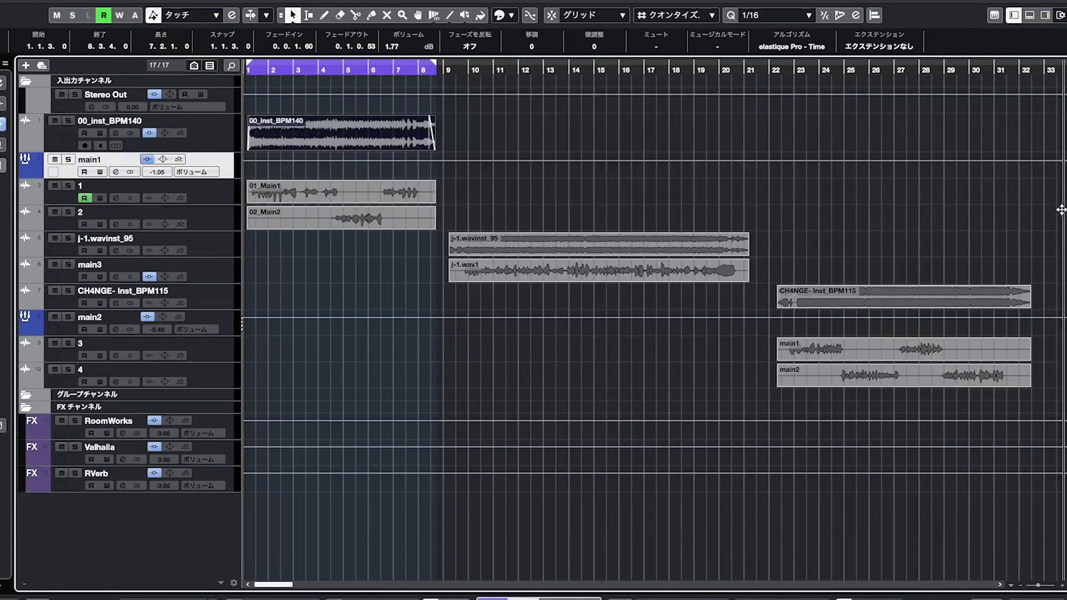
pyautogui.click(285, 69)
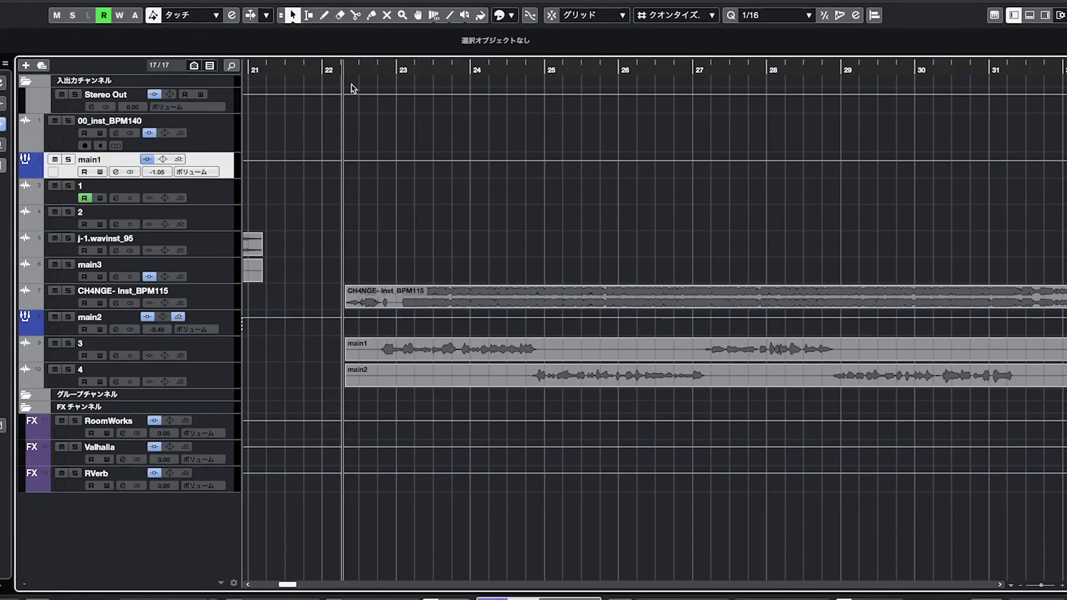
pyautogui.moveTo(340, 68); pyautogui.dragTo(339, 74)
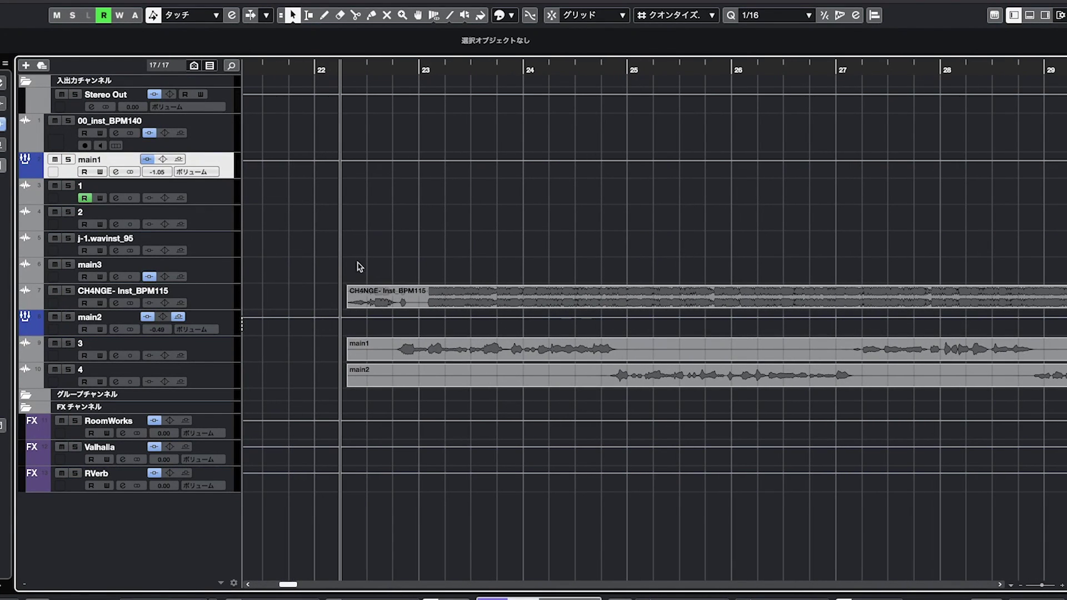
pyautogui.press('F3')
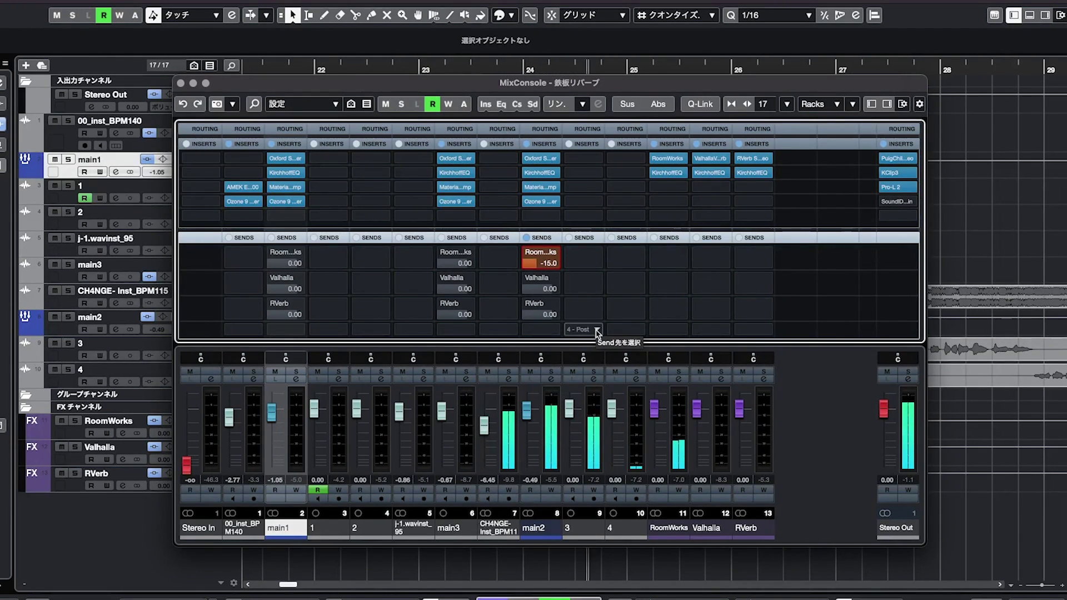
# Step: Audition main2's reverb with the CH4NGE- Inst_BPM115 channel temporarily muted, and check the RoomWorks Plate 1 settings
pyautogui.click(487, 372)
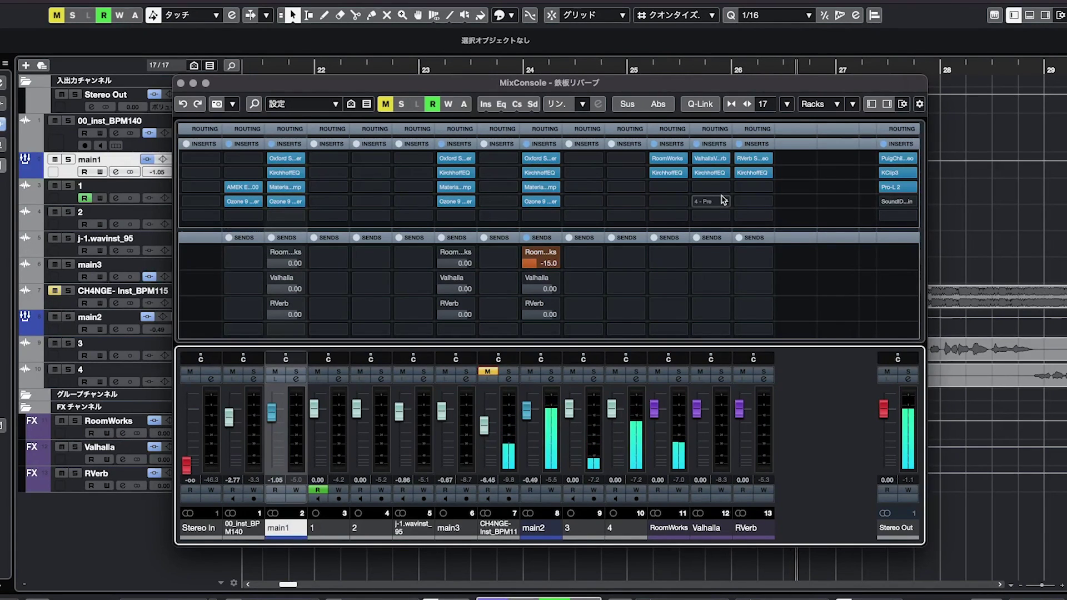
pyautogui.click(669, 158)
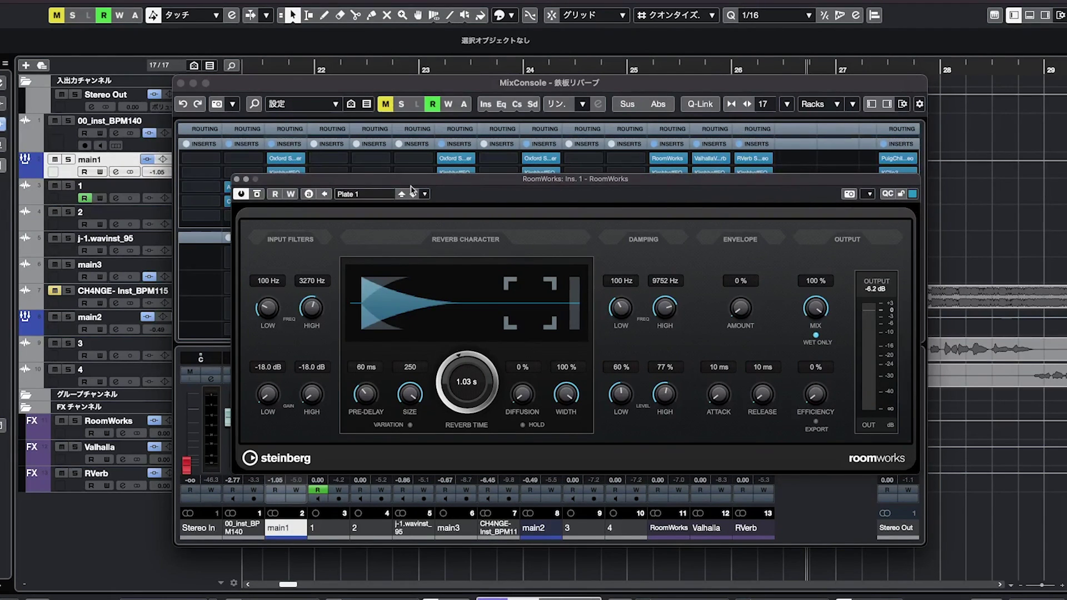
pyautogui.click(236, 179)
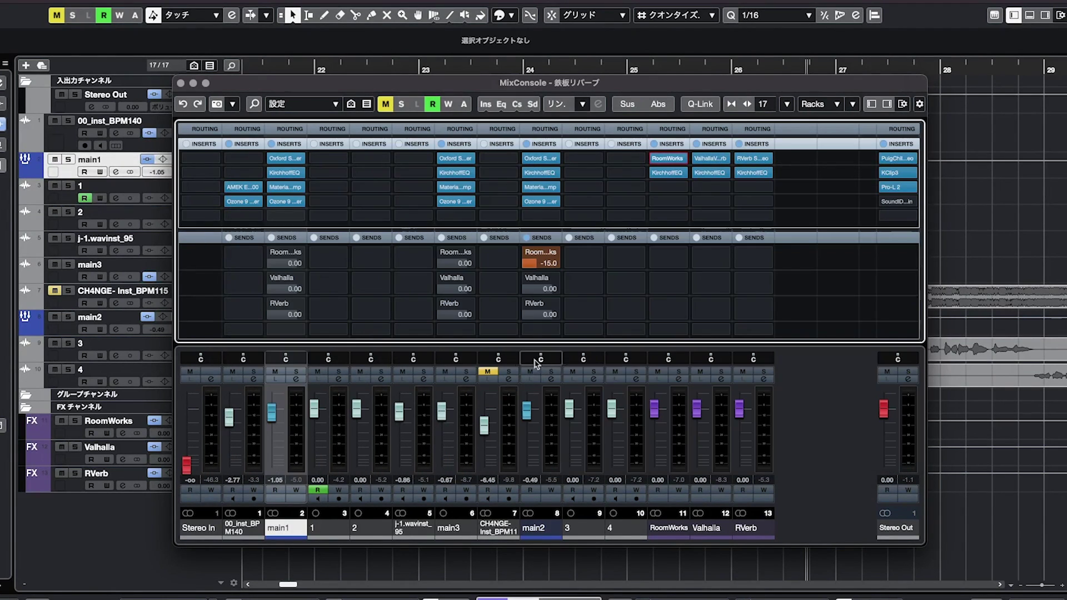
pyautogui.click(487, 371)
# Step: Replay the section from near the start of the CH4NGE- Inst_BPM115 clip, comparing main2 with its RoomWorks send bypassed and active
pyautogui.press('F3')
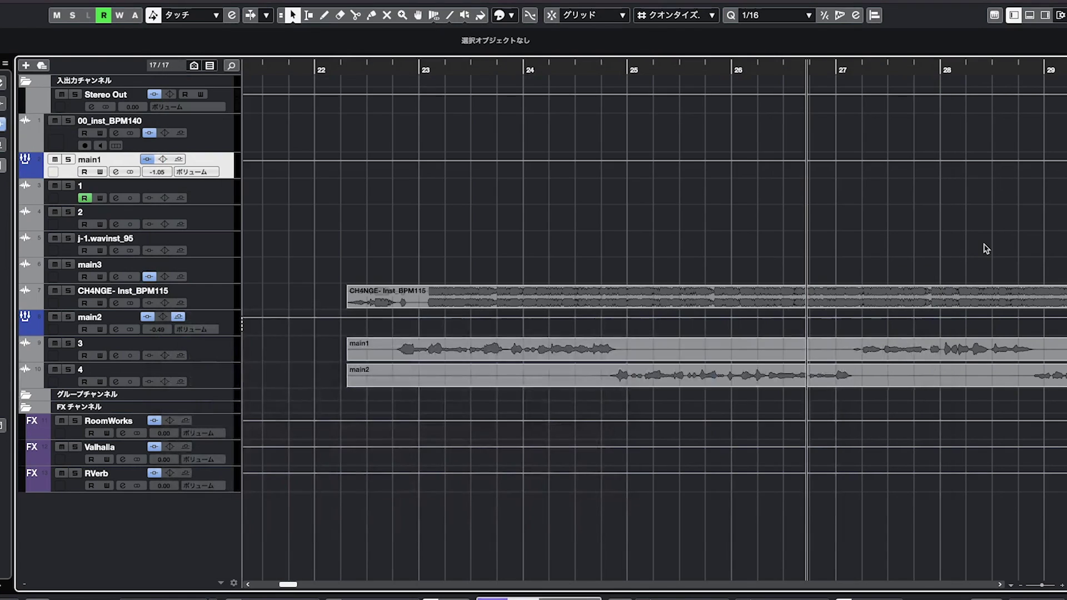
pyautogui.click(376, 71)
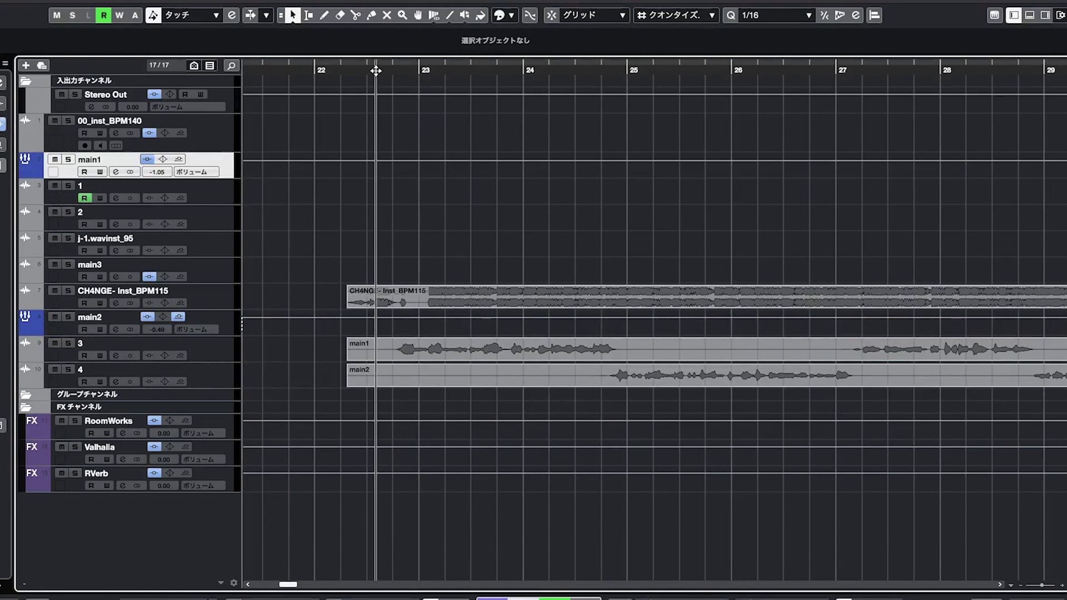
pyautogui.press('F3')
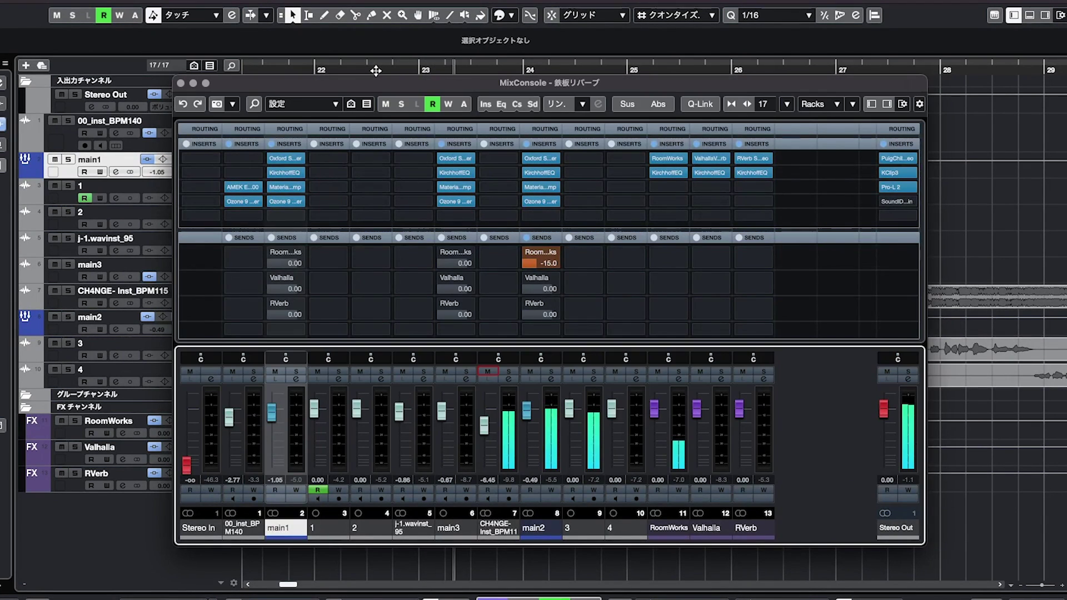
pyautogui.click(528, 254)
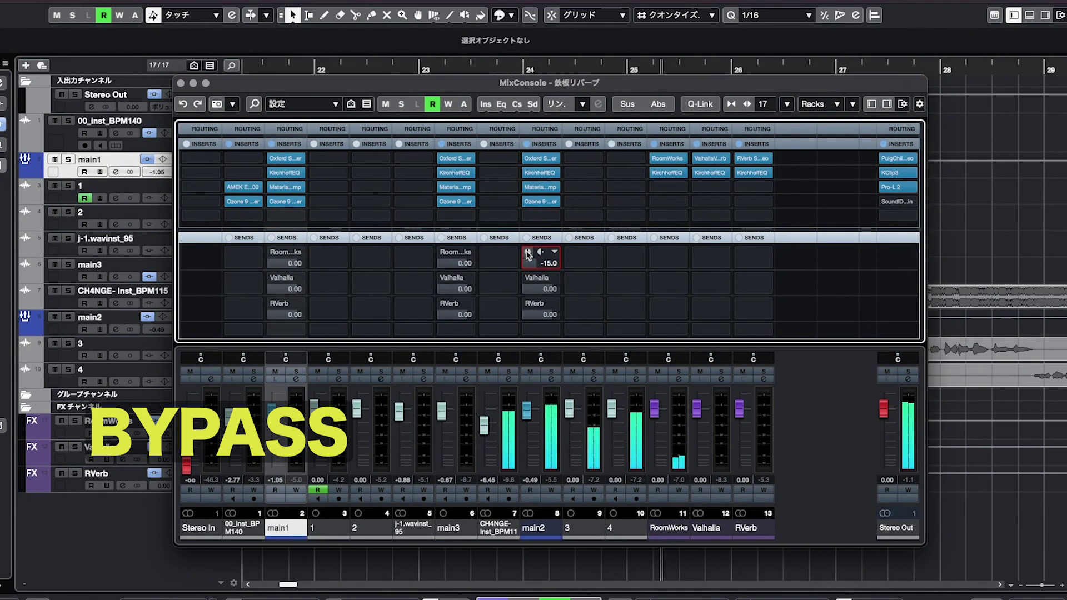
pyautogui.click(528, 254)
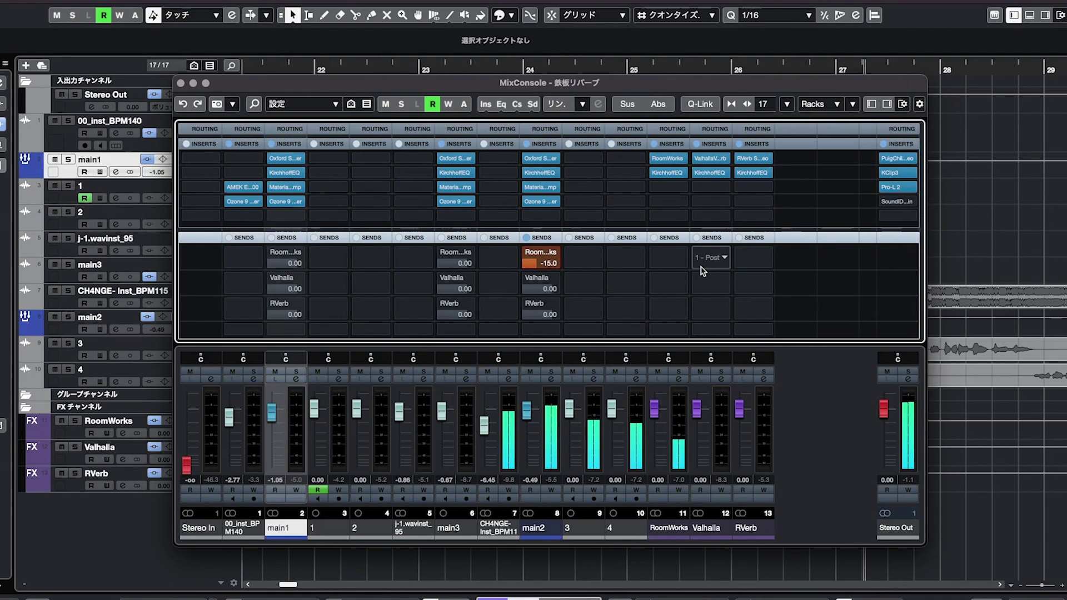
# Step: Set the RoomWorks pre-delay to 121 ms and the reverb time to 1.20 s
pyautogui.click(668, 159)
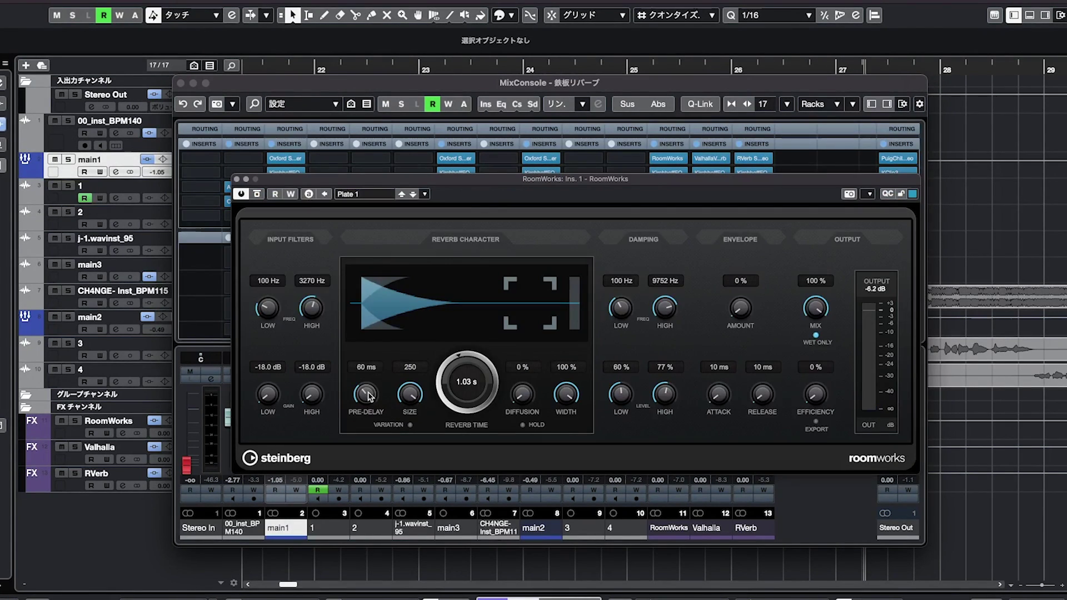
pyautogui.moveTo(368, 399); pyautogui.dragTo(369, 384)
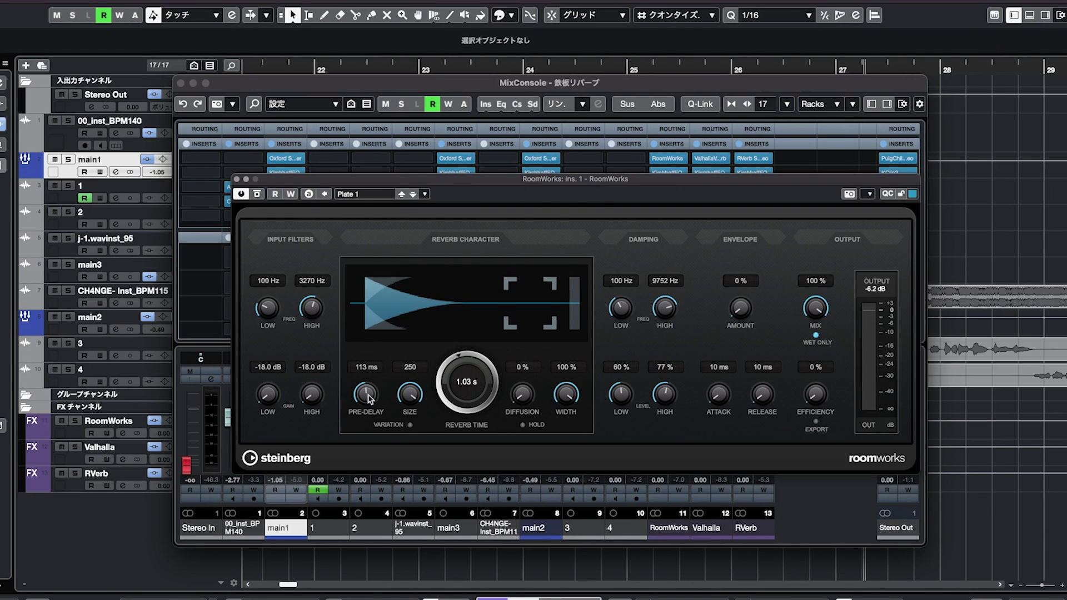
pyautogui.scroll(2, 369, 399)
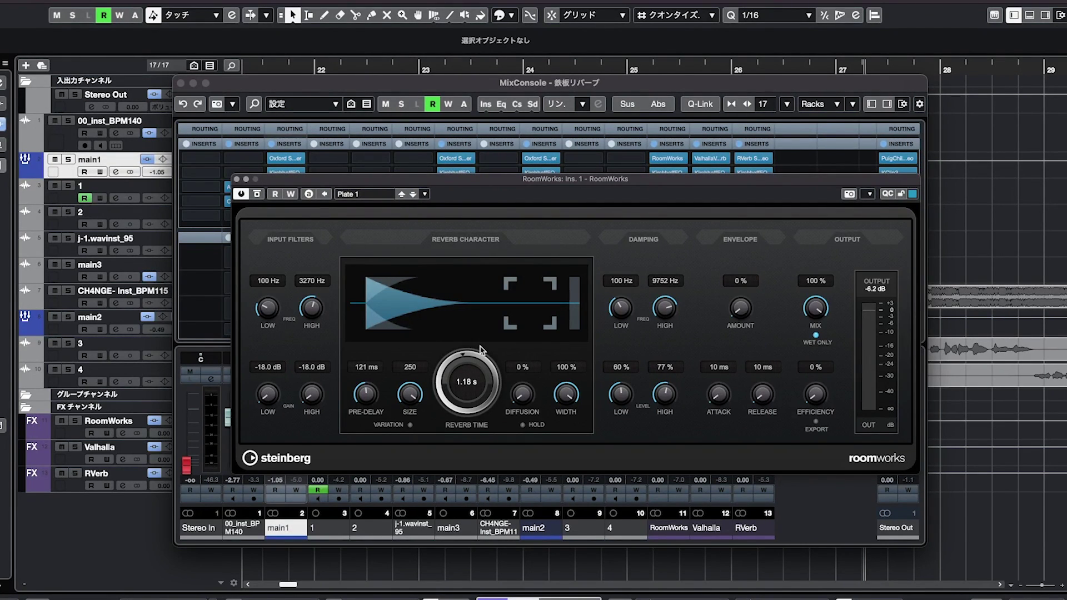
# Step: Play the CH4NGE- Inst_BPM115 section again and raise the RoomWorks pre-delay to 141 ms
pyautogui.moveTo(677, 61); pyautogui.dragTo(649, 63)
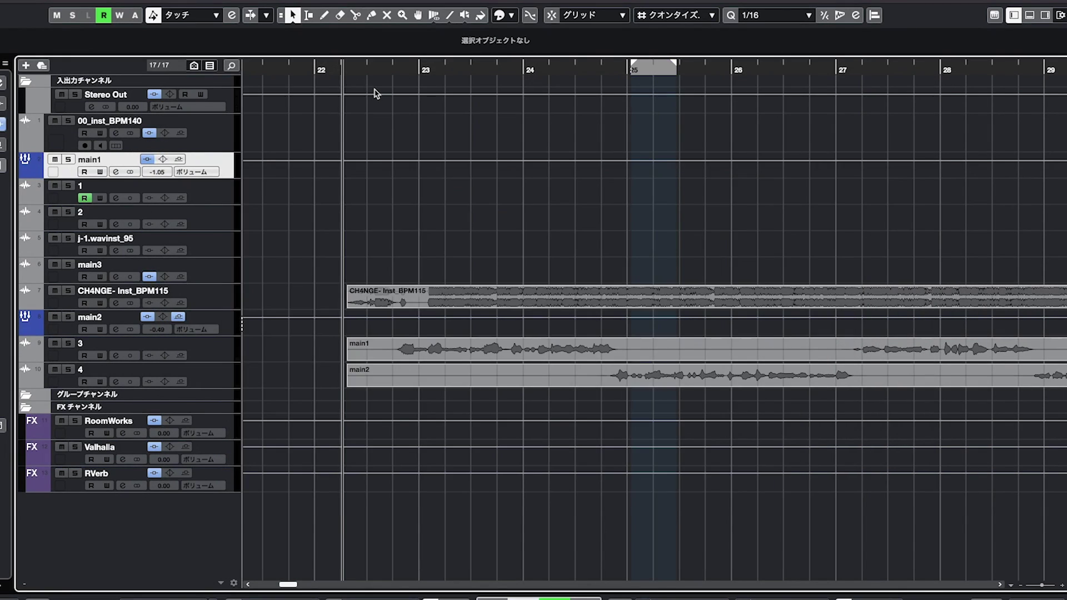
pyautogui.press('F3')
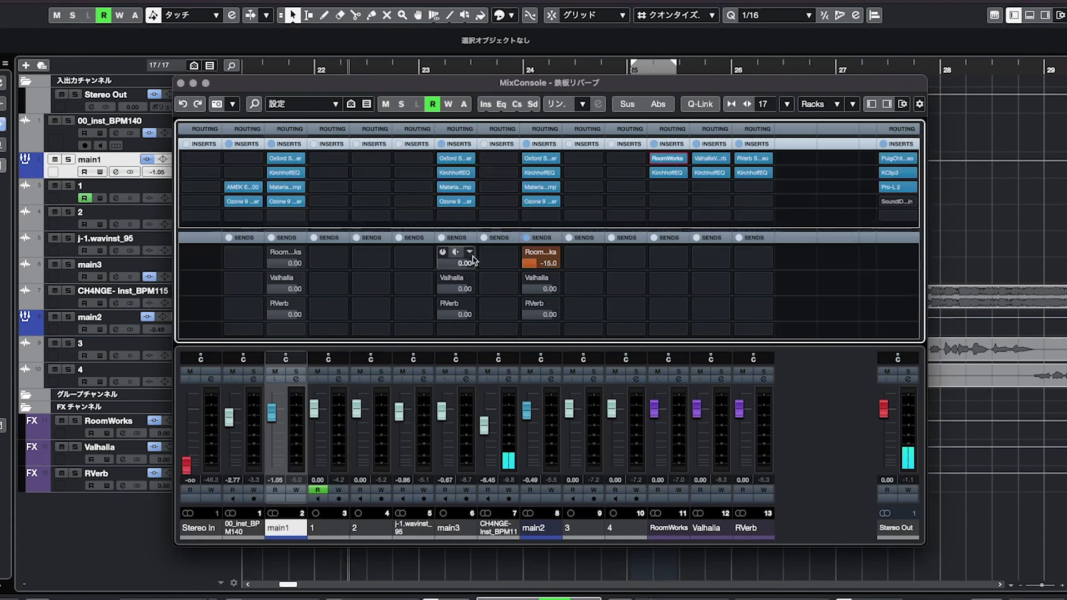
pyautogui.click(669, 159)
pyautogui.moveTo(646, 184); pyautogui.dragTo(554, 87)
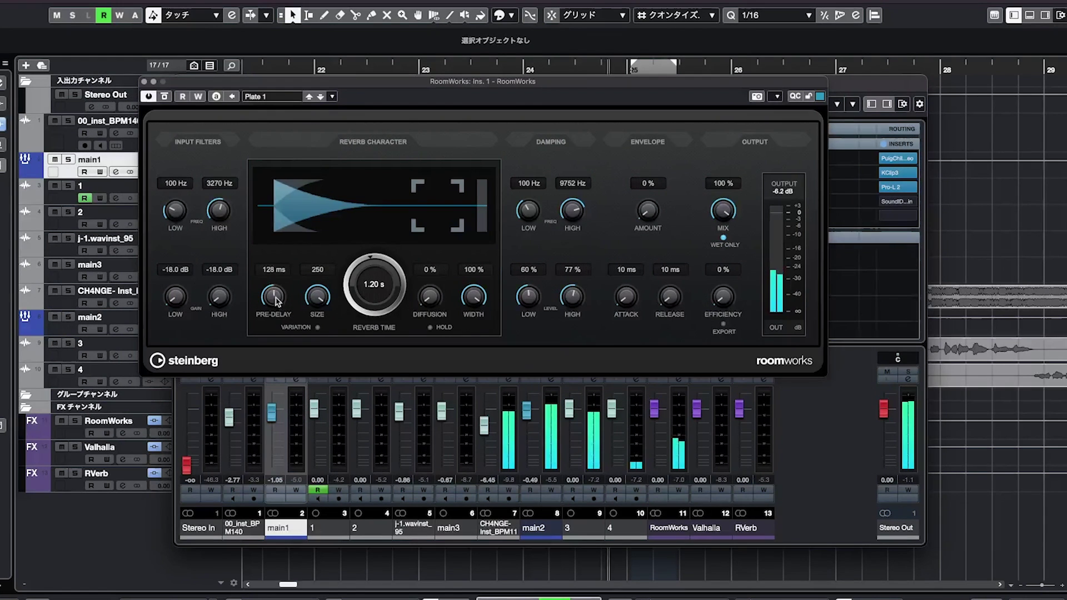
pyautogui.moveTo(353, 85); pyautogui.dragTo(353, 108)
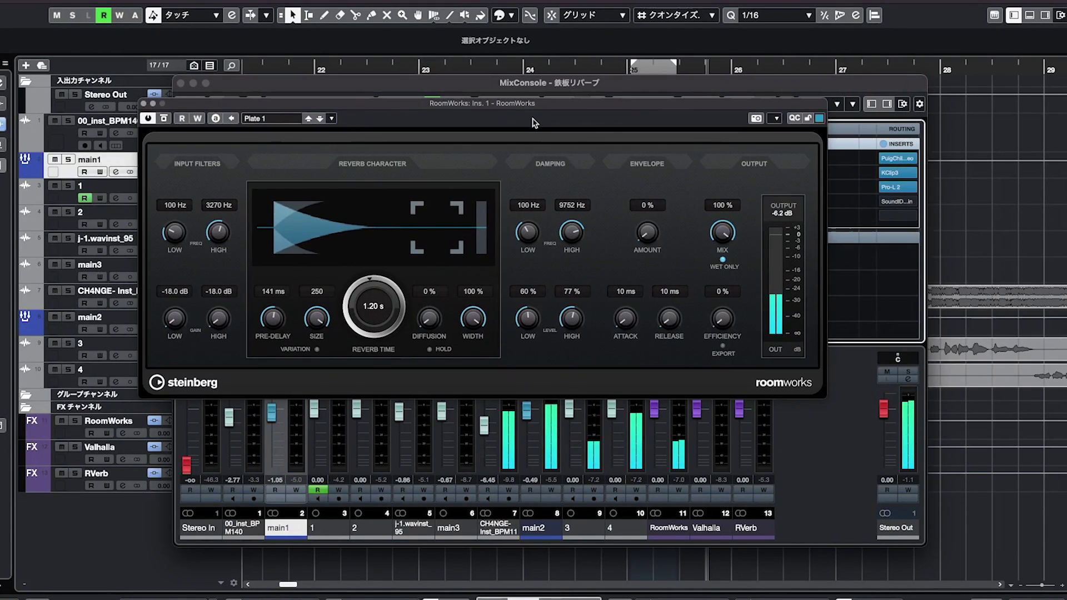
# Step: Raise main2's RoomWorks send level to -8.87 dB while playing the section, keeping the RoomWorks window clear of the sends
pyautogui.moveTo(532, 110); pyautogui.dragTo(519, 347)
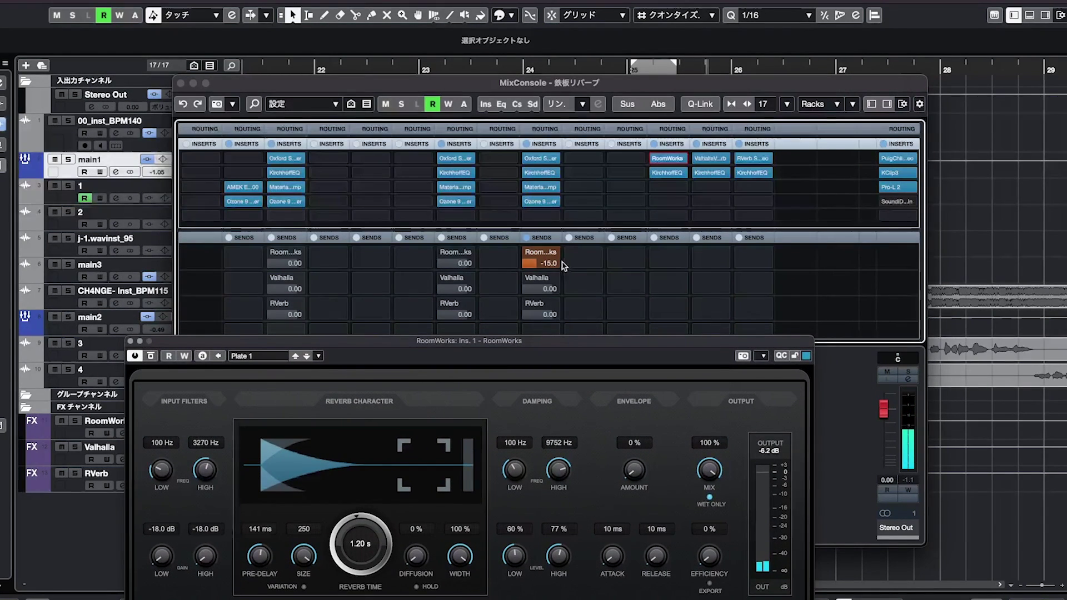
pyautogui.moveTo(543, 266); pyautogui.dragTo(543, 232)
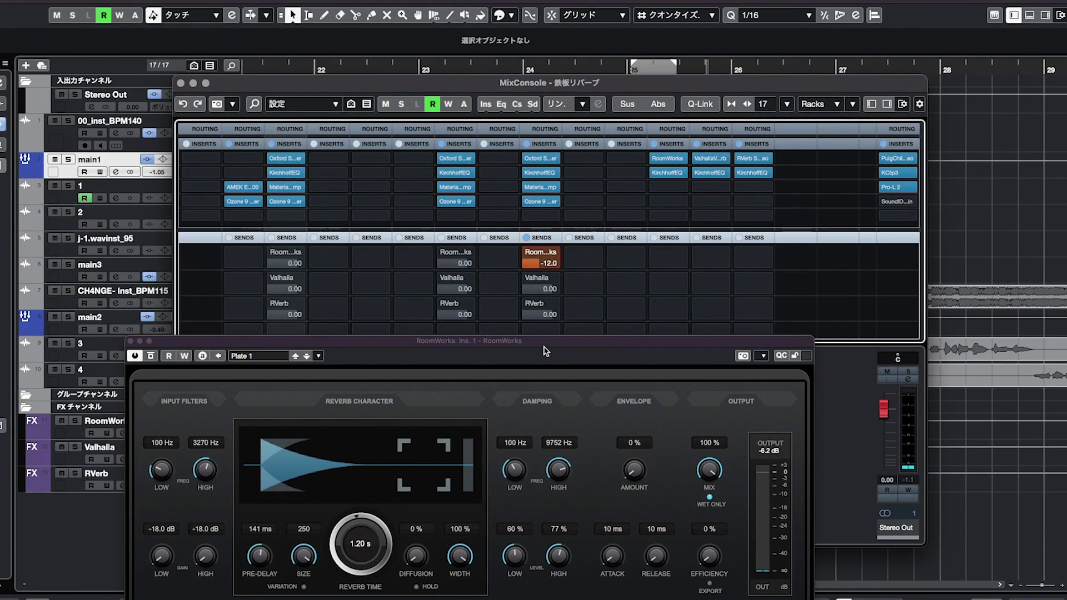
pyautogui.moveTo(543, 344); pyautogui.dragTo(254, 204)
pyautogui.click(581, 263)
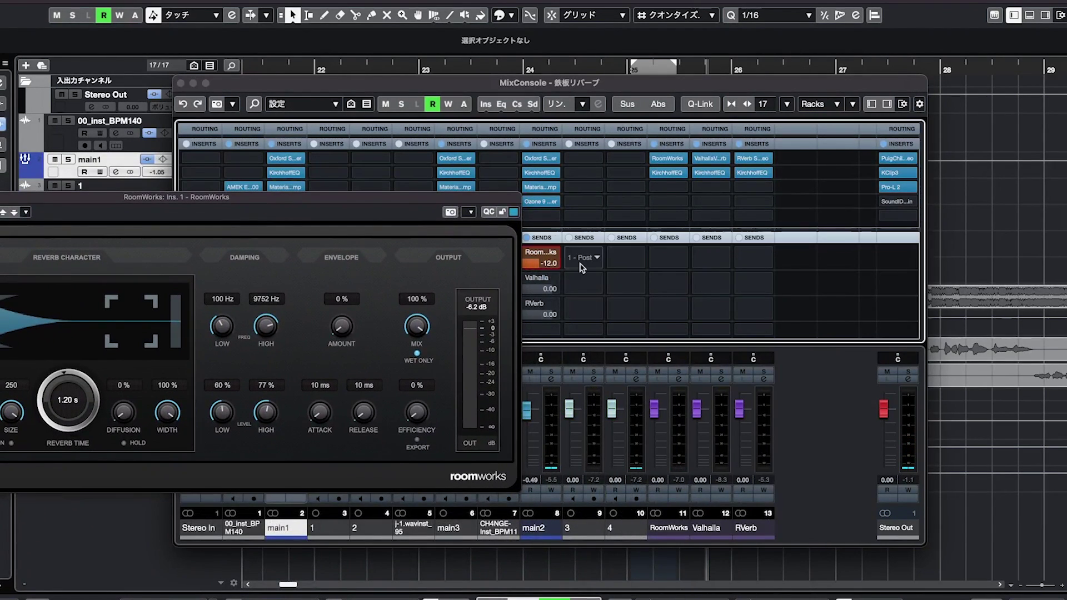
pyautogui.press('space')
pyautogui.moveTo(544, 253); pyautogui.dragTo(544, 240)
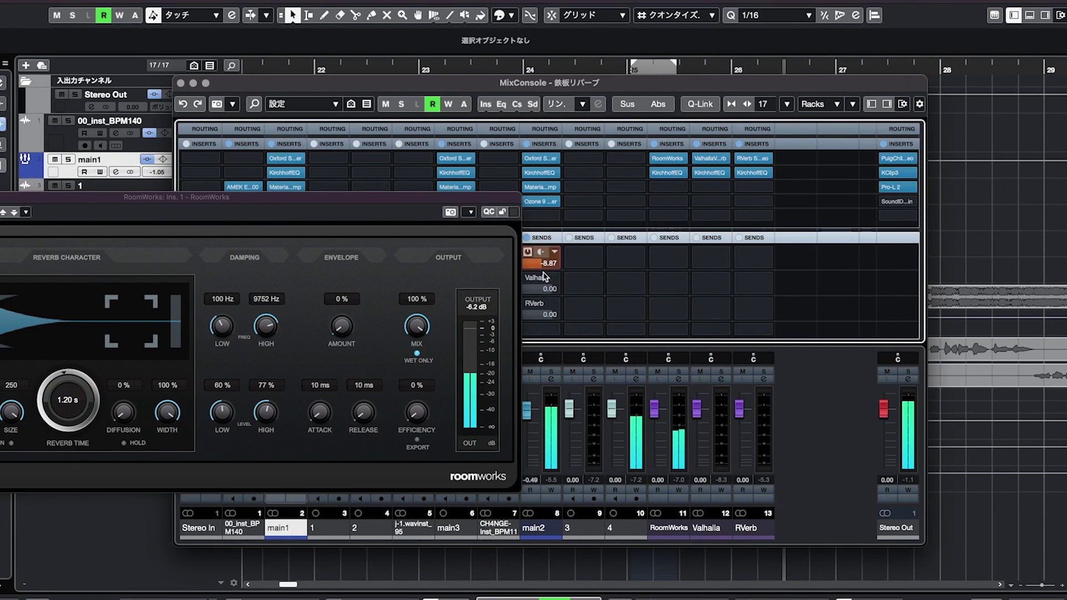
# Step: Lower the RoomWorks pre-delay to 123 ms during playback, and stop playing
pyautogui.moveTo(428, 199); pyautogui.dragTo(888, 146)
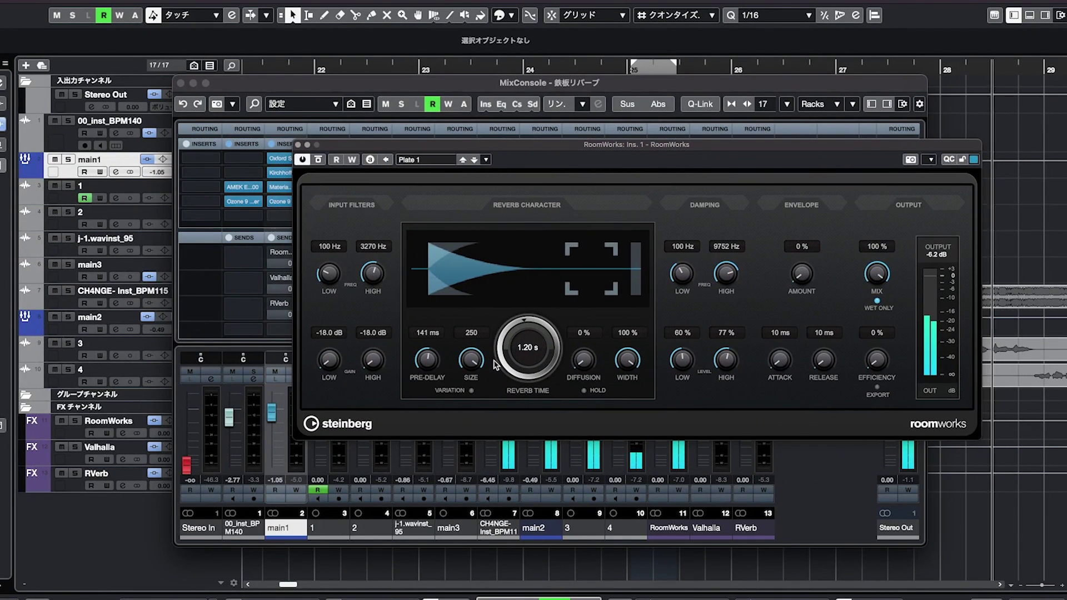
pyautogui.moveTo(429, 362); pyautogui.dragTo(430, 376)
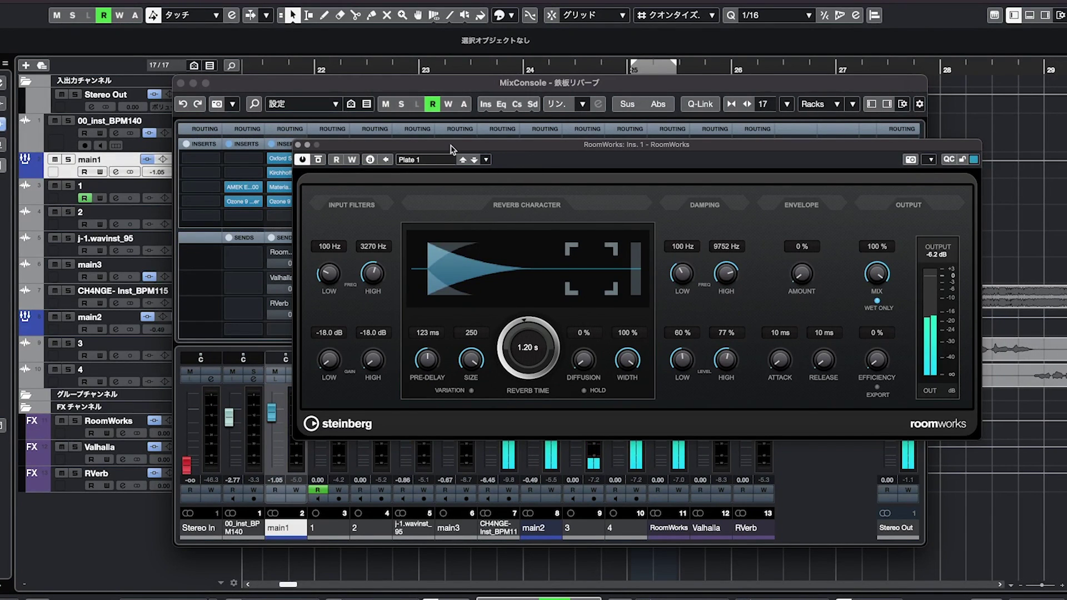
pyautogui.moveTo(452, 148); pyautogui.dragTo(321, 101)
pyautogui.press('space')
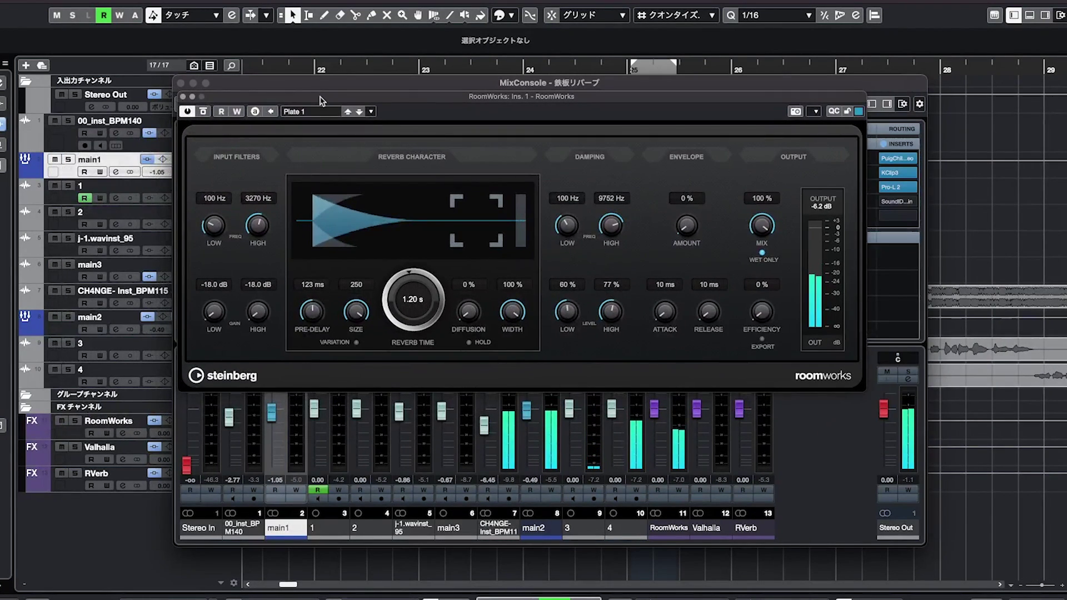
# Step: Mute the CH4NGE- Inst_BPM115 track and set the RoomWorks pre-delay to 141 ms
pyautogui.click(932, 258)
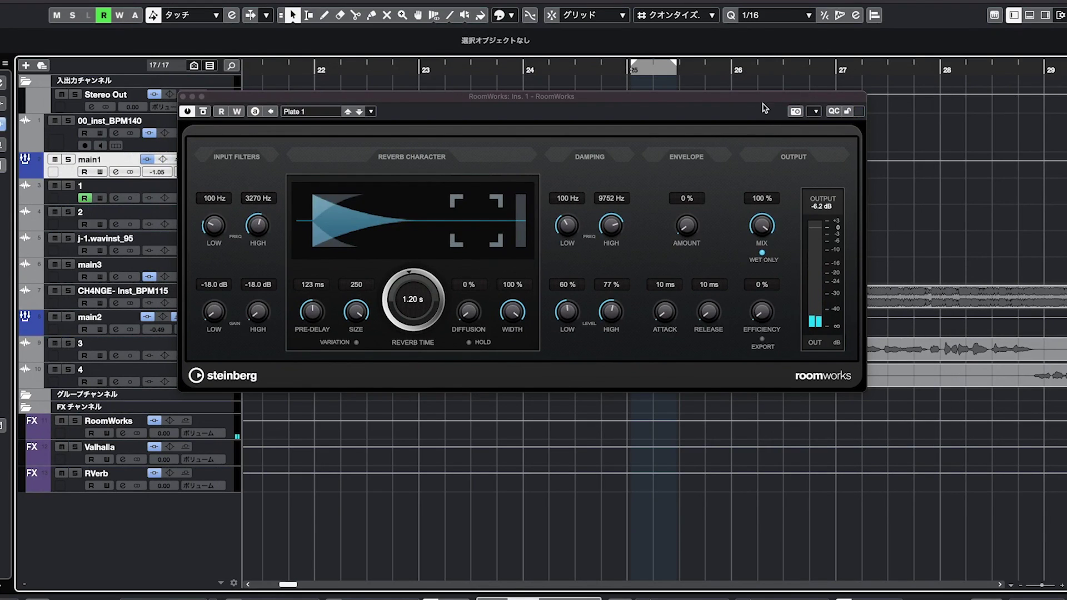
pyautogui.moveTo(762, 95); pyautogui.dragTo(495, 186)
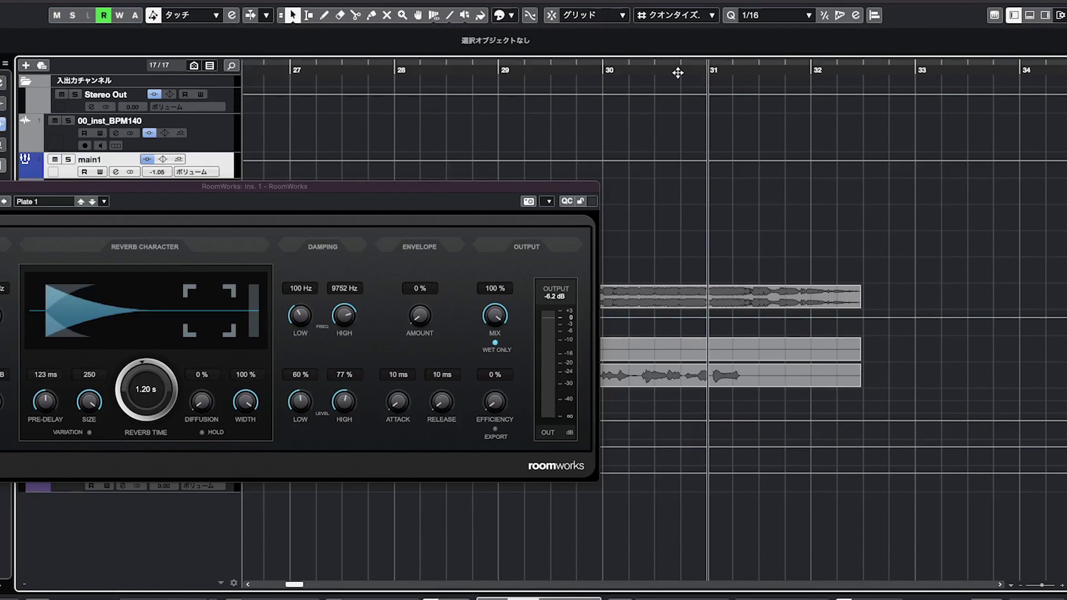
pyautogui.press('F3')
pyautogui.press('F3')
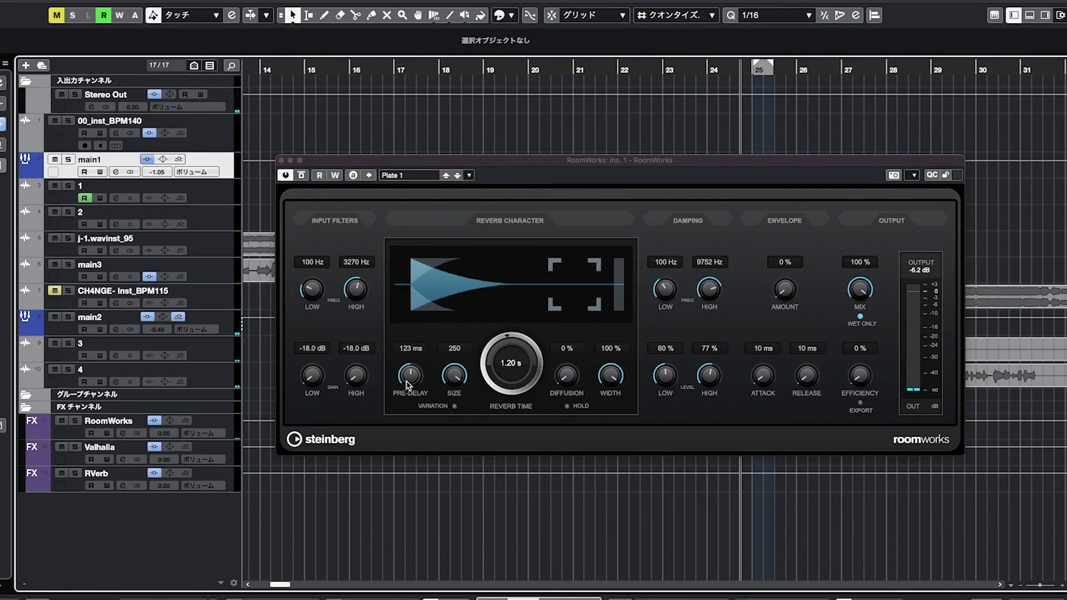
pyautogui.moveTo(406, 383); pyautogui.dragTo(406, 382)
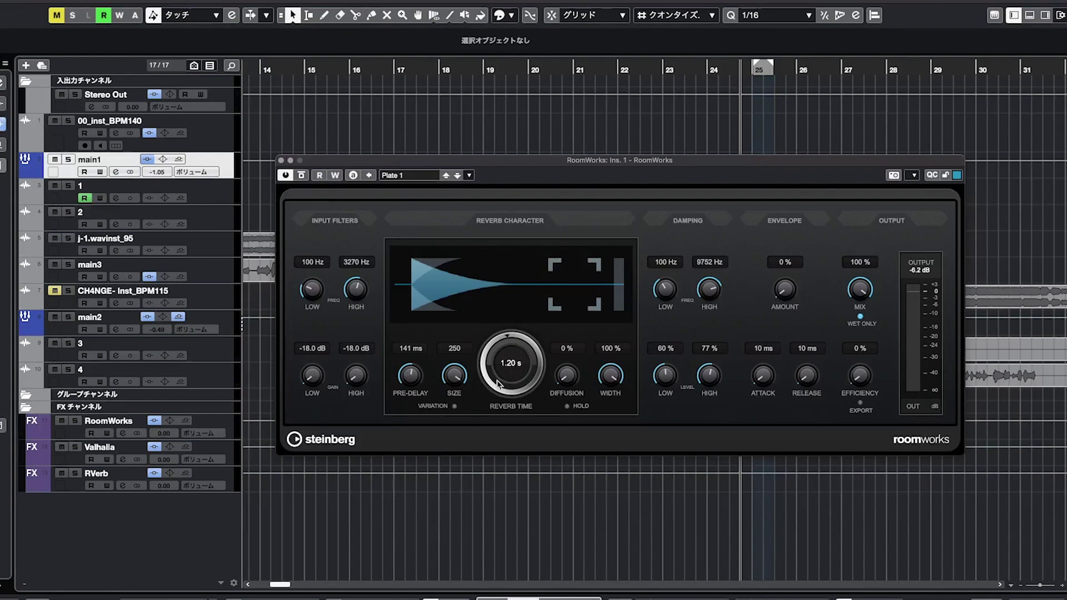
# Step: Deactivate main2's RoomWorks send, activate main3's at 0.00 dB, and place the playhead just before the j-1.wavinst_95 clip
pyautogui.click(588, 76)
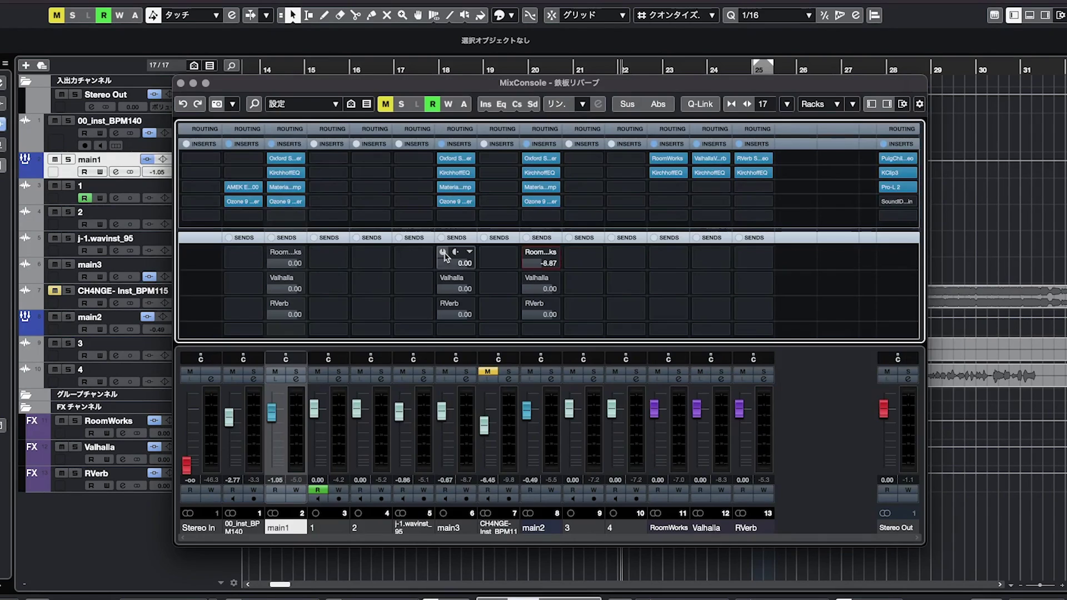
pyautogui.click(443, 252)
pyautogui.press('F3')
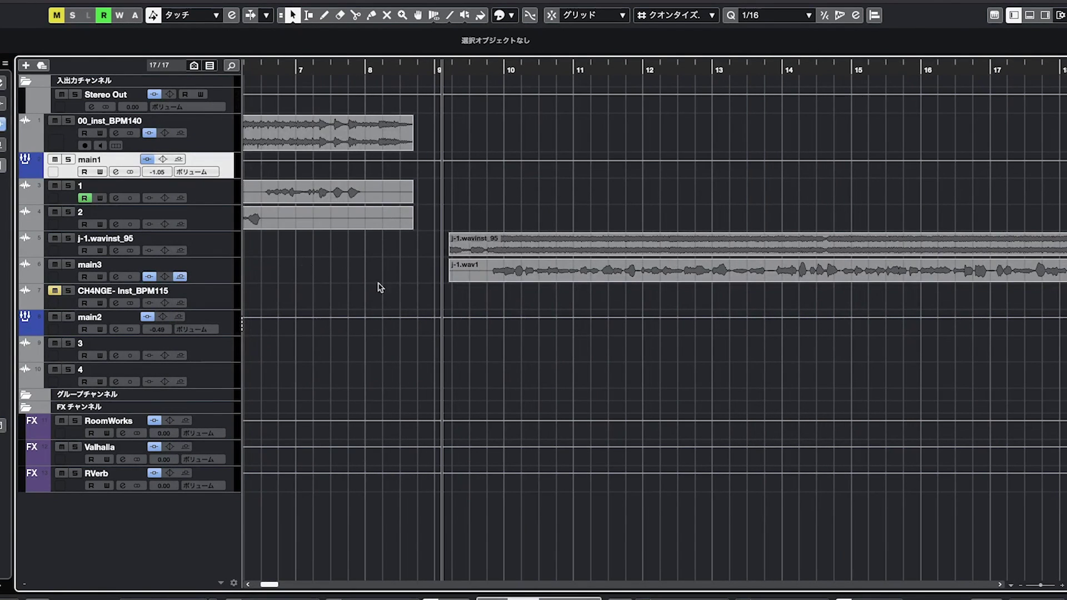
pyautogui.press('F3')
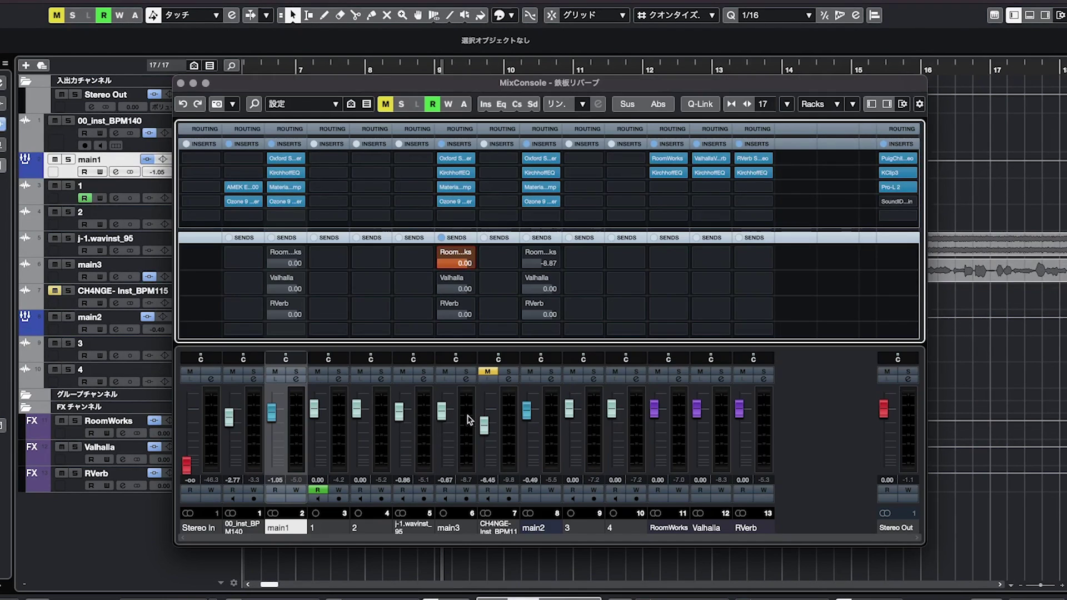
# Step: Set the RoomWorks pre-delay to 55 ms and play the j-1.wavinst_95 section with main3's vocal
pyautogui.click(670, 161)
pyautogui.press('F3')
pyautogui.moveTo(441, 172); pyautogui.dragTo(434, 273)
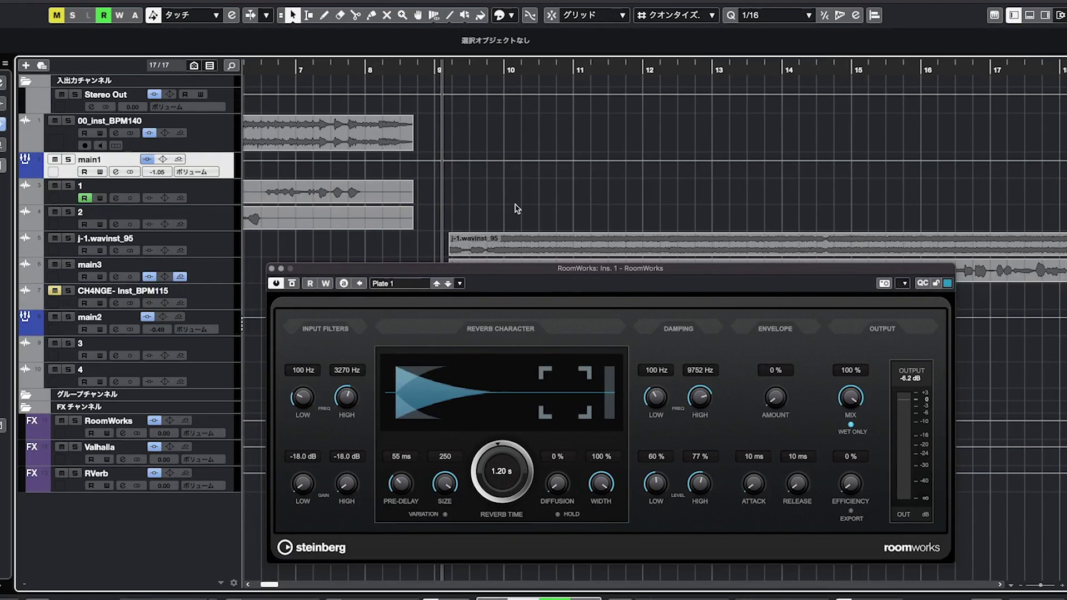
pyautogui.press('space')
pyautogui.moveTo(516, 275); pyautogui.dragTo(521, 254)
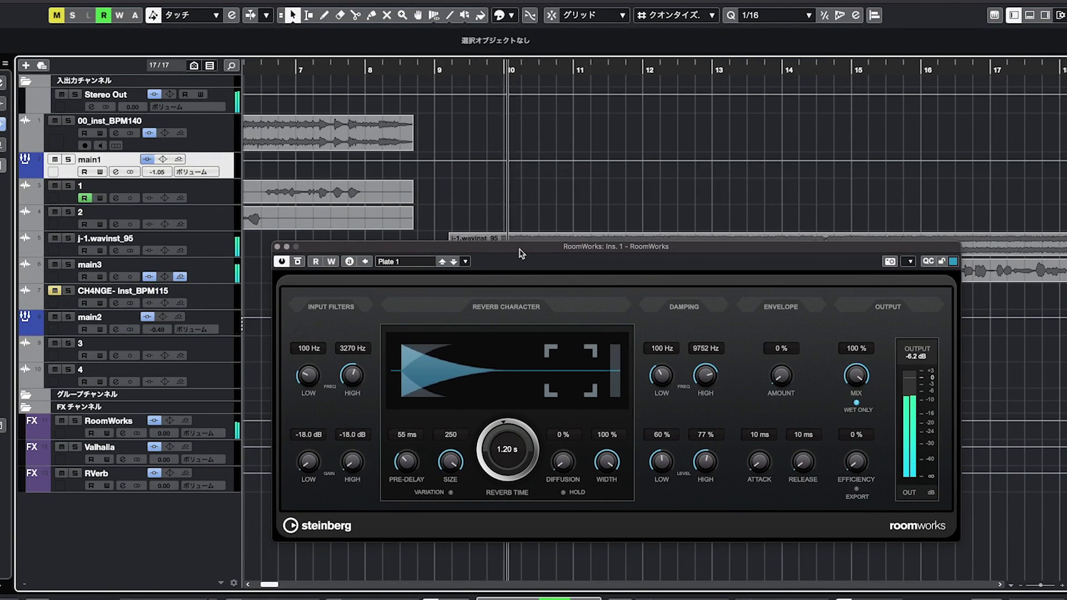
# Step: Mute the j-1.wavinst_95 track and adjust RoomWorks on main3's vocal to a 0.70 s reverb time and 50 ms pre-delay
pyautogui.press('F3')
pyautogui.click(276, 248)
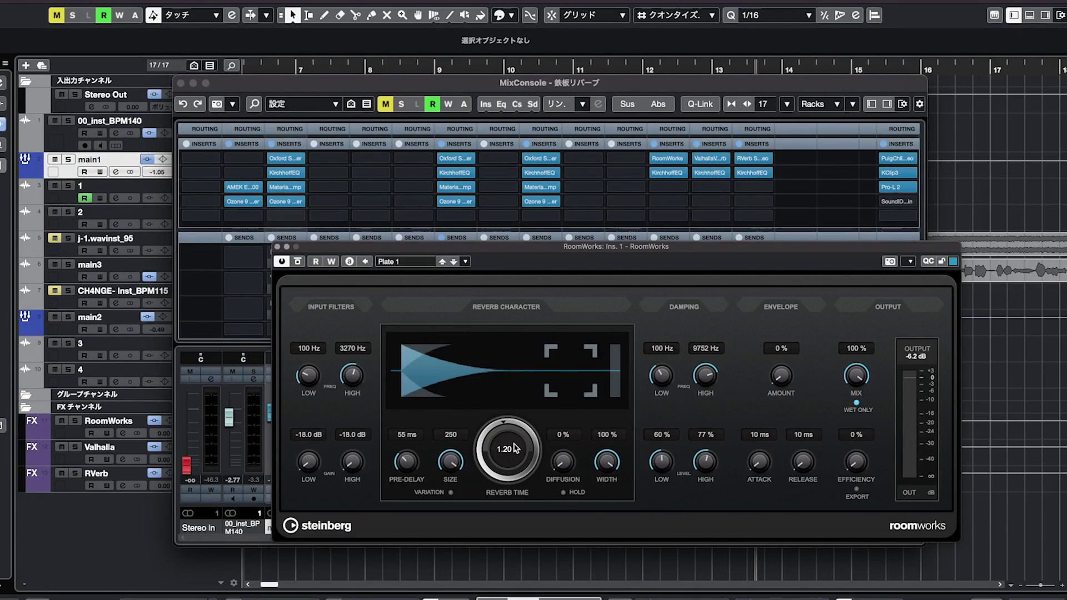
pyautogui.moveTo(516, 448); pyautogui.dragTo(517, 470)
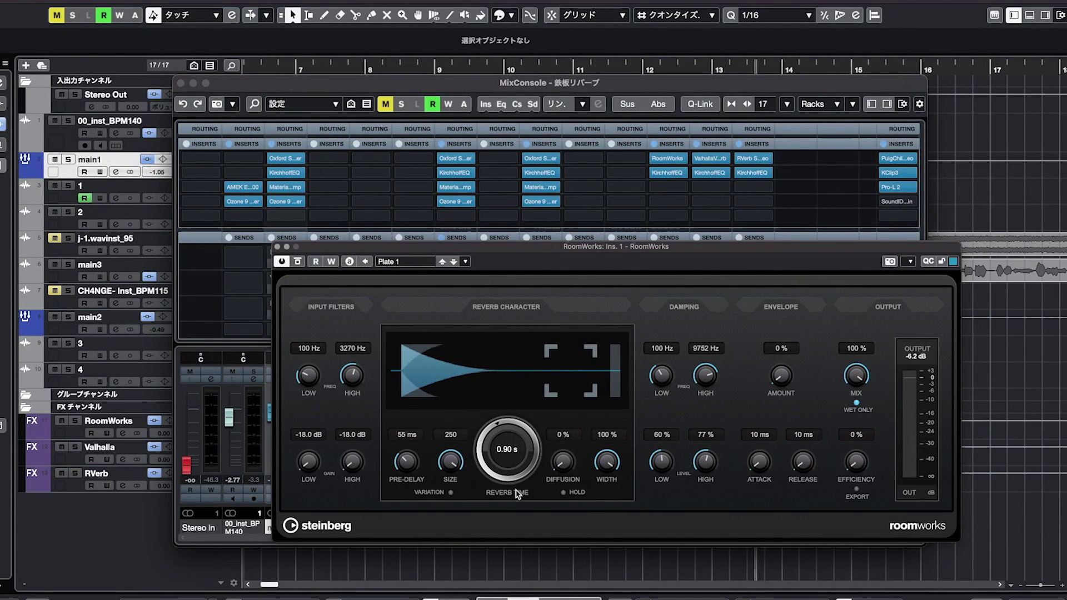
pyautogui.moveTo(518, 503); pyautogui.dragTo(517, 508)
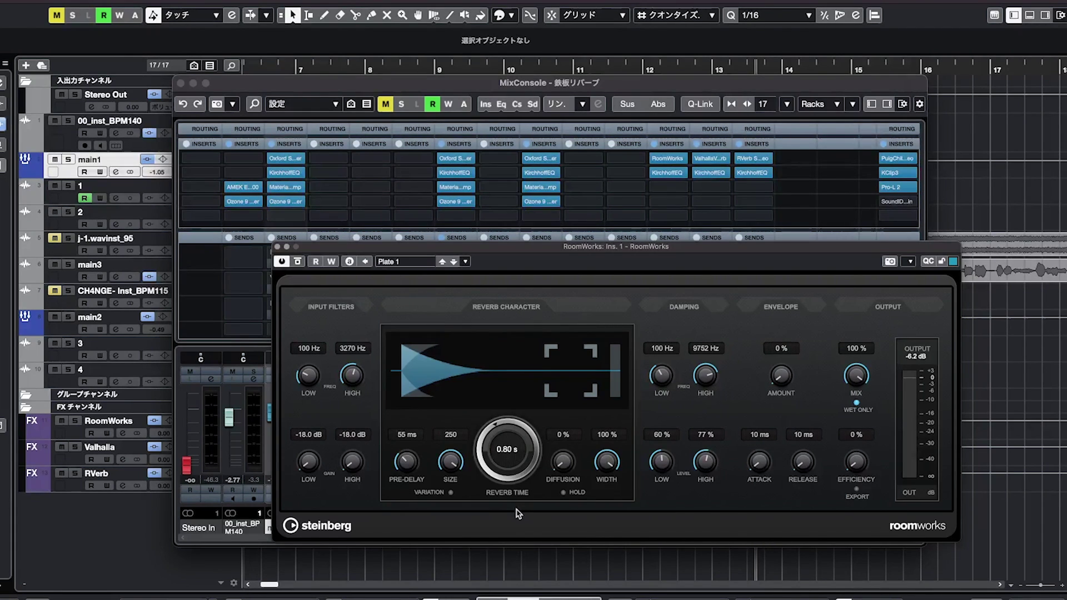
pyautogui.moveTo(408, 472); pyautogui.dragTo(408, 469)
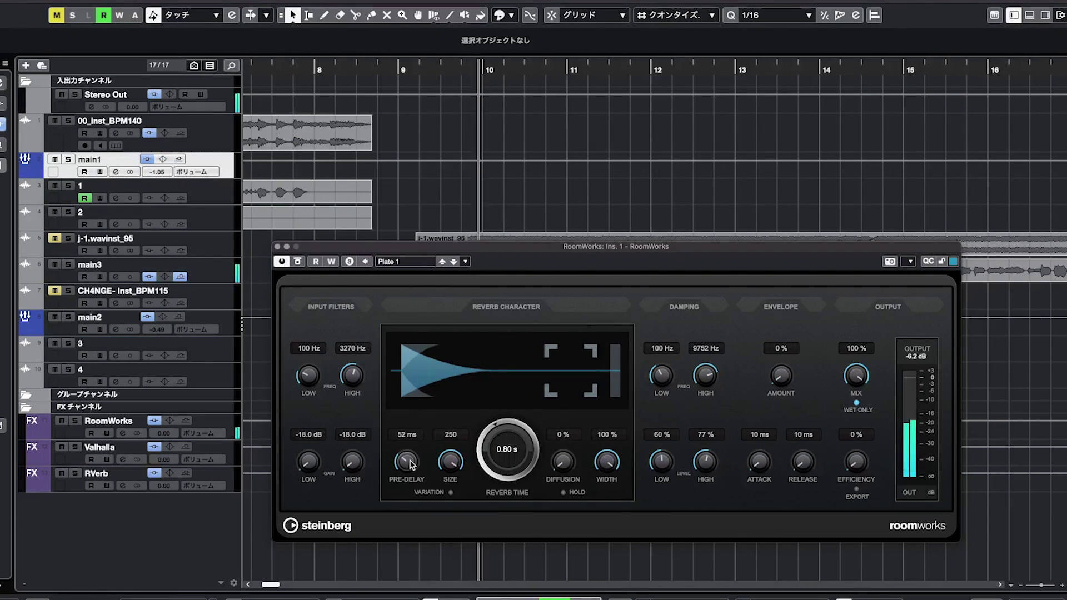
pyautogui.moveTo(410, 463); pyautogui.dragTo(410, 460)
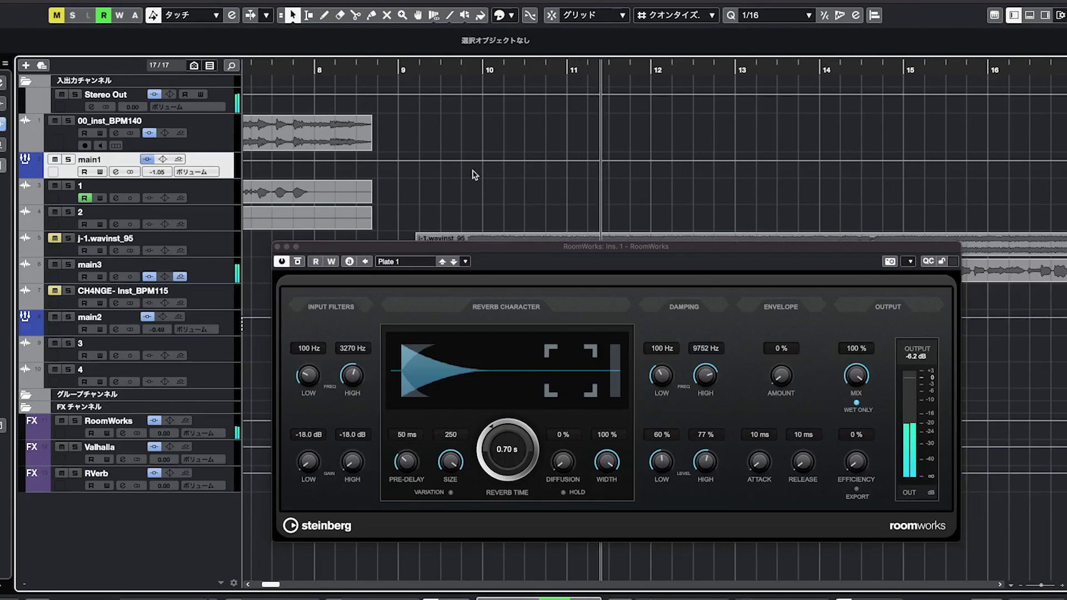
# Step: Unmute the j-1.wavinst_95 track and replay its section from the start with main3's vocal
pyautogui.press('space')
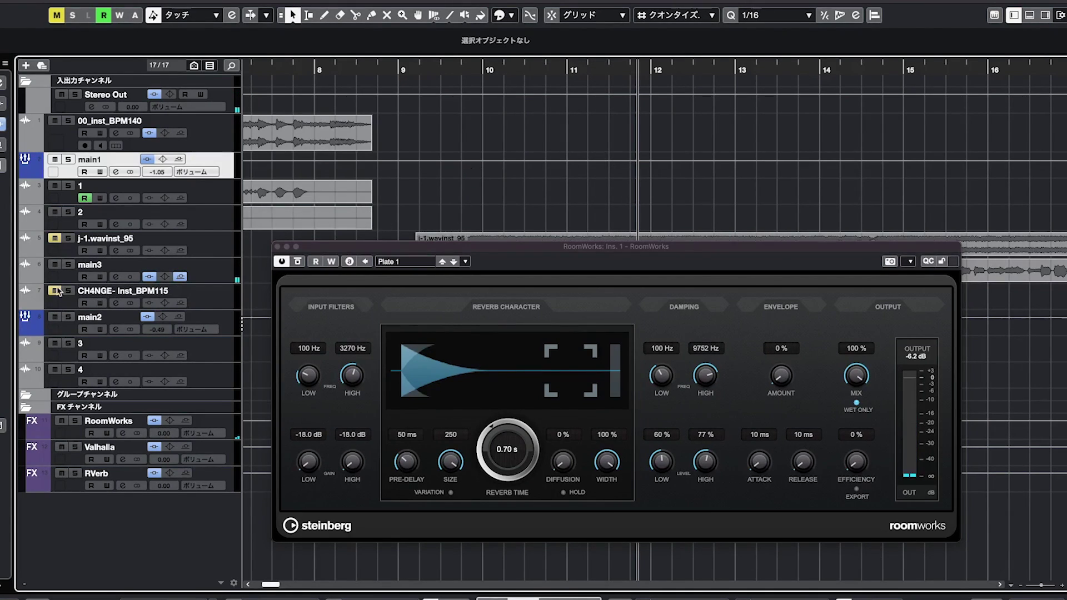
pyautogui.click(418, 104)
pyautogui.press('space')
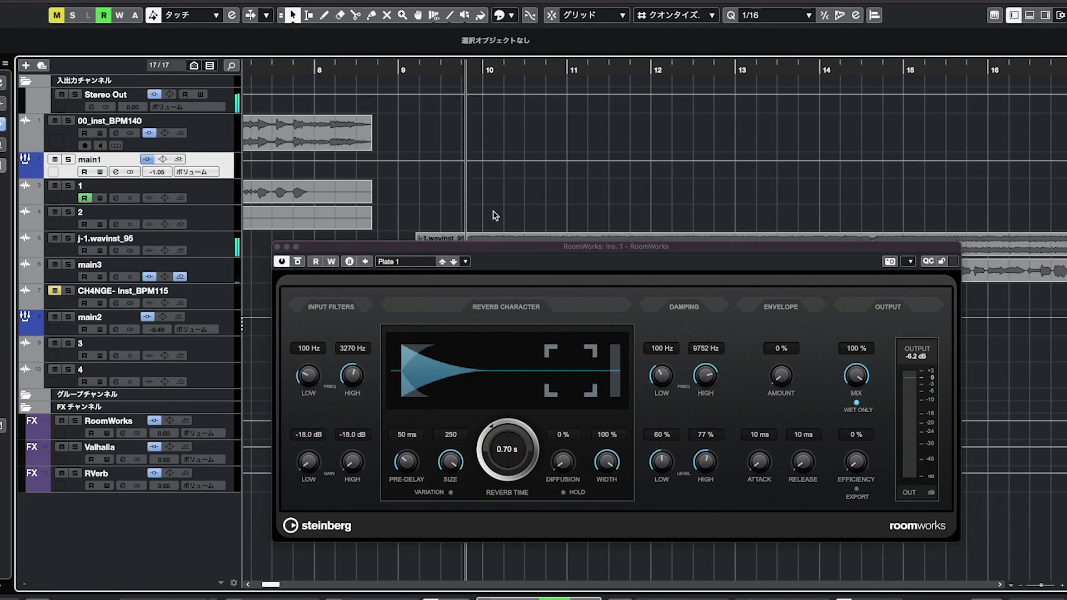
# Step: Bring up the MixConsole, close RoomWorks and set main3's RoomWorks send level to -12.0 dB
pyautogui.press('F3')
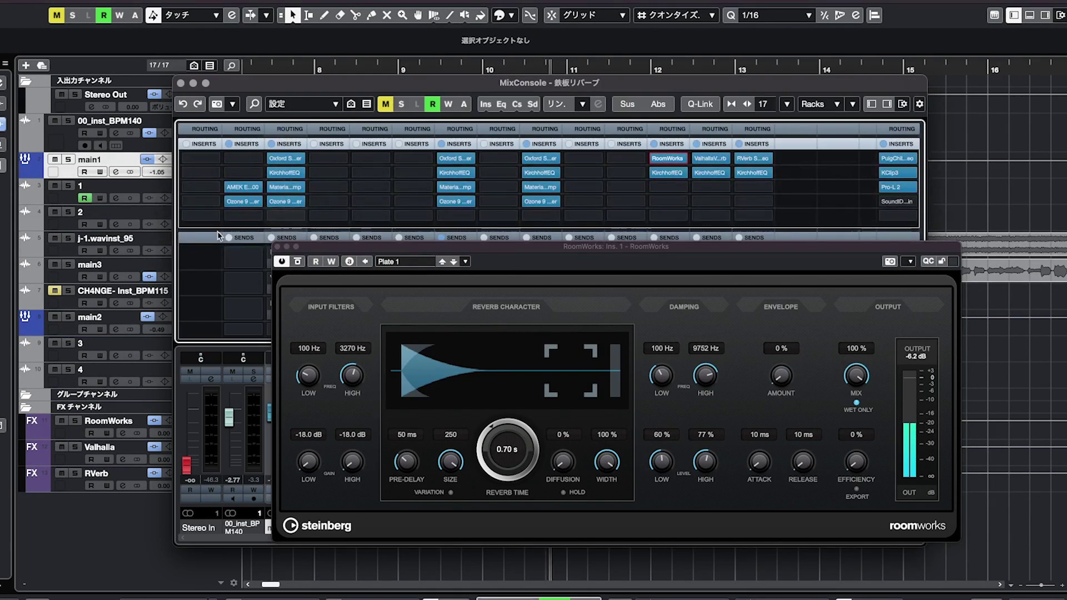
pyautogui.click(277, 246)
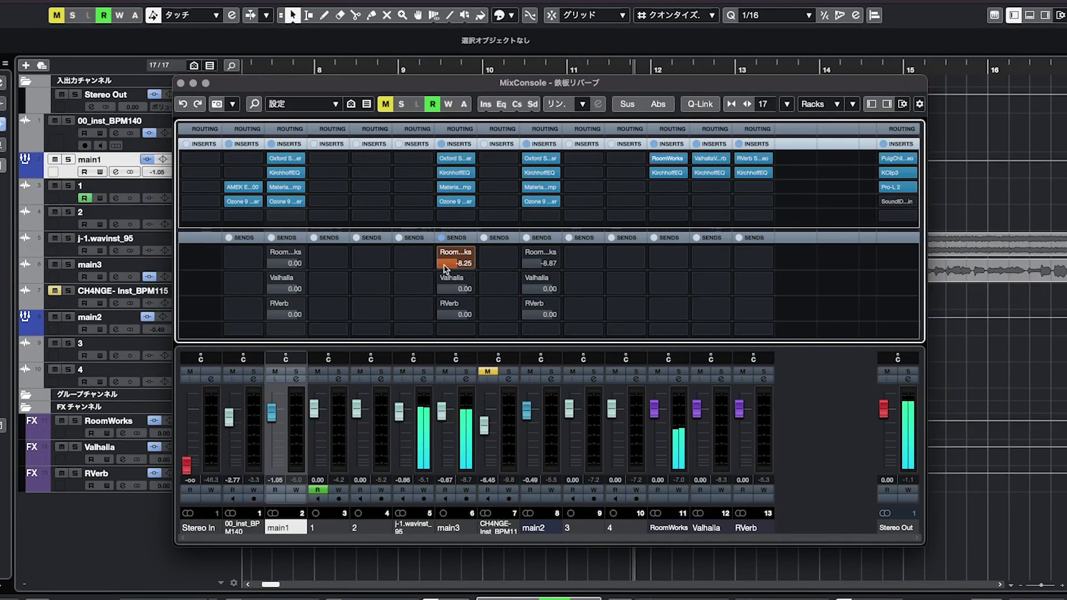
pyautogui.moveTo(444, 268); pyautogui.dragTo(451, 309)
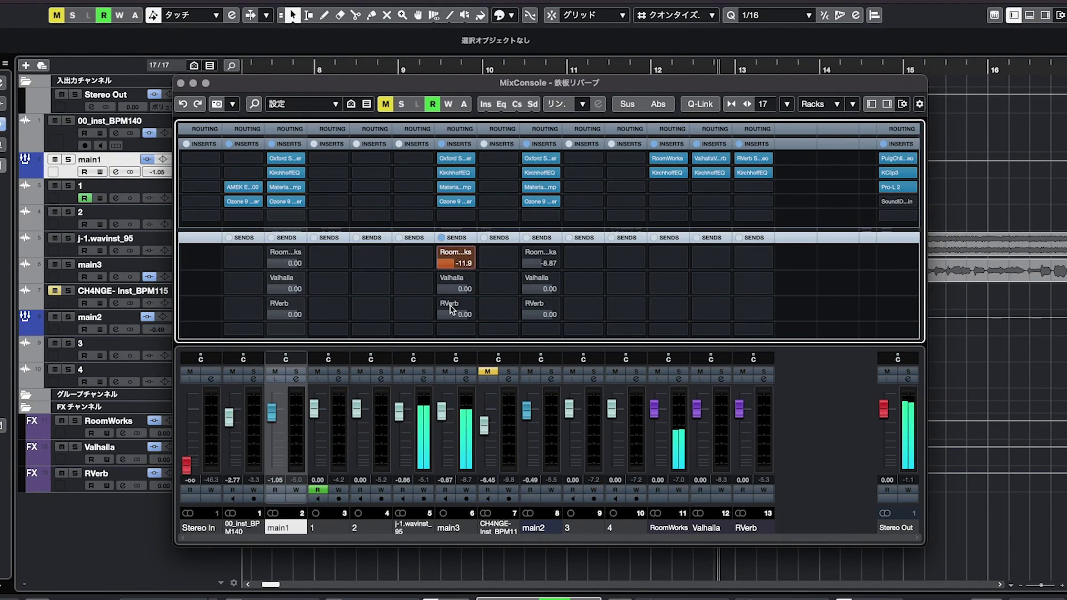
# Step: Compare main3's vocal in the mix with its sends bypassed and re-enabled
pyautogui.click(442, 238)
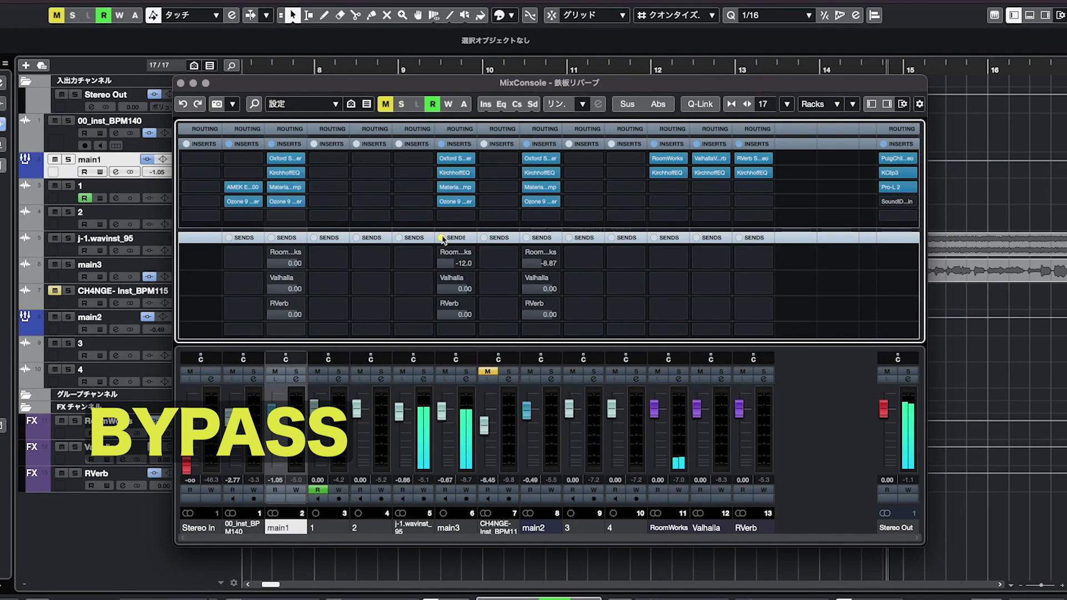
pyautogui.click(443, 238)
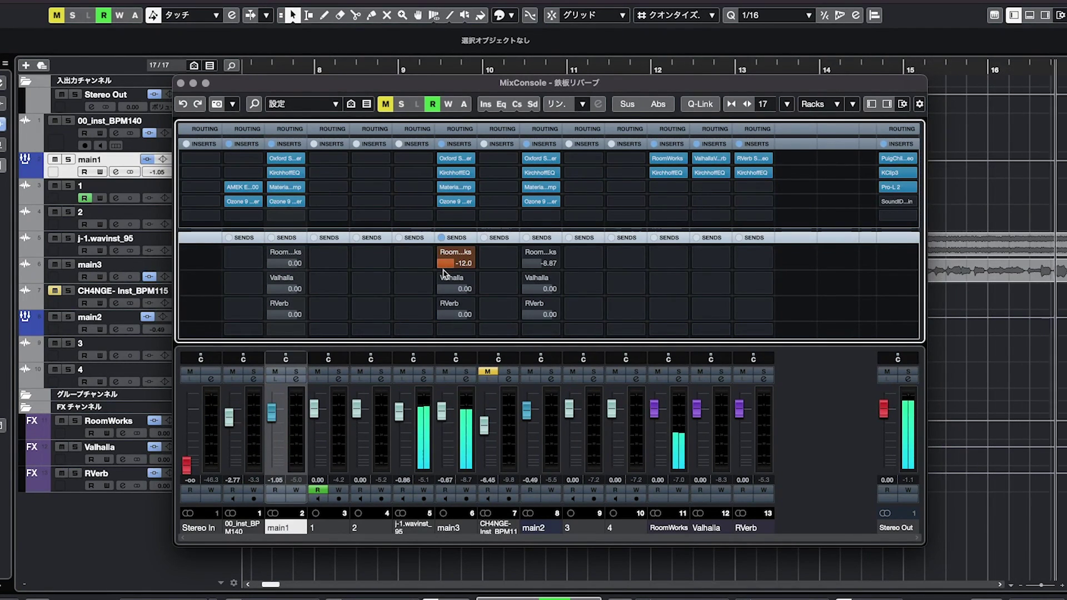
pyautogui.moveTo(442, 254)
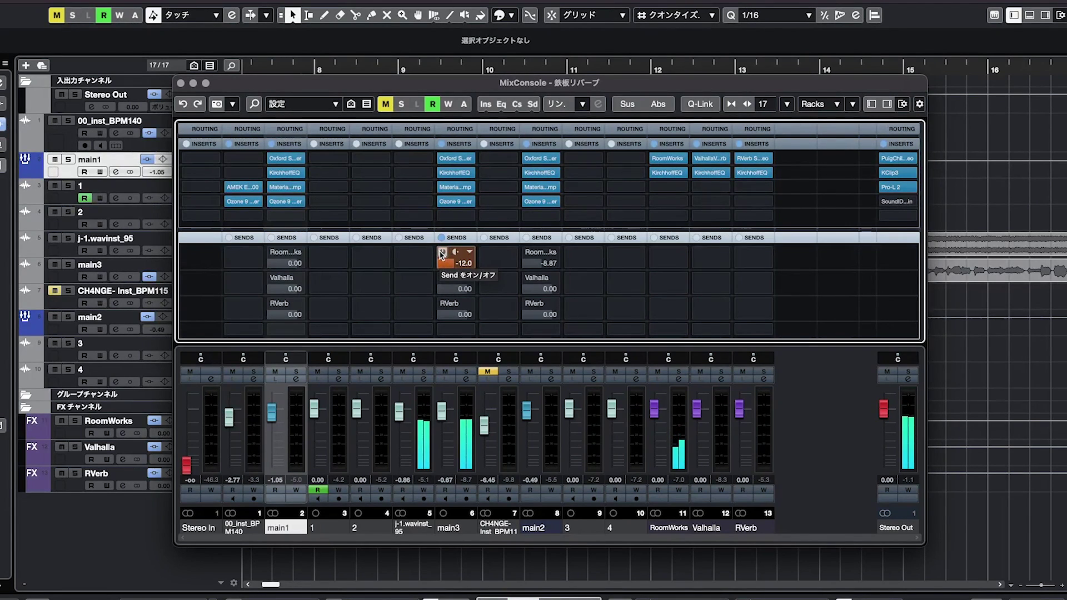
pyautogui.moveTo(449, 277)
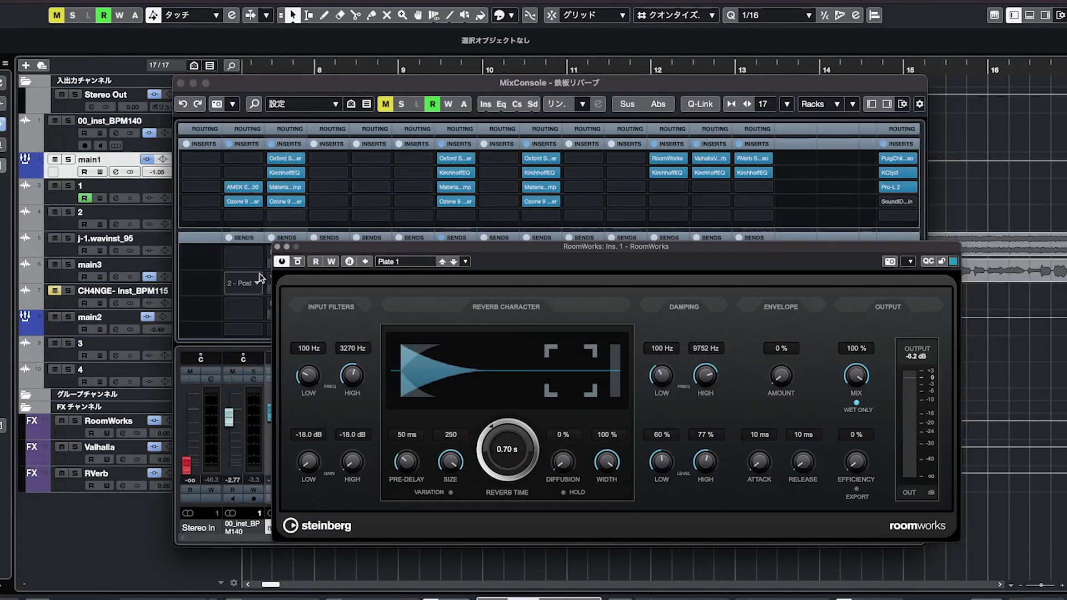
# Step: Set ValhallaVintageVerb to Concert Hall mode with a 2.58 s decay and 20 ms pre-delay
pyautogui.click(278, 247)
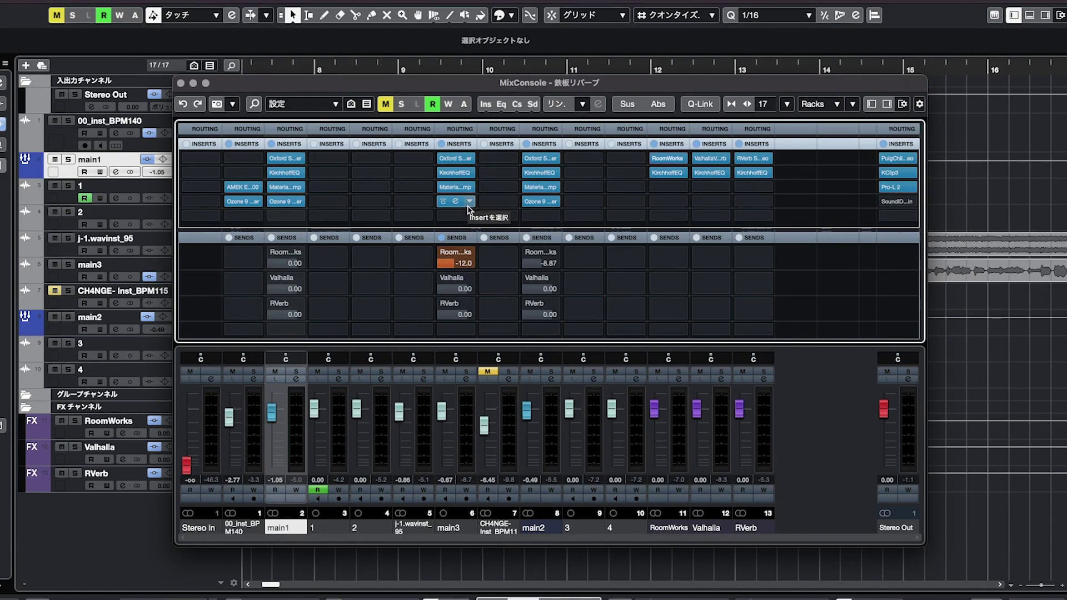
pyautogui.click(454, 281)
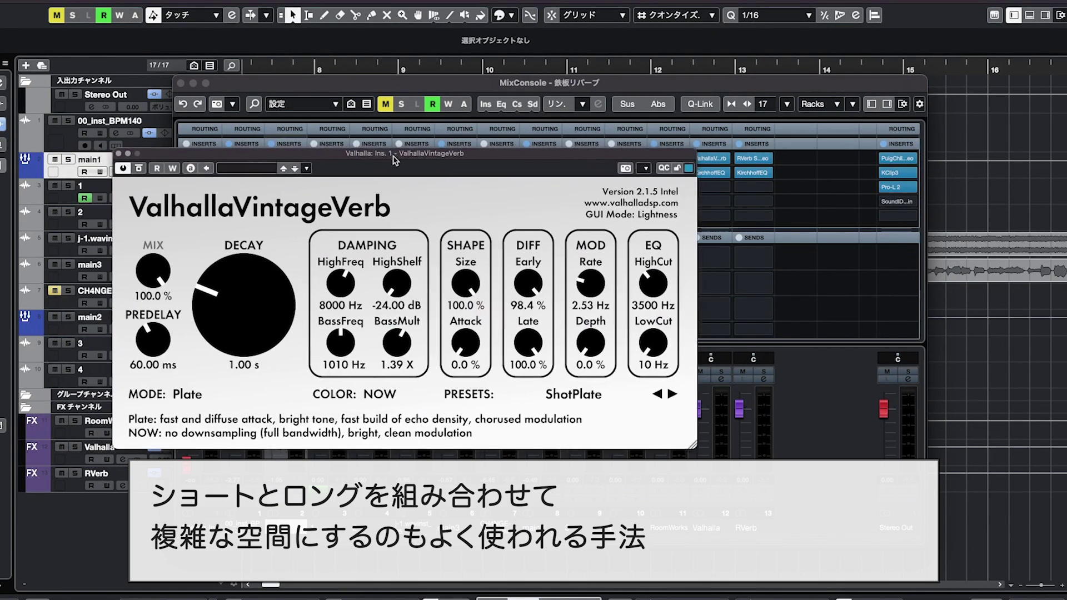
pyautogui.moveTo(396, 145); pyautogui.dragTo(763, 136)
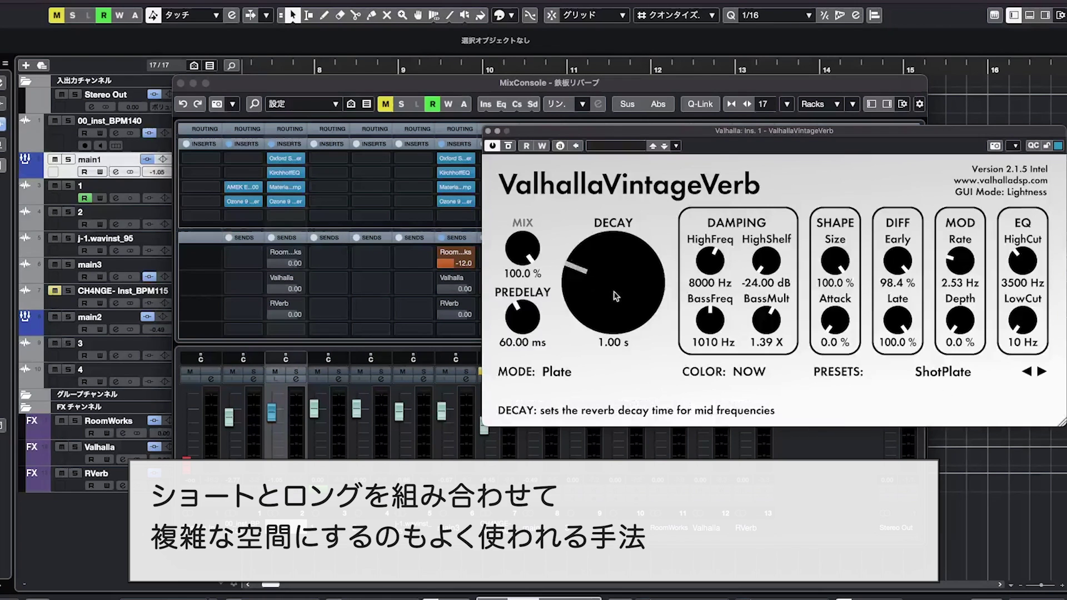
pyautogui.click(560, 377)
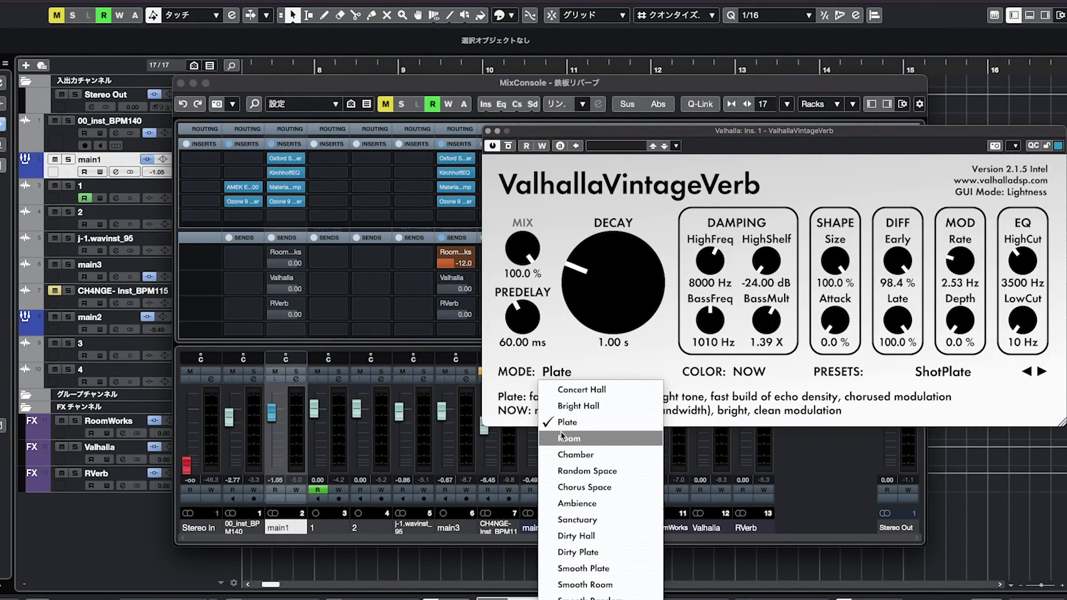
pyautogui.click(589, 391)
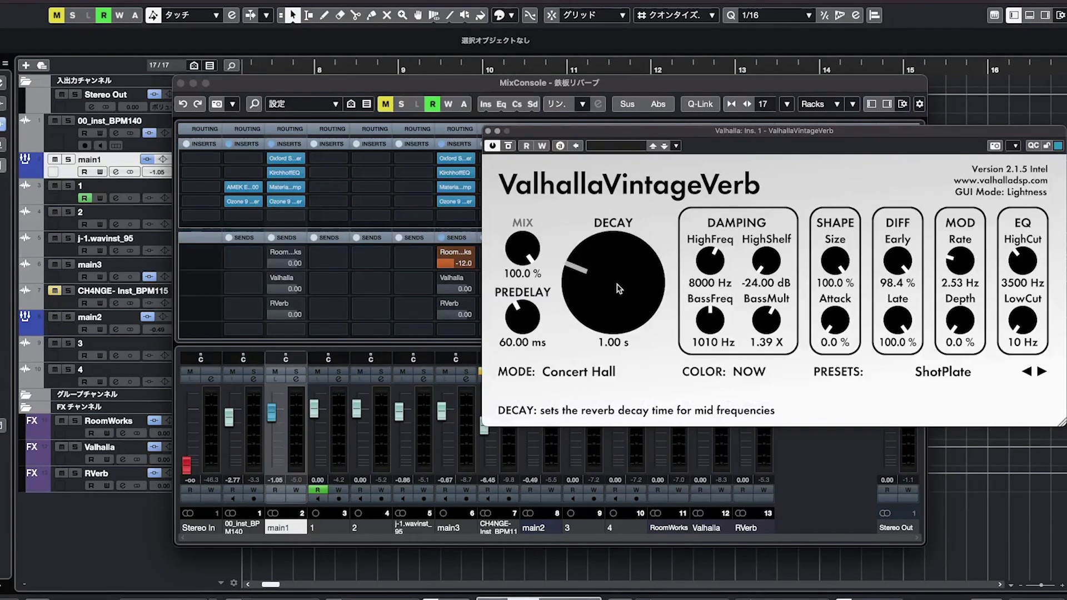
pyautogui.moveTo(618, 288); pyautogui.dragTo(620, 271)
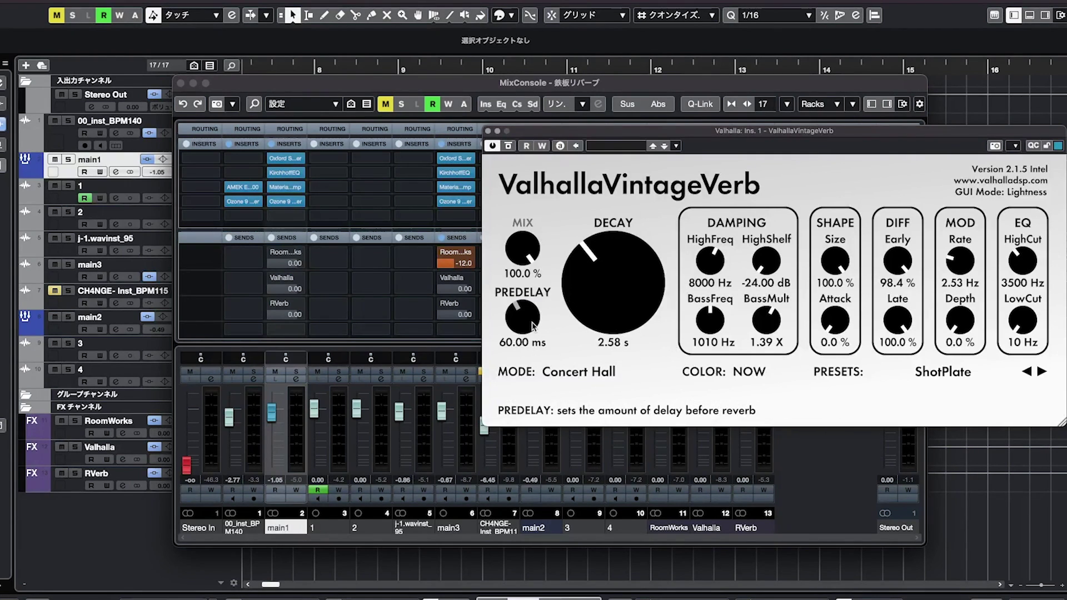
pyautogui.moveTo(523, 318); pyautogui.dragTo(521, 290)
# Step: Deactivate main3's RoomWorks send and activate its Valhalla send at -20.0 dB
pyautogui.click(443, 281)
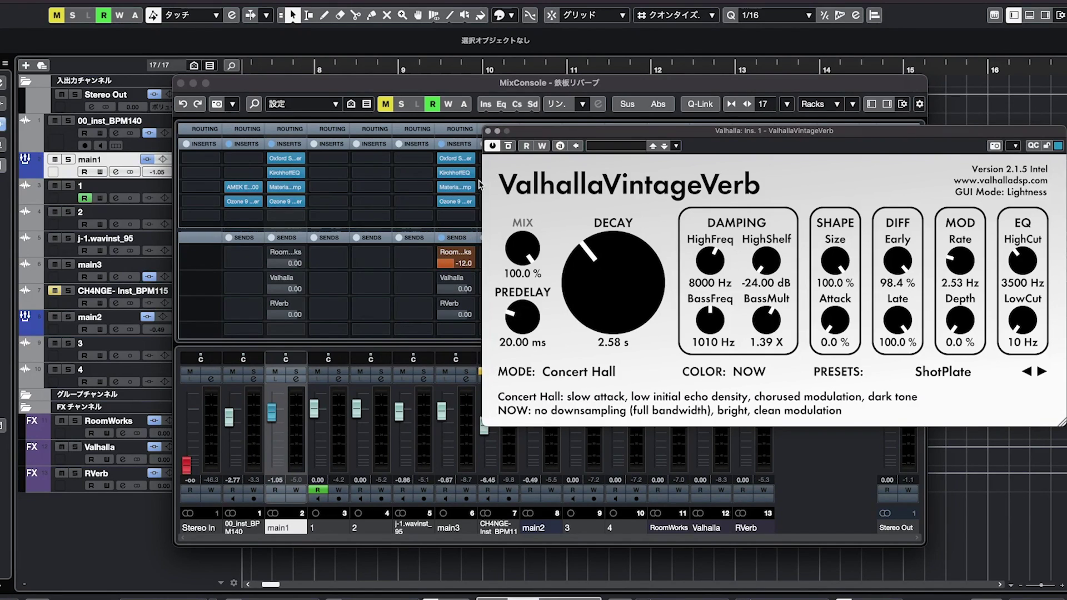
pyautogui.click(444, 259)
pyautogui.doubleClick(456, 289)
pyautogui.write('-20')
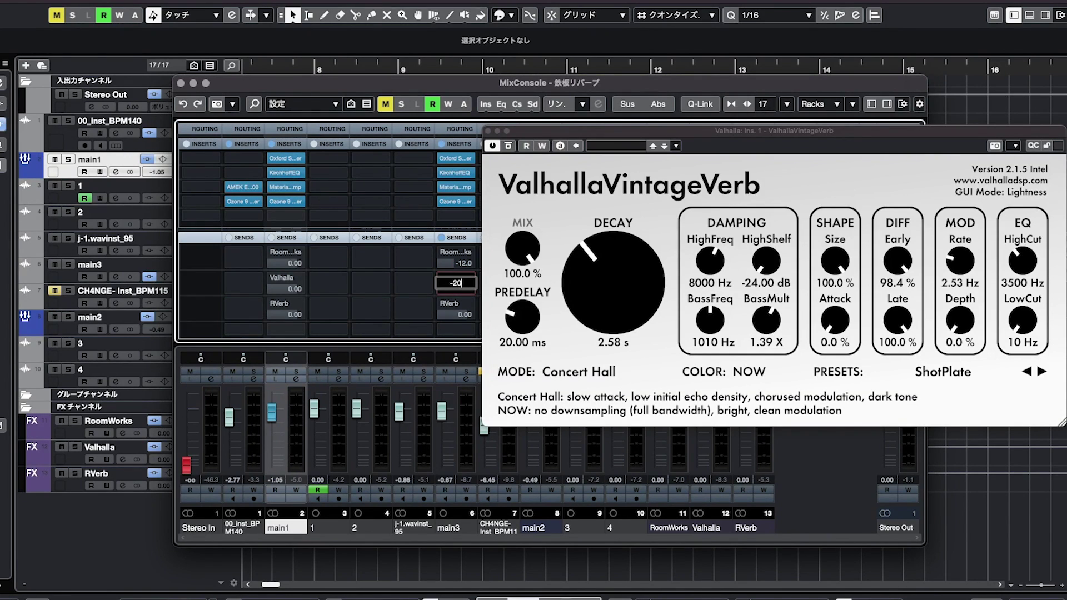
pyautogui.press('Return')
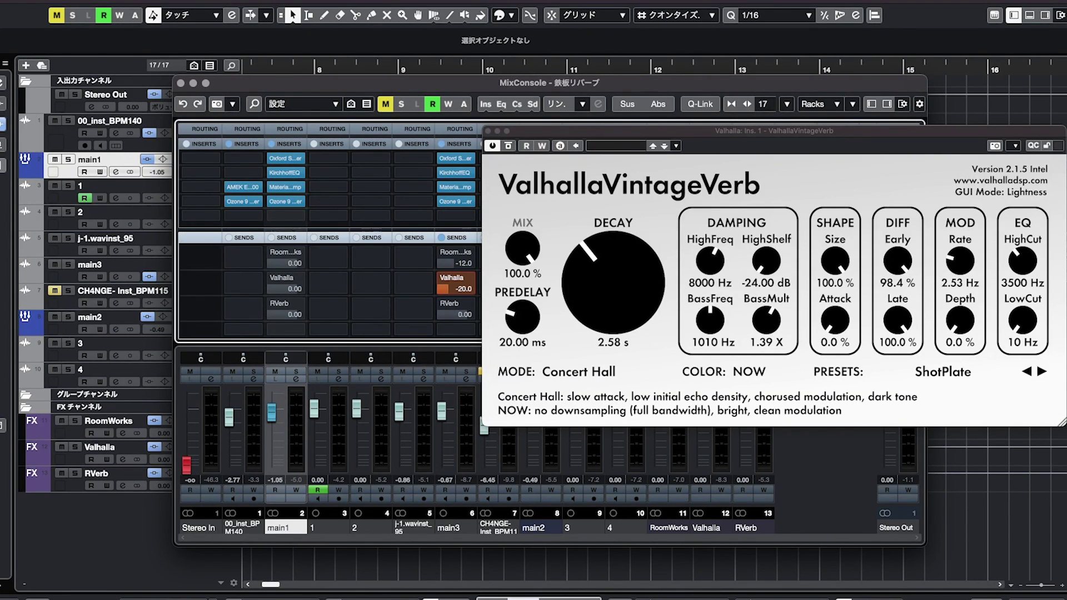
# Step: Close ValhallaVintageVerb, solo main3's vocal with the Valhalla return and play the section
pyautogui.click(489, 131)
pyautogui.click(721, 371)
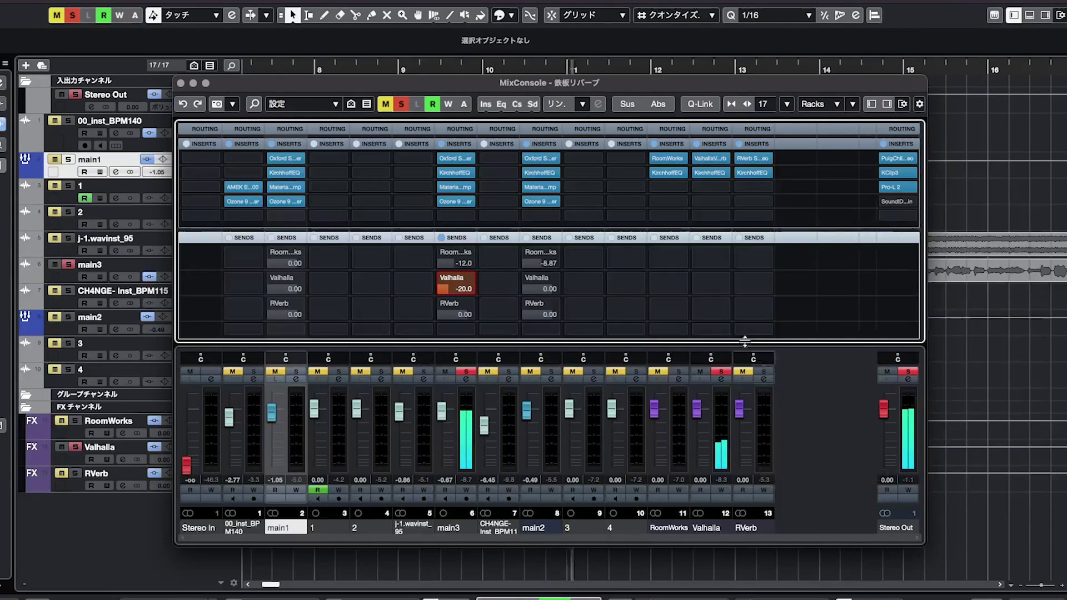
pyautogui.moveTo(710, 260)
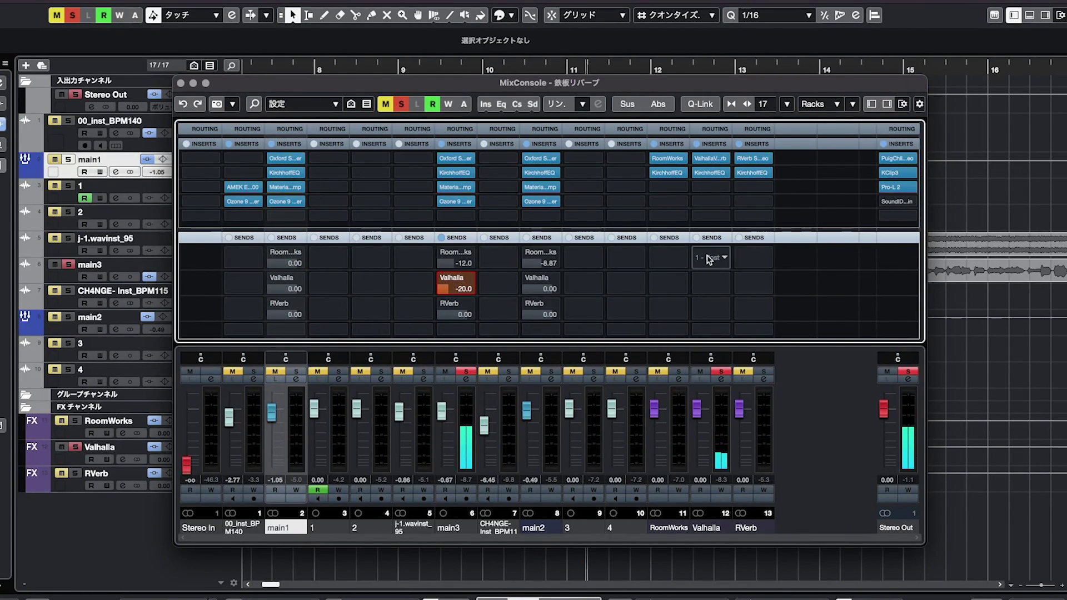
# Step: Set ValhallaVintageVerb's decay to 1.97 s and its attack to 20.2 %
pyautogui.click(710, 159)
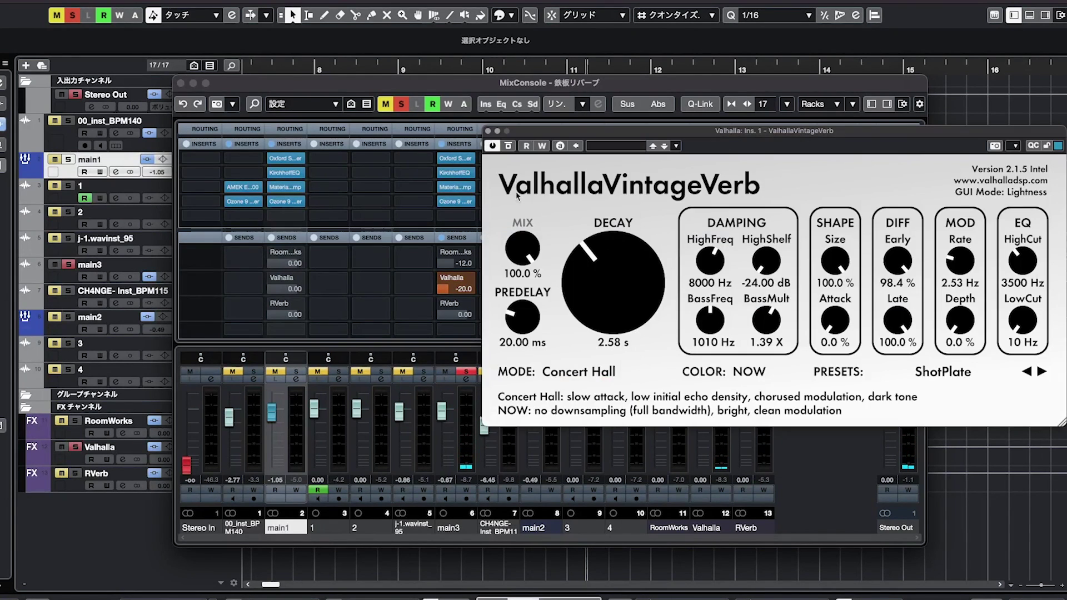
pyautogui.scroll(-3, 610, 324)
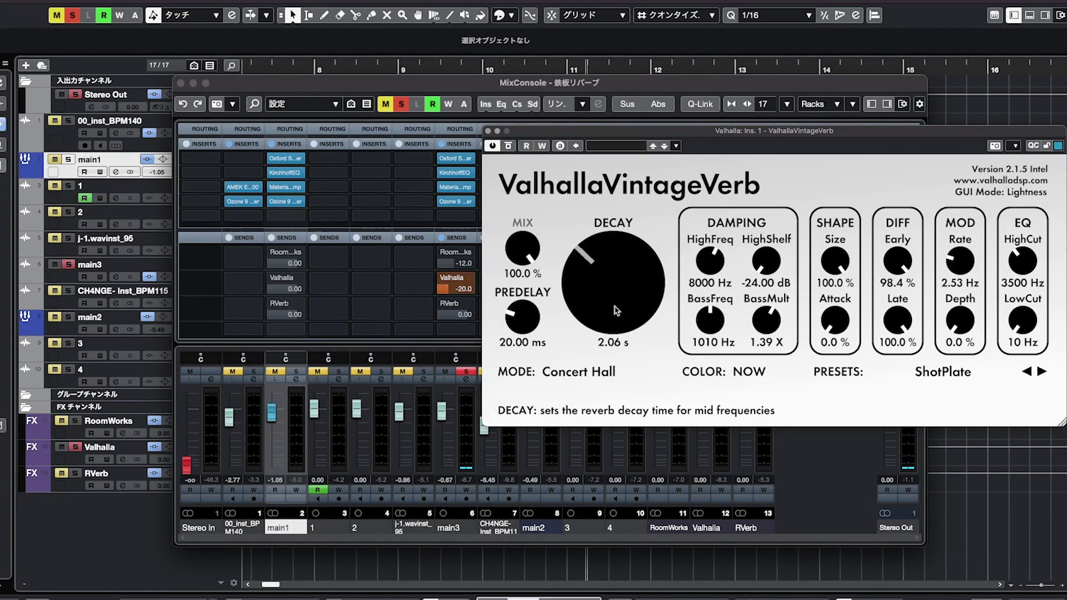
pyautogui.scroll(-3, 615, 310)
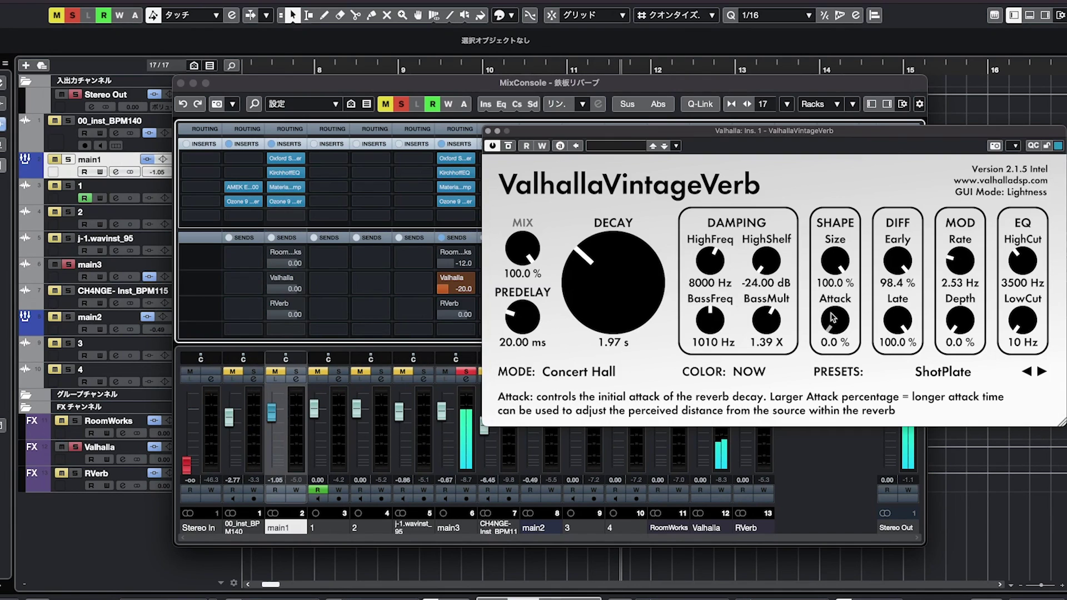
pyautogui.scroll(5, 835, 322)
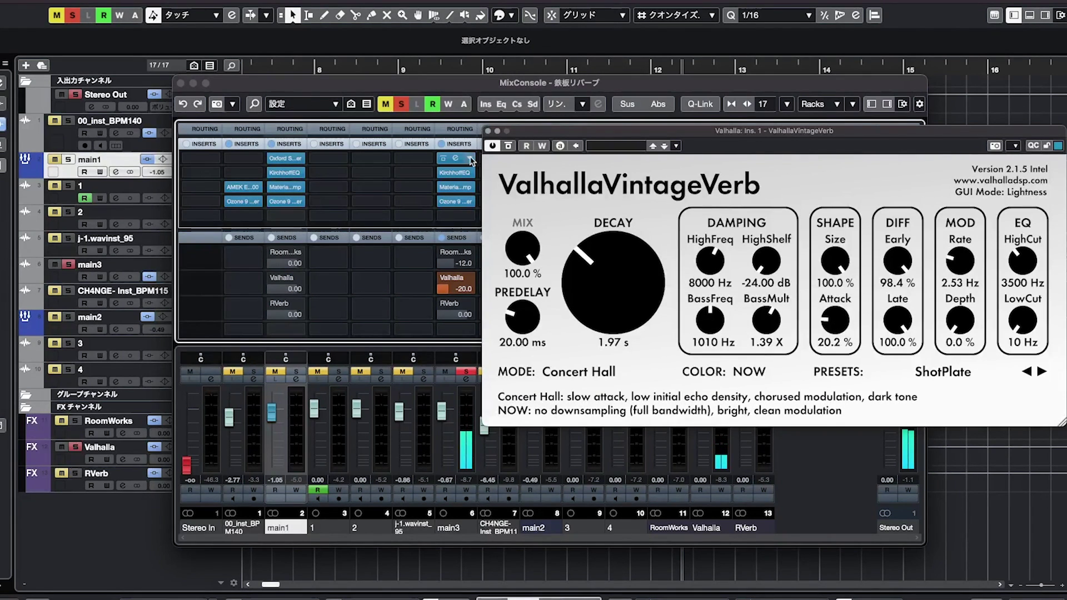
pyautogui.click(489, 132)
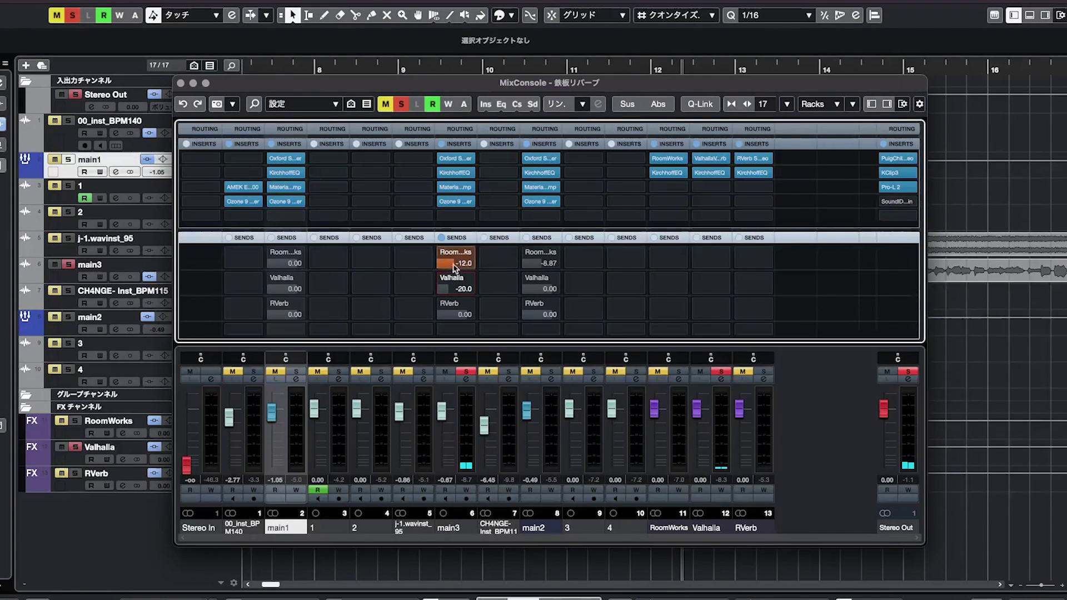
# Step: Reactivate main3's RoomWorks send, solo the RoomWorks return as well and set that send's level to -14.2 dB
pyautogui.click(442, 277)
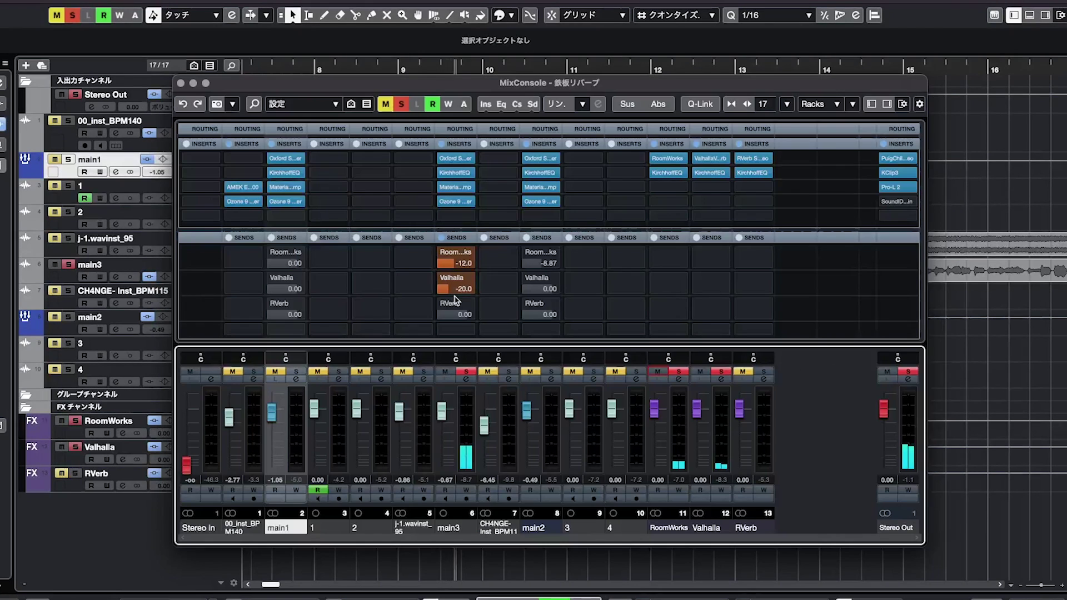
pyautogui.click(453, 264)
pyautogui.moveTo(451, 286); pyautogui.dragTo(452, 294)
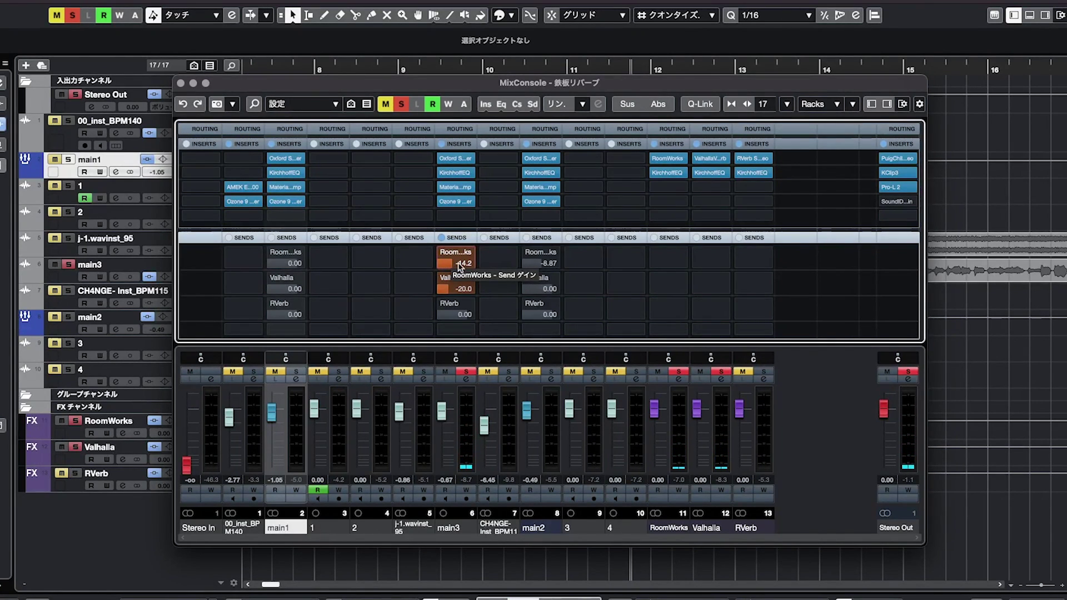
# Step: Replay the soloed main3 vocal from around bar 9.5 with both reverb returns combined
pyautogui.press('F3')
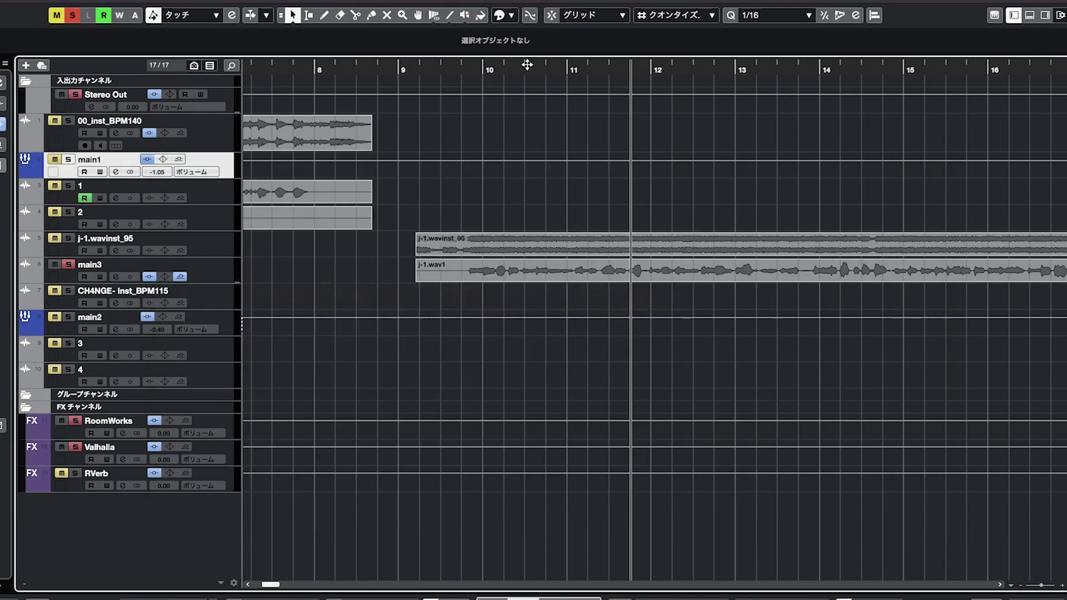
pyautogui.click(446, 69)
pyautogui.press('F3')
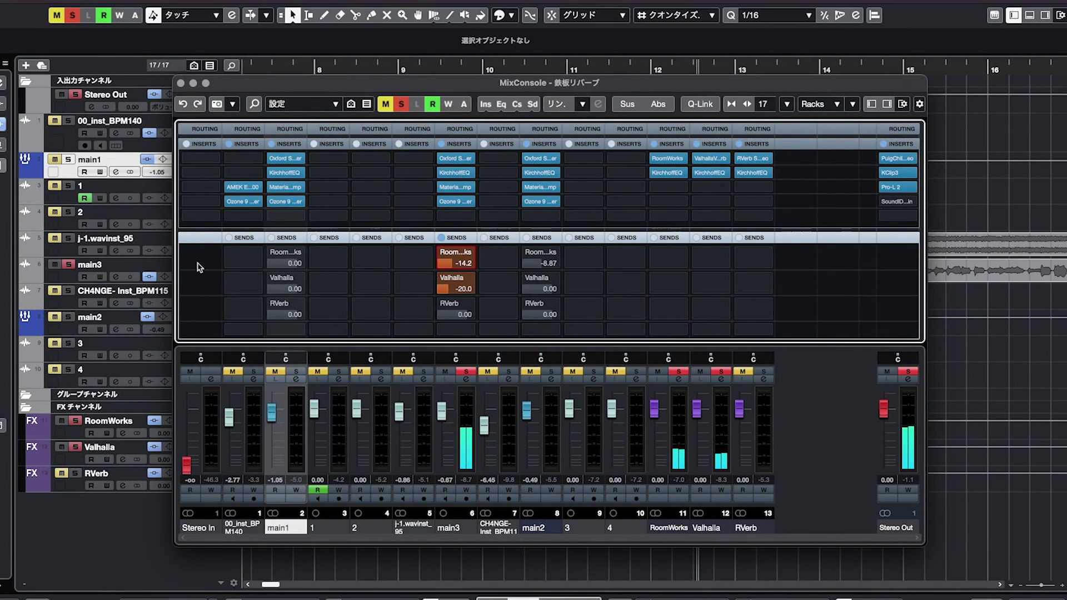
# Step: Add the j-1.wavinst_95 track to the solo and replay from bar 9 with both reverbs
pyautogui.click(53, 240)
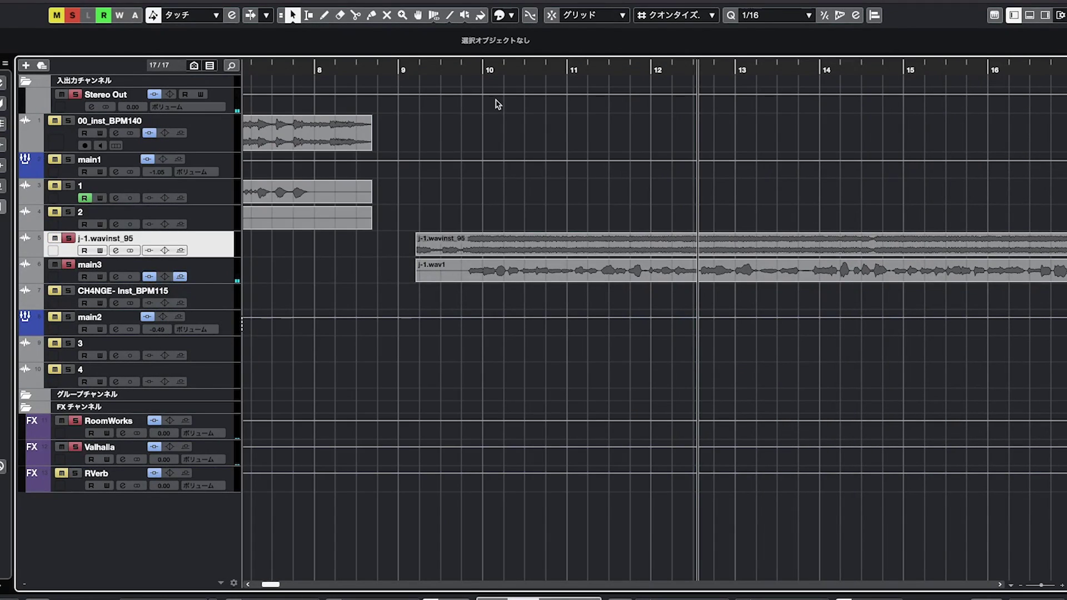
pyautogui.click(402, 70)
pyautogui.press('F3')
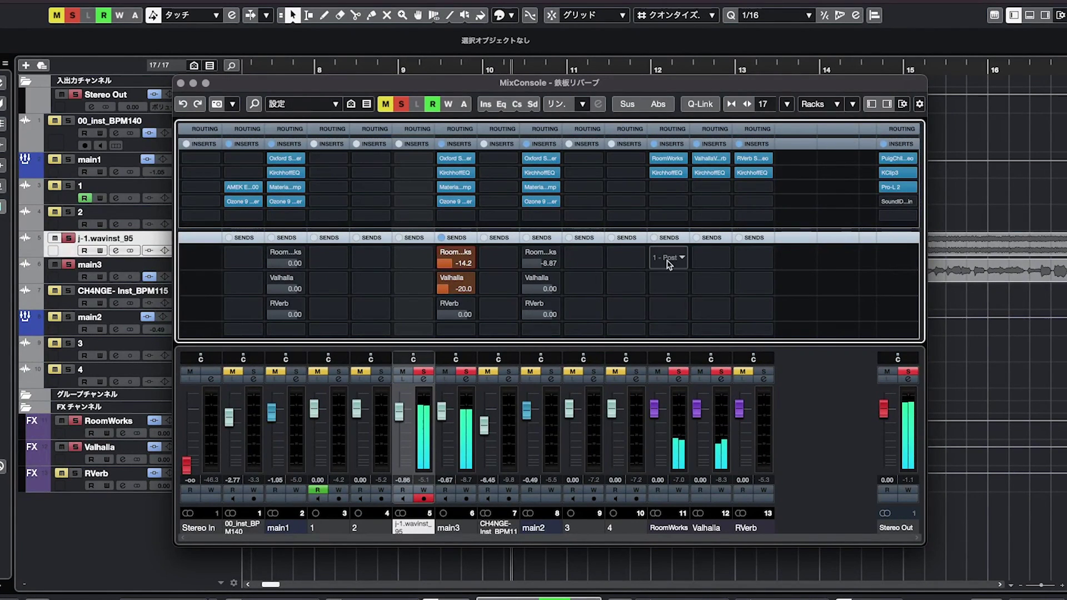
# Step: Set main3's Valhalla send level to -18.4 dB during playback and stop
pyautogui.moveTo(570, 283)
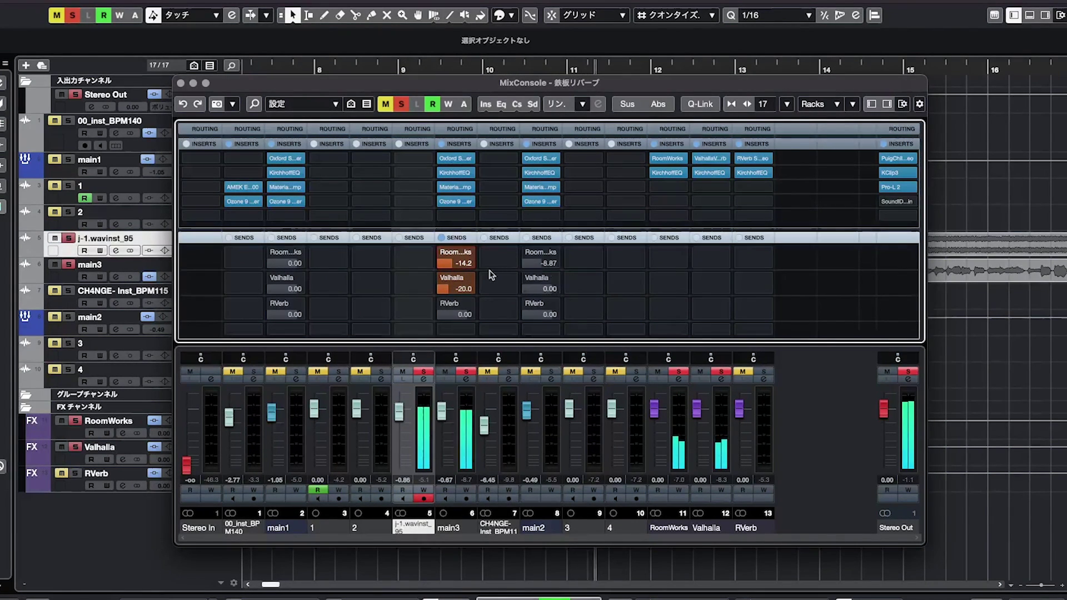
pyautogui.moveTo(458, 291); pyautogui.dragTo(460, 271)
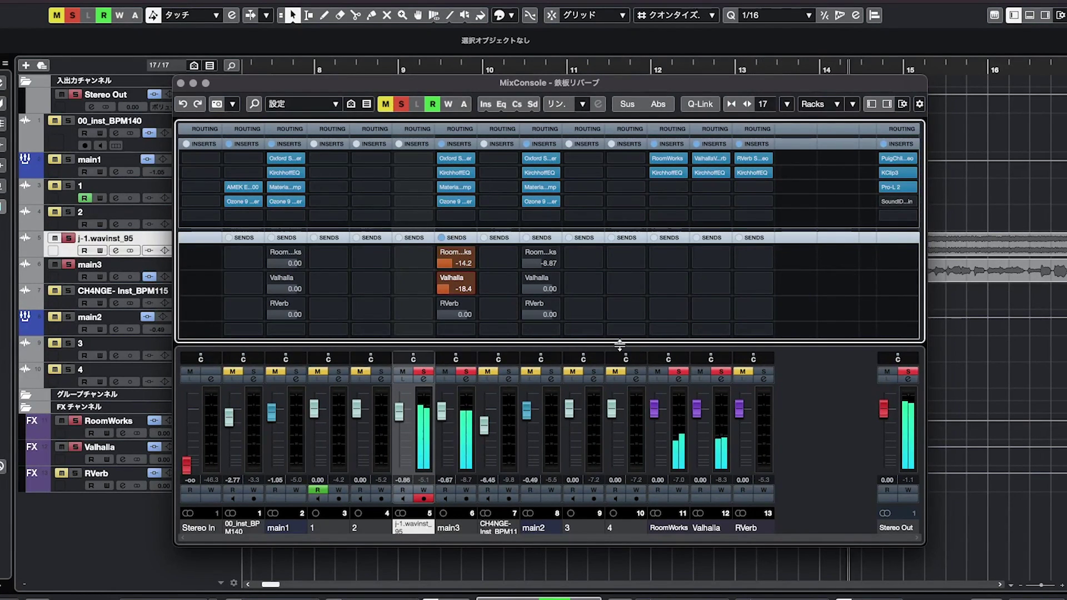
pyautogui.press('space')
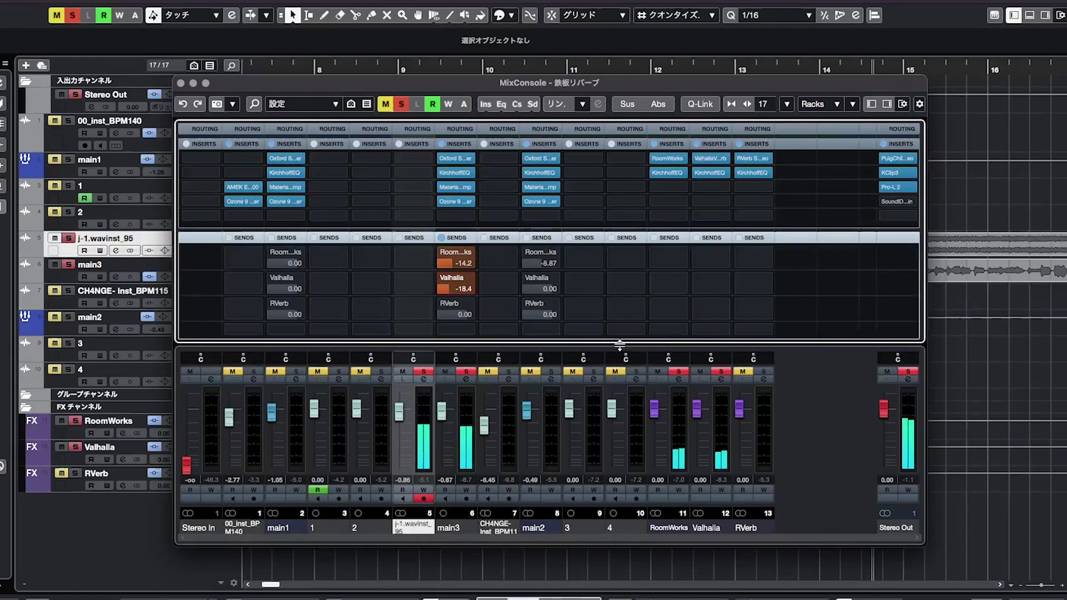
# Step: Set RoomWorks to a 0.77 s reverb time and 65 ms pre-delay and close its window
pyautogui.click(540, 254)
pyautogui.moveTo(510, 250); pyautogui.dragTo(492, 138)
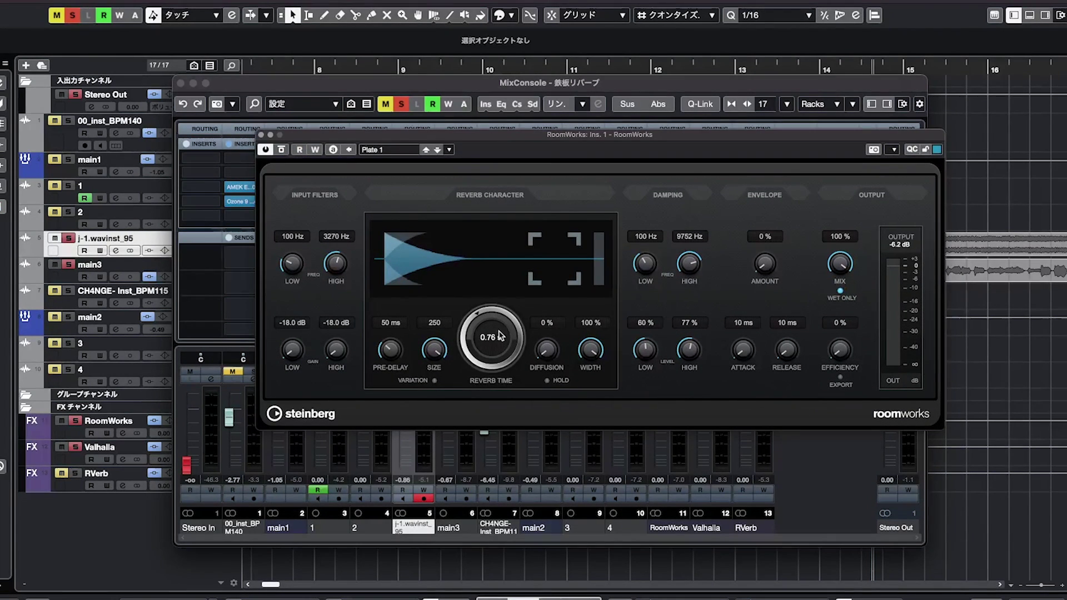
pyautogui.scroll(1, 395, 352)
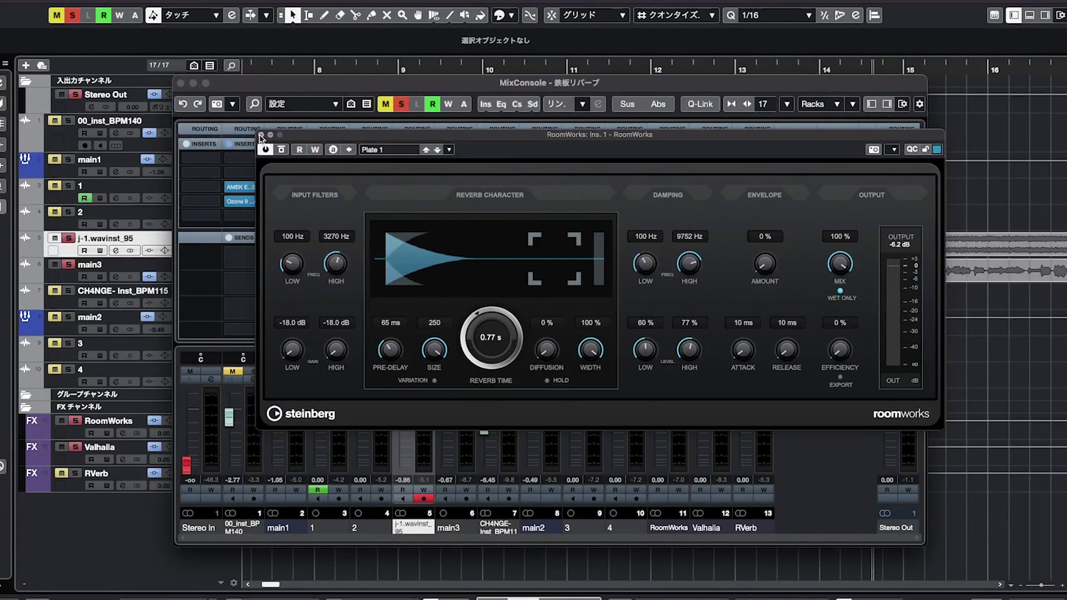
pyautogui.click(261, 135)
pyautogui.press('F3')
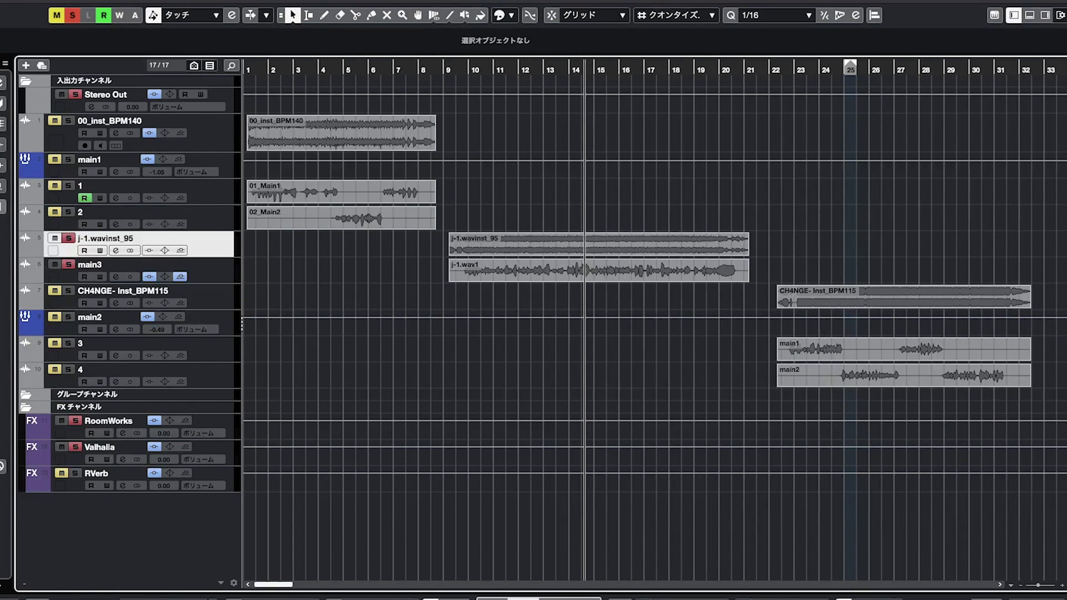
pyautogui.press('F3')
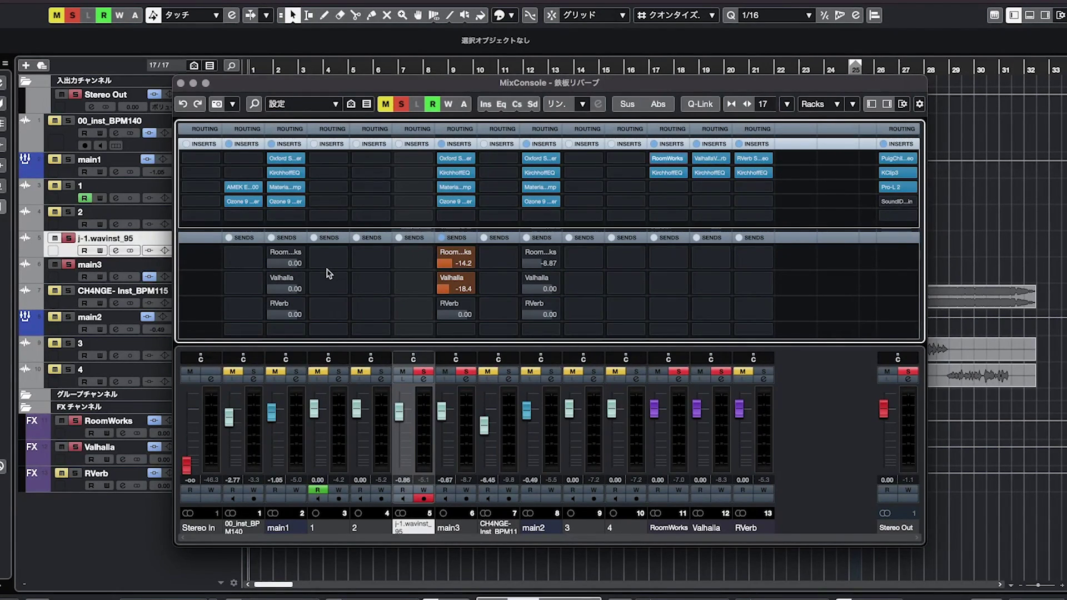
pyautogui.moveTo(329, 269)
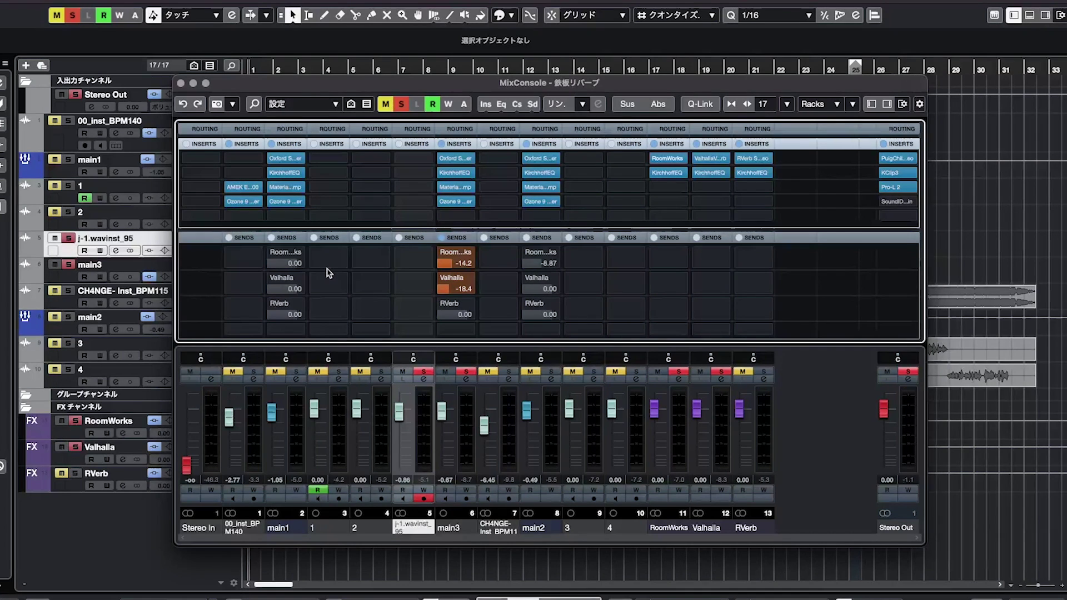